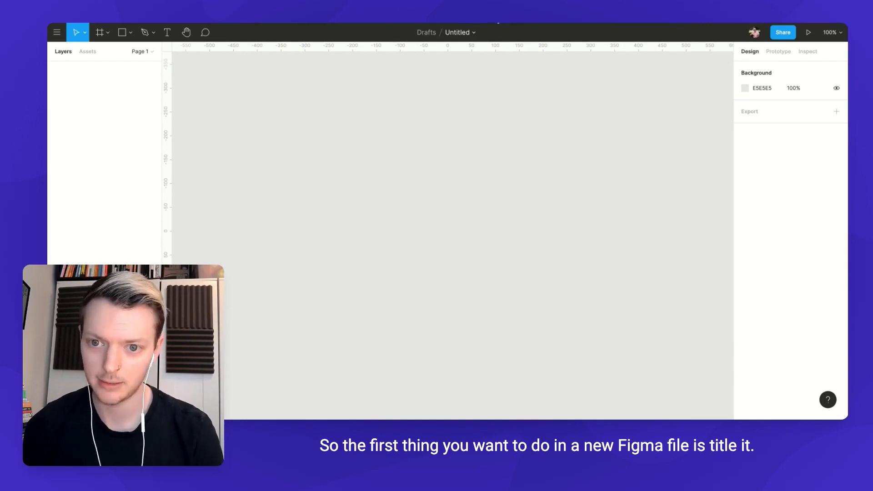
- Rename the untitled file to "Template Slides"
{"action": "left_click", "coordinate": [457, 32]}
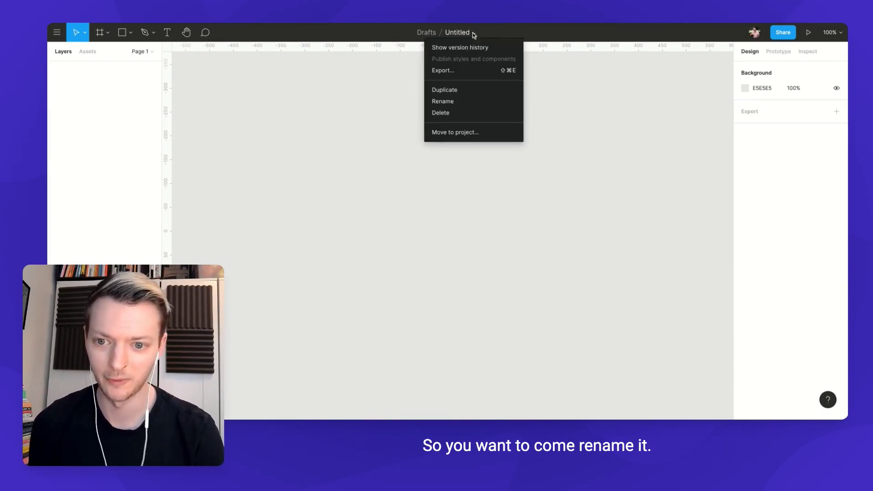
{"action": "left_click", "coordinate": [455, 100]}
{"action": "type", "text": "Template SL"}
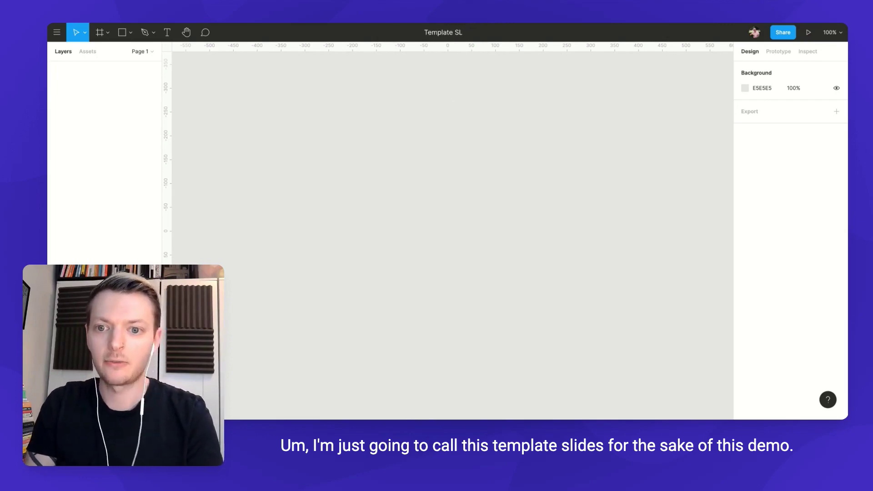
{"action": "key", "text": "BackSpace"}
{"action": "type", "text": "lides"}
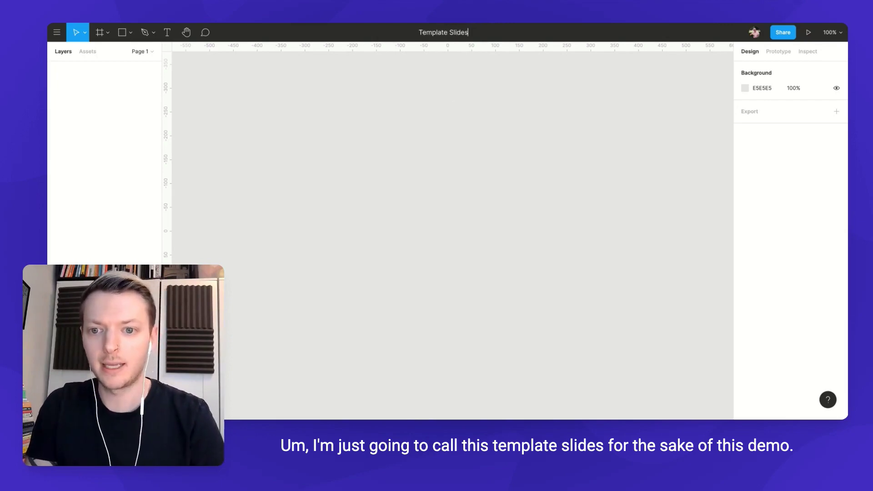
{"action": "key", "text": "Return"}
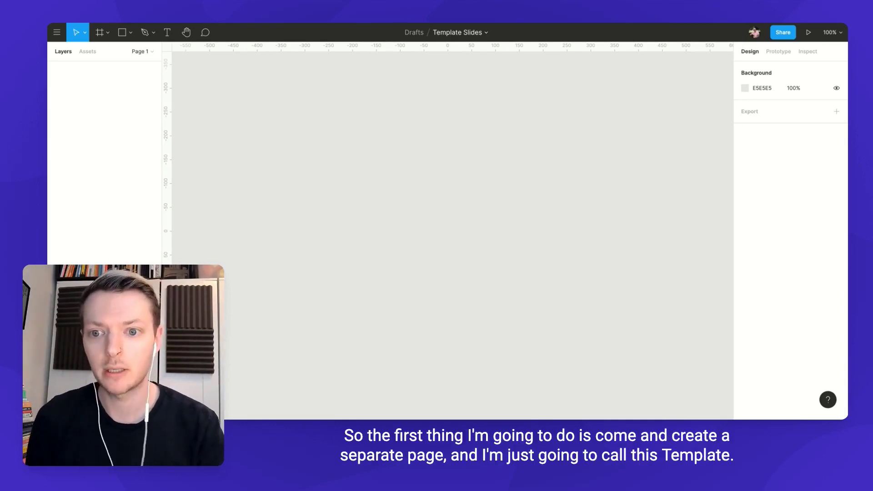
- Add a second page to the file and name it "Templates"
{"action": "left_click", "coordinate": [152, 52]}
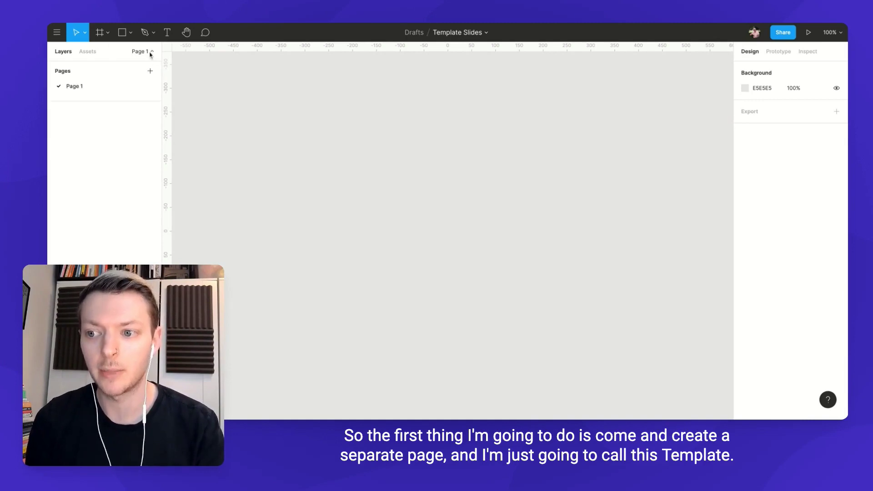
{"action": "left_click", "coordinate": [150, 71]}
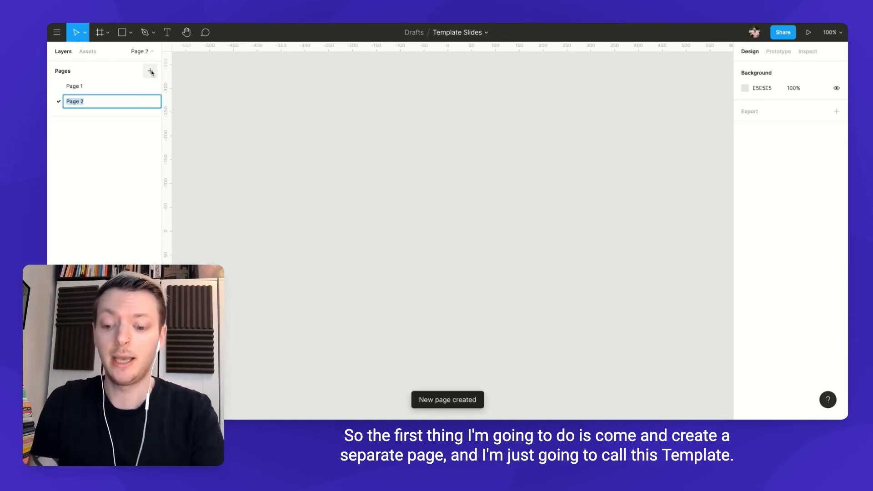
{"action": "type", "text": "Templates"}
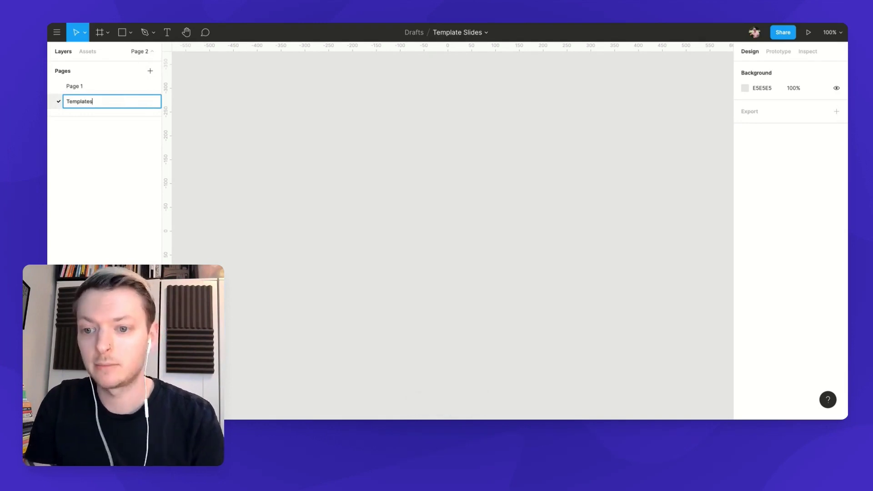
{"action": "key", "text": "Return"}
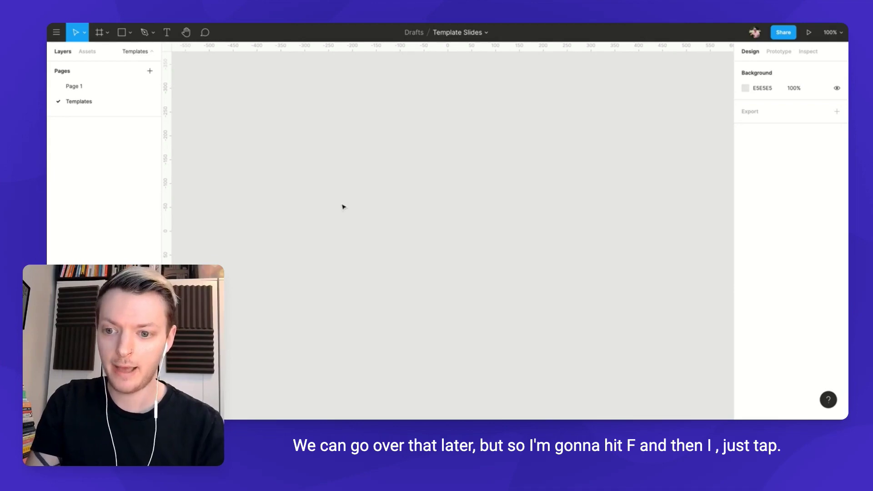
- Place a new default-size frame on the Templates page and position it at X 0, Y 0
{"action": "key", "text": "f"}
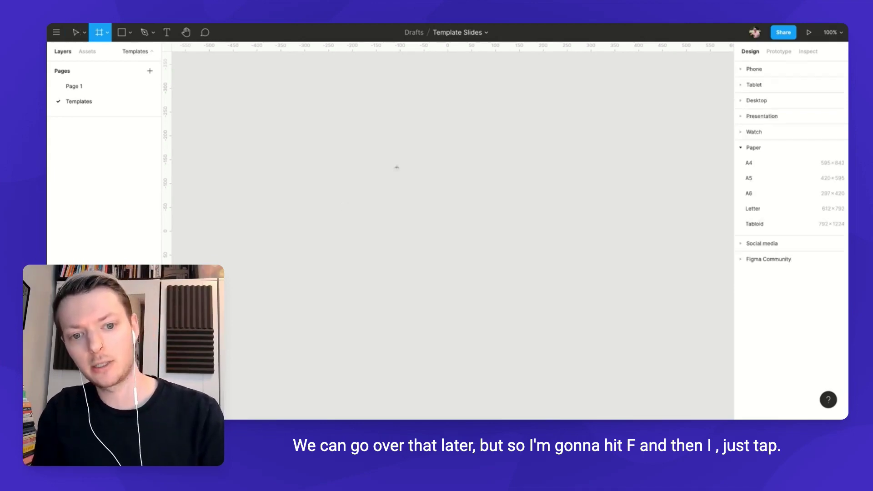
{"action": "left_click", "coordinate": [421, 167]}
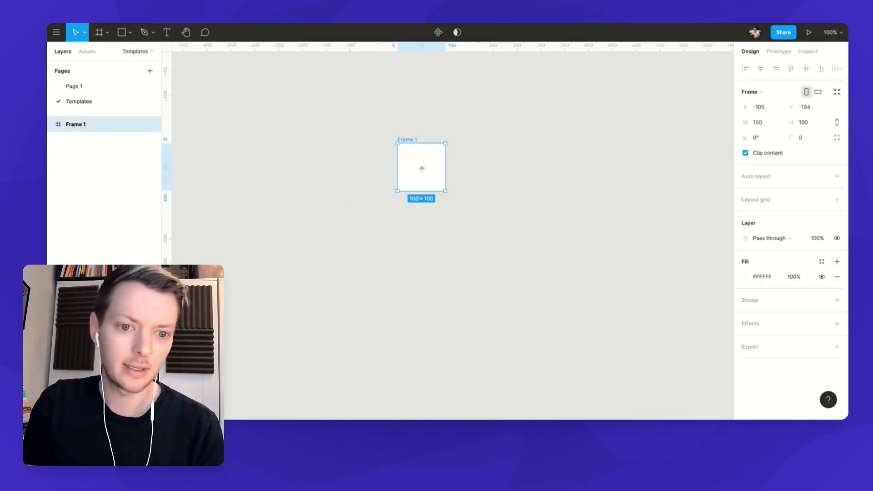
{"action": "left_click", "coordinate": [764, 113]}
{"action": "type", "text": "0"}
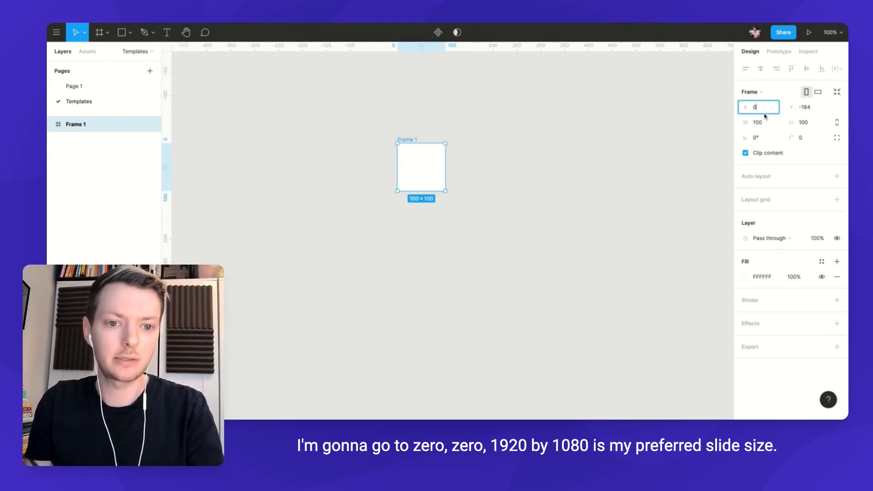
{"action": "key", "text": "Tab"}
{"action": "type", "text": "0"}
{"action": "key", "text": "Tab"}
- Set the new frame's size to 1920 wide by 1080 high
{"action": "type", "text": "1920"}
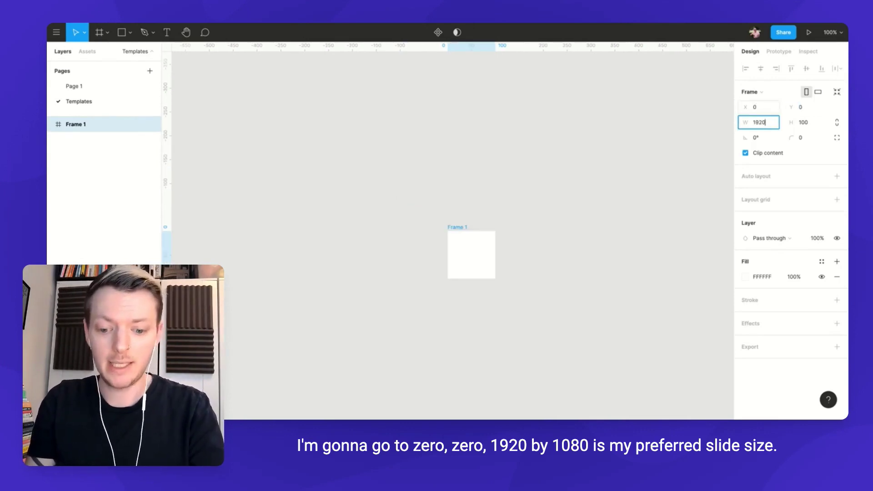
{"action": "key", "text": "Tab"}
{"action": "type", "text": "1080"}
{"action": "key", "text": "Tab"}
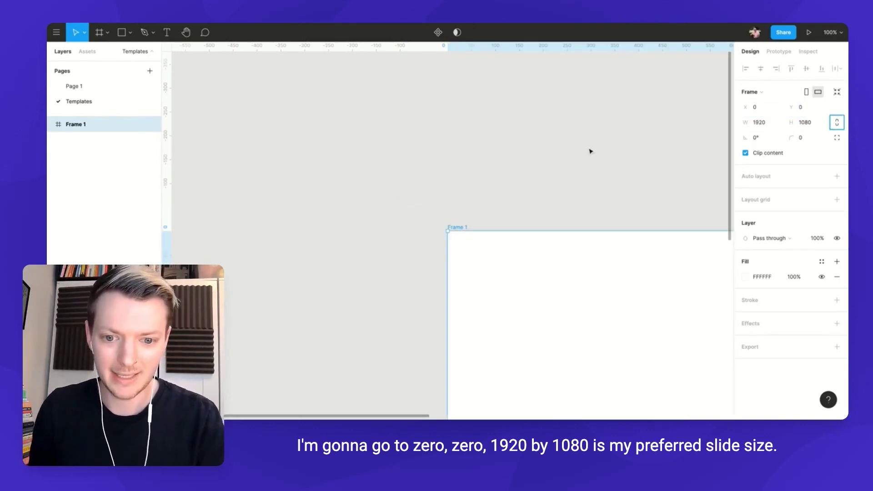
{"action": "scroll", "coordinate": [591, 151], "scroll_direction": "down", "scroll_amount": 5}
{"action": "scroll", "coordinate": [591, 152], "scroll_direction": "right", "scroll_amount": 5}
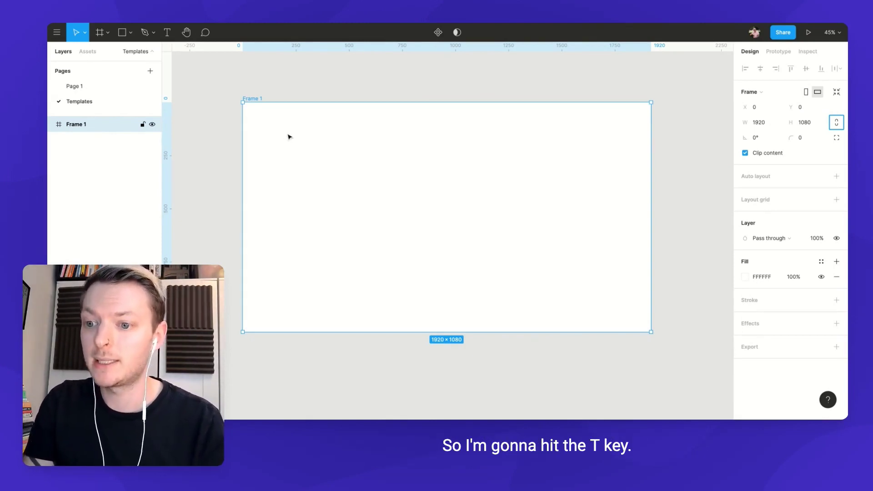
- Add a text layer reading "Slide title" near the frame's upper-left corner, at about X 184, Y 152
{"action": "key", "text": "t"}
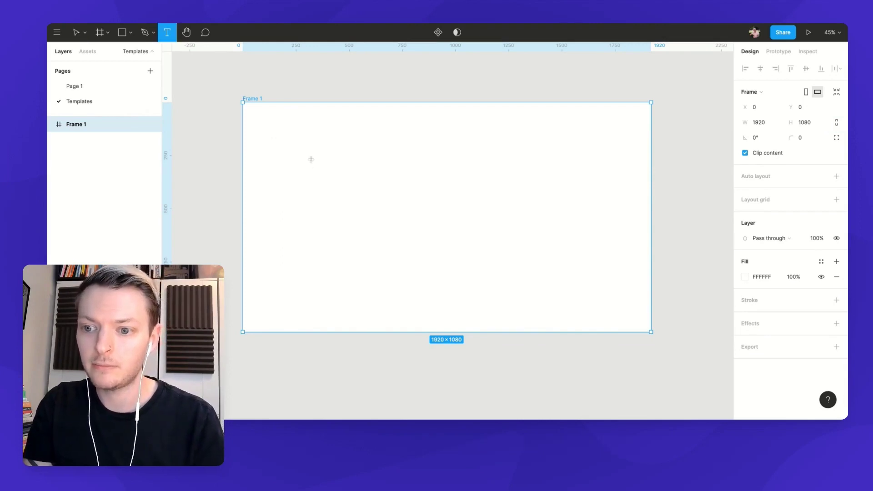
{"action": "left_click", "coordinate": [282, 135]}
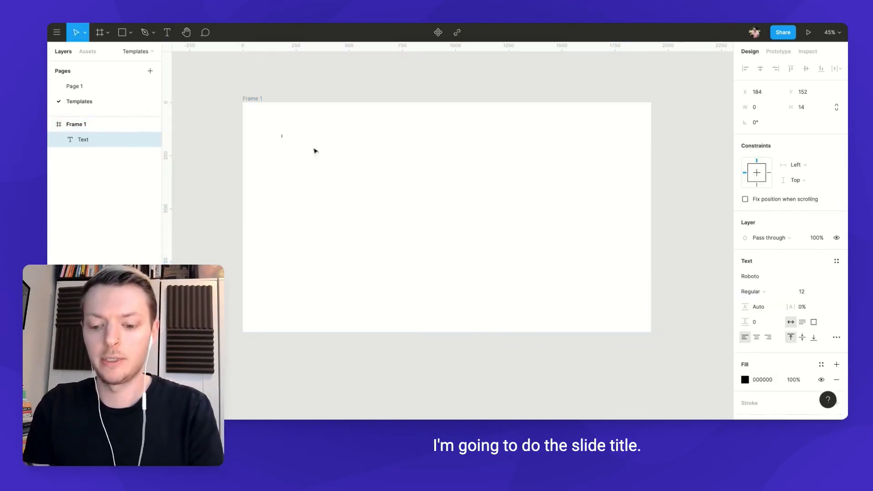
{"action": "type", "text": "Slide ti"}
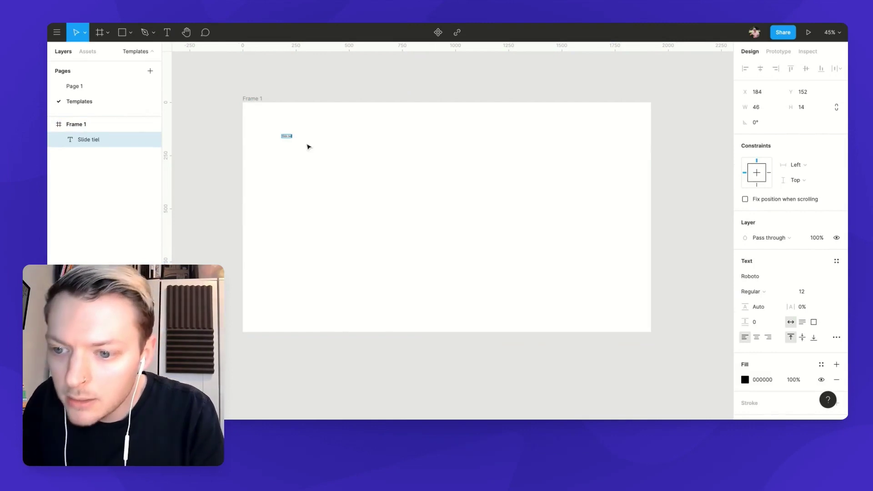
{"action": "type", "text": "tle"}
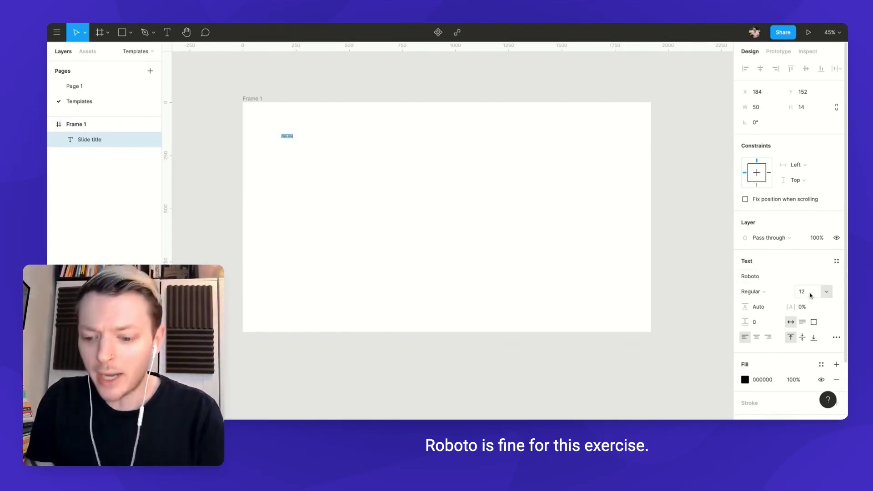
- Set the slide title's font size to 64, line height to 90% and letter spacing to -1%
{"action": "left_click", "coordinate": [810, 294]}
{"action": "type", "text": "64"}
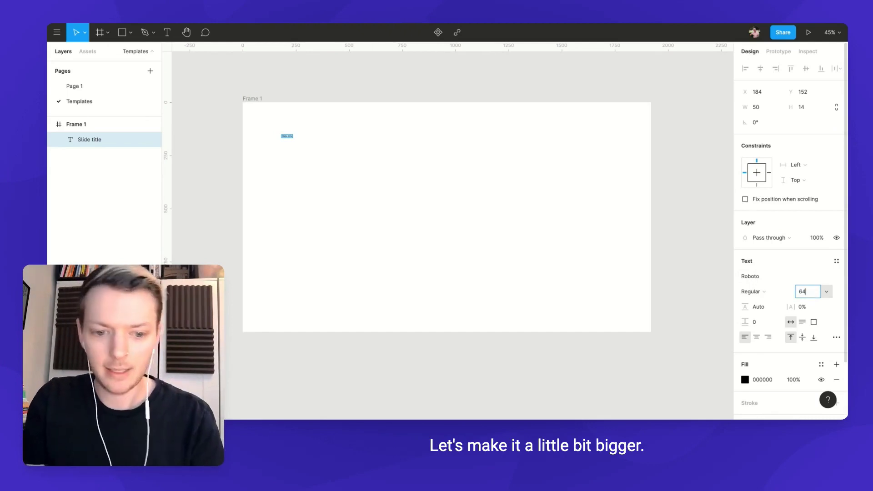
{"action": "key", "text": "Tab"}
{"action": "left_click", "coordinate": [770, 309]}
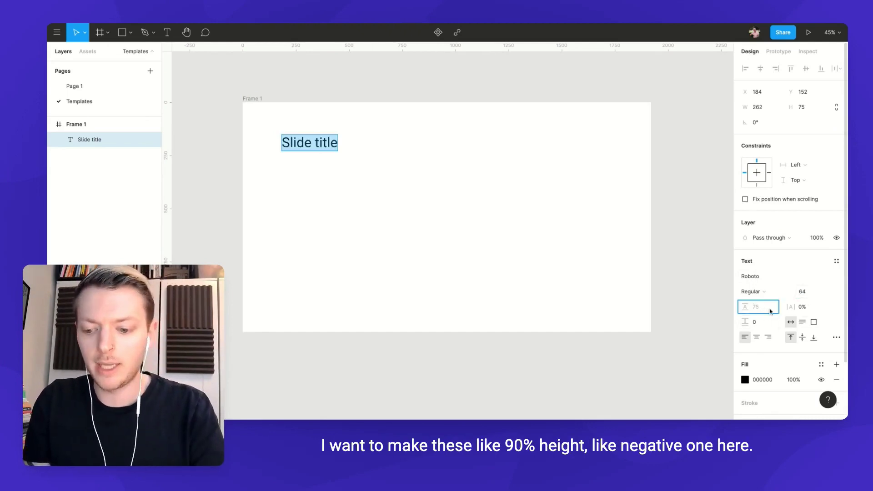
{"action": "type", "text": "90"}
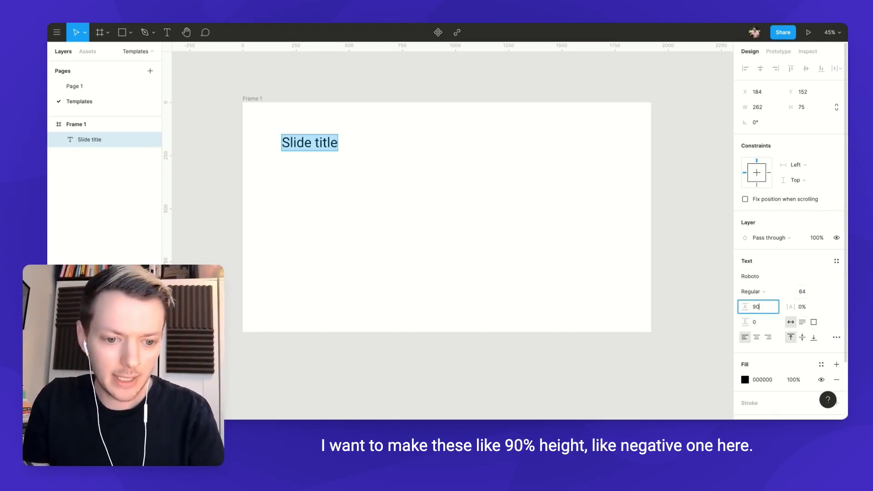
{"action": "type", "text": "%"}
{"action": "key", "text": "Tab"}
{"action": "type", "text": "-1"}
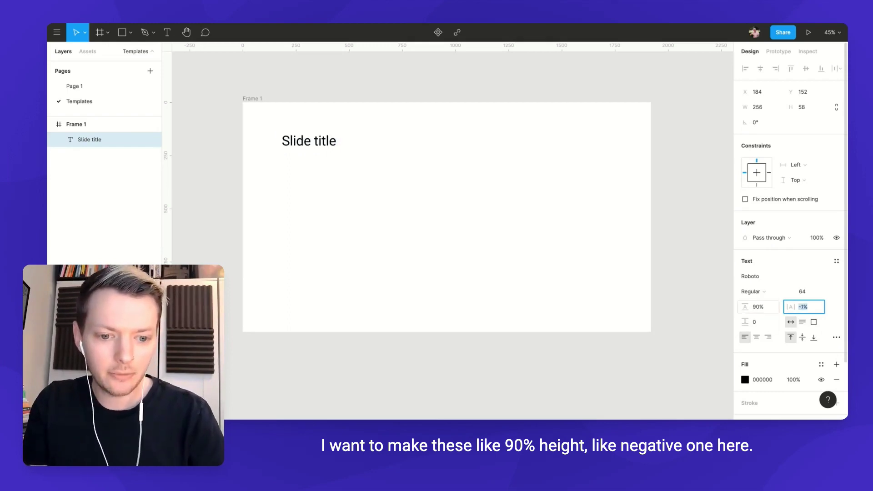
- Set the slide title's paragraph spacing to 24 with left text alignment
{"action": "left_click", "coordinate": [761, 322]}
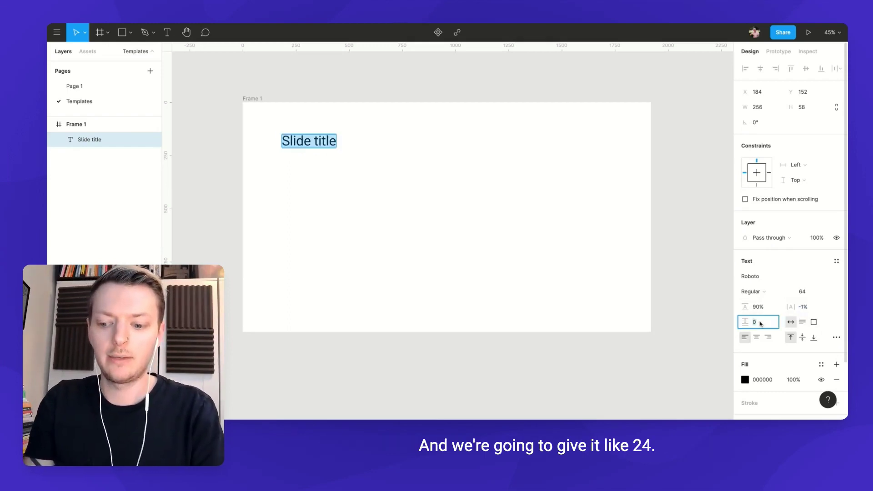
{"action": "type", "text": "24"}
{"action": "key", "text": "Tab"}
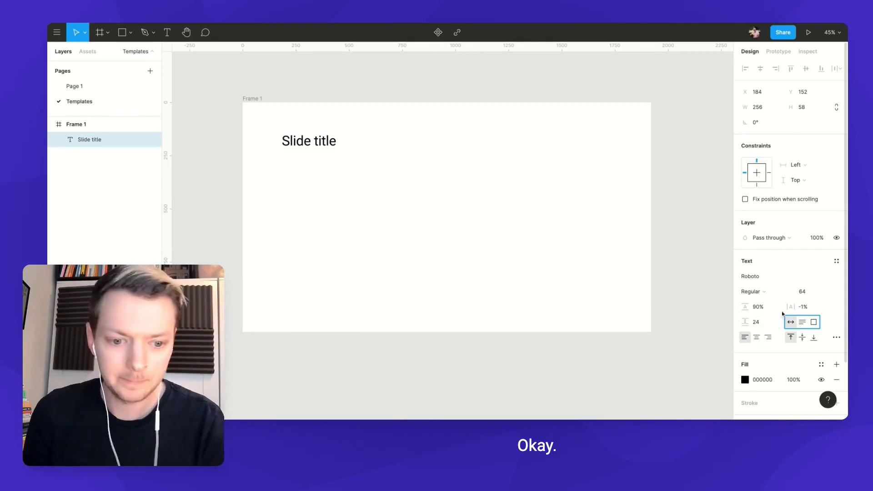
{"action": "left_click", "coordinate": [744, 340]}
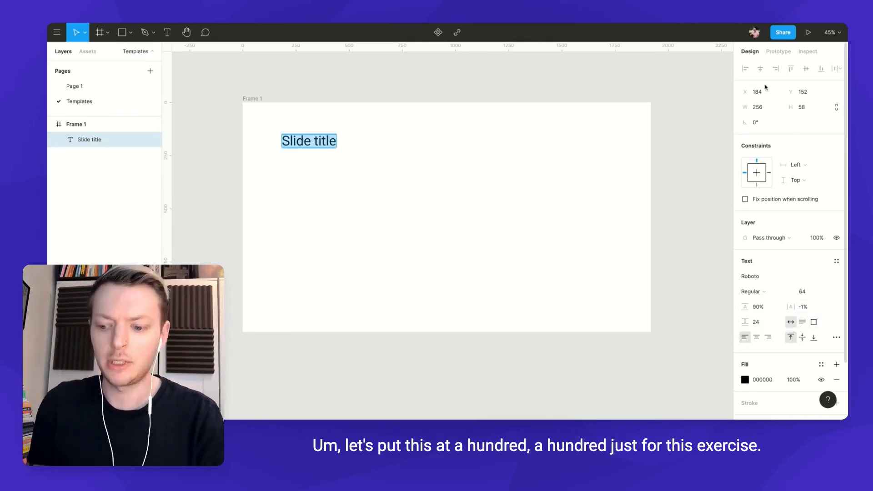
- Position the slide title text at X 100, Y 100 within the frame
{"action": "left_click", "coordinate": [762, 93]}
{"action": "type", "text": "100"}
{"action": "key", "text": "Tab"}
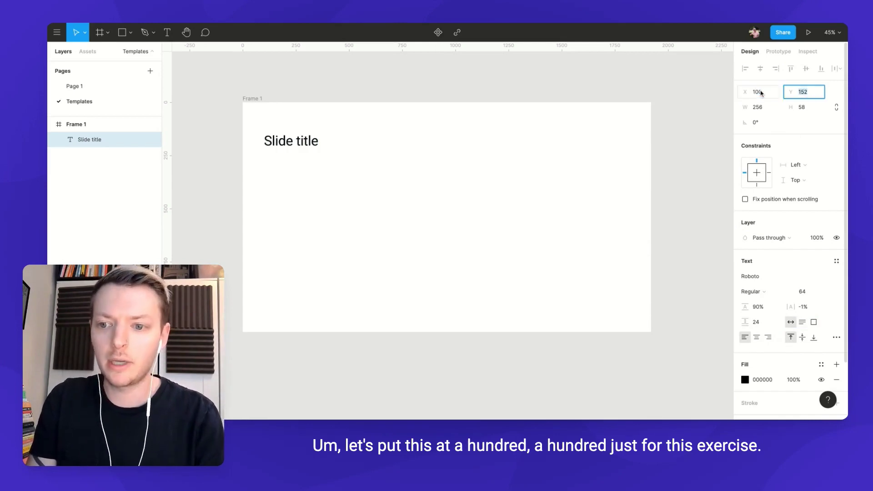
{"action": "type", "text": "100"}
{"action": "key", "text": "Tab"}
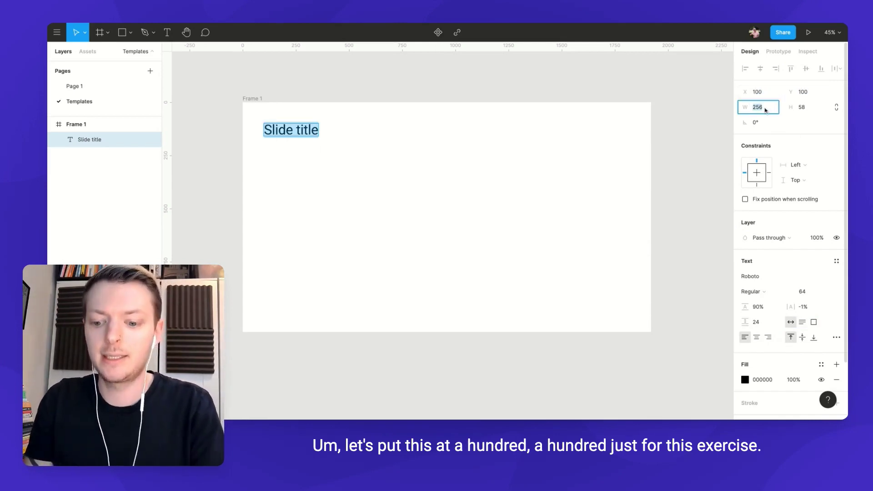
- Resize the slide title's text box to 1440 wide by 64 high
{"action": "type", "text": "1440"}
{"action": "key", "text": "Tab"}
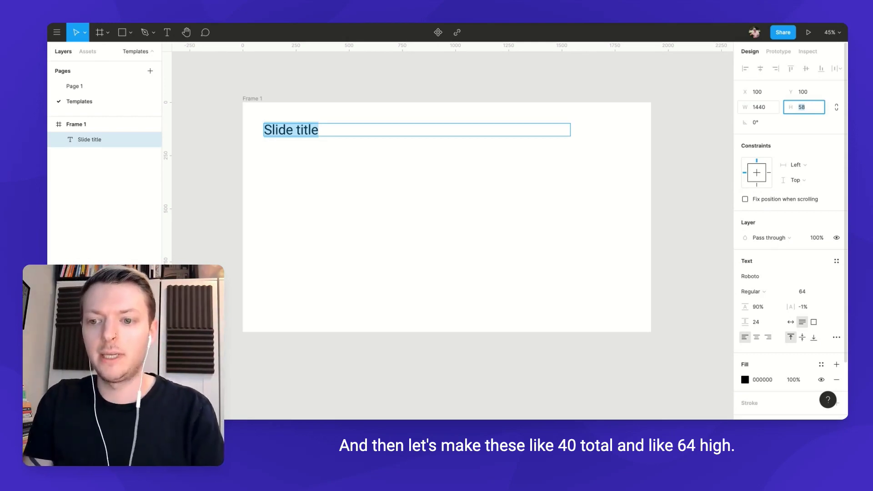
{"action": "type", "text": "64"}
{"action": "key", "text": "Tab"}
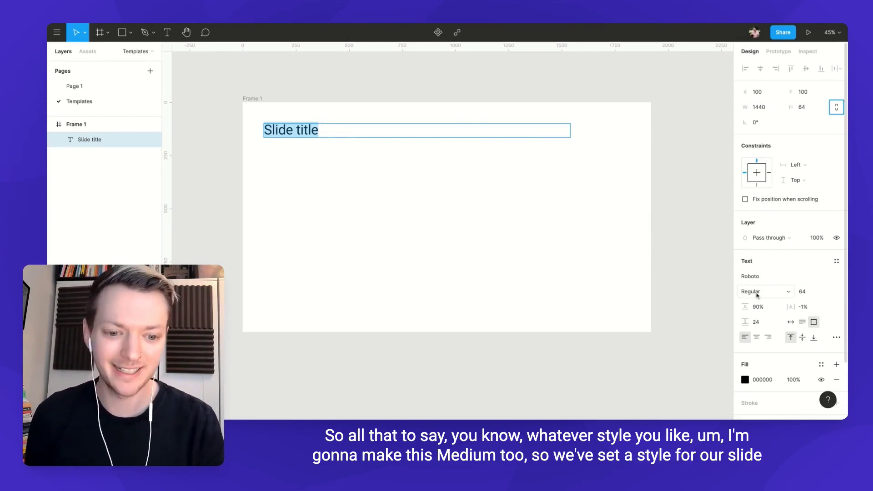
- Change the slide title's Roboto font weight to Medium
{"action": "left_click", "coordinate": [757, 293]}
{"action": "left_click", "coordinate": [769, 302]}
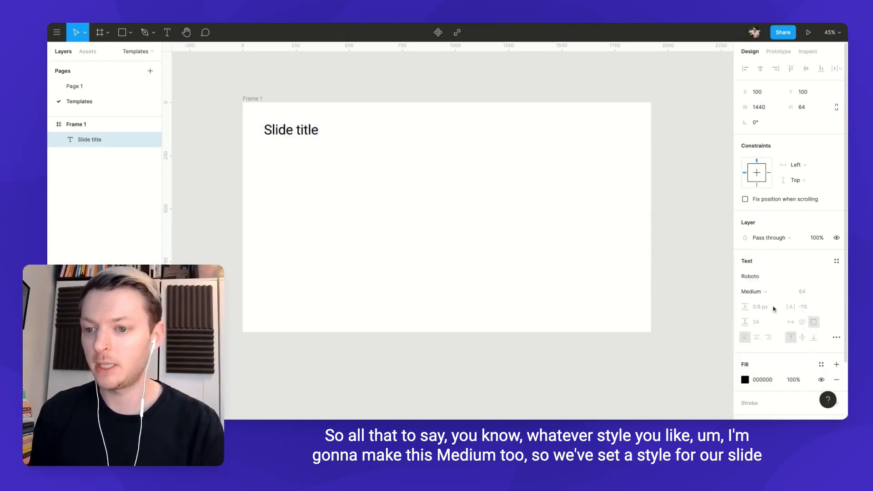
{"action": "key", "text": "Return"}
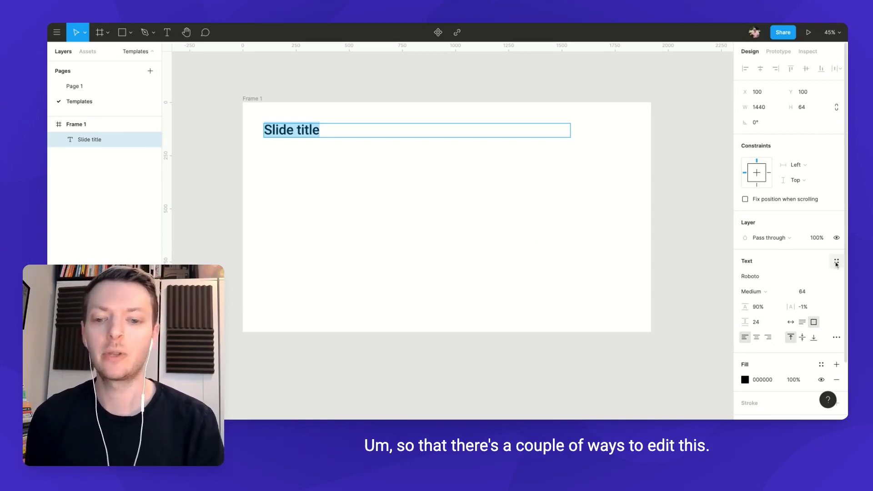
- Create a new text style named "Slide titles" from the slide title's formatting
{"action": "left_click", "coordinate": [837, 262]}
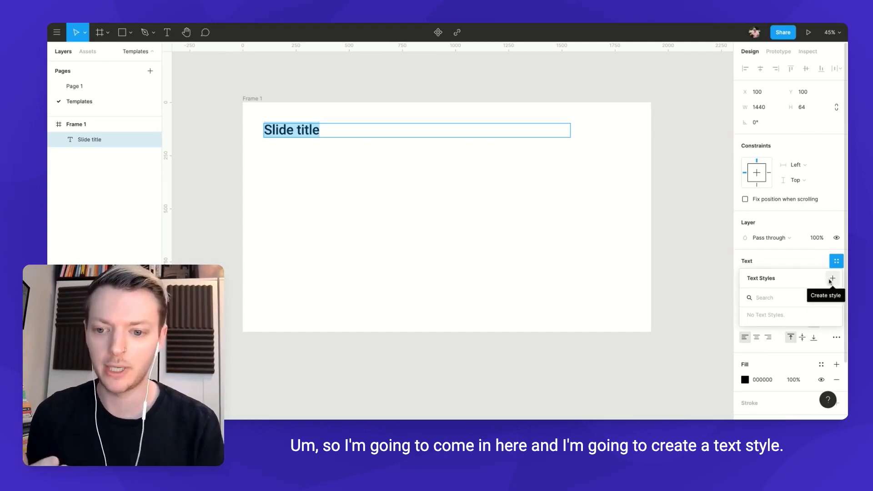
{"action": "left_click", "coordinate": [832, 279]}
{"action": "type", "text": "Sl"}
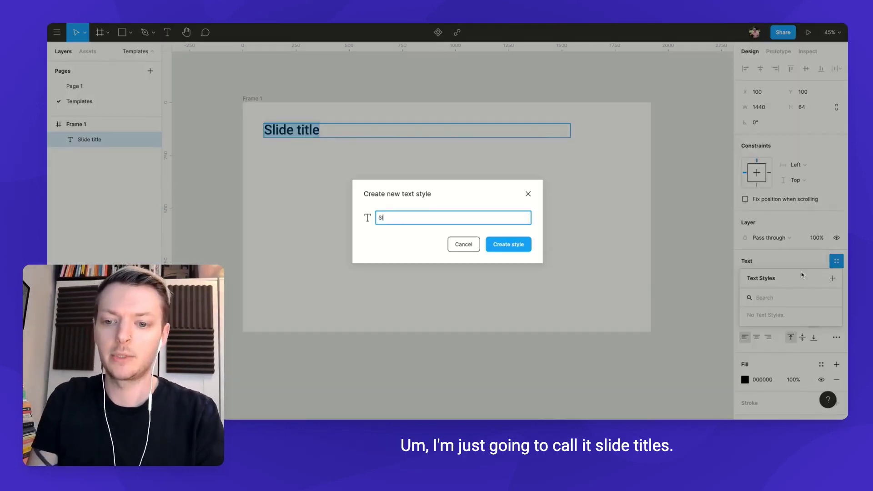
{"action": "type", "text": "ide ti"}
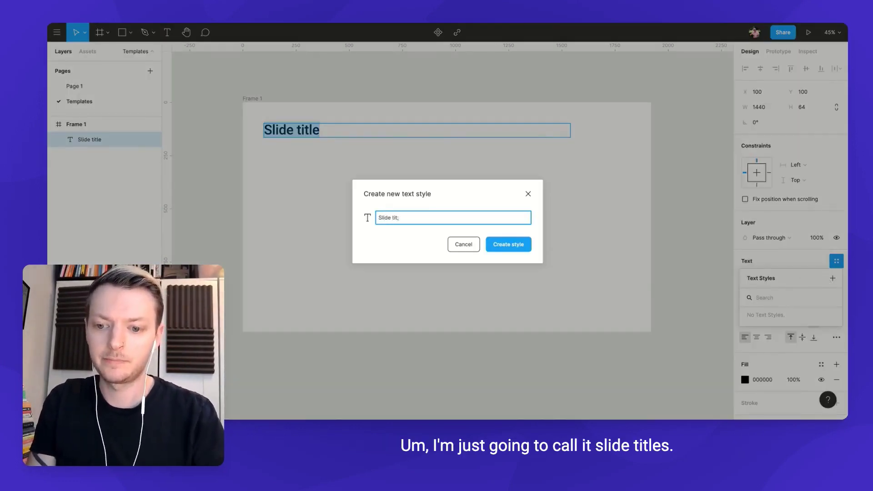
{"action": "type", "text": "t;"}
{"action": "key", "text": "BackSpace"}
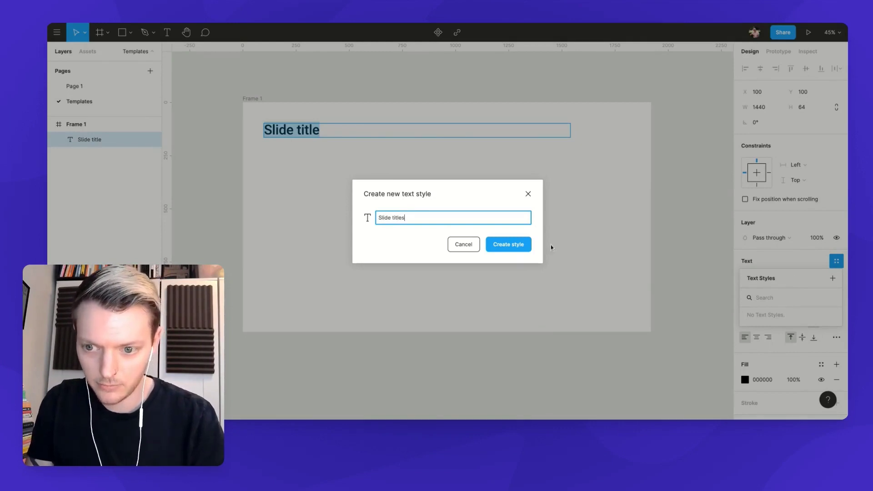
{"action": "type", "text": "les"}
{"action": "left_click", "coordinate": [525, 246]}
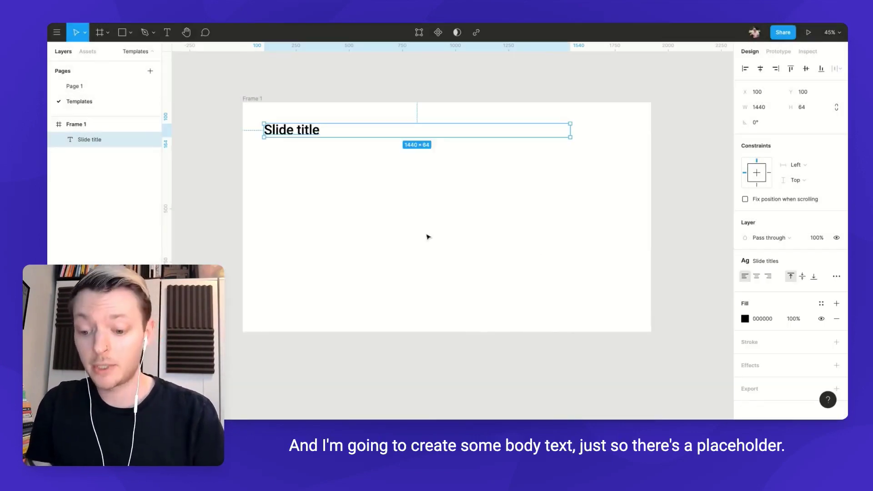
- Add a text layer reading "Body Text" below the slide title, at about X 141, Y 433
{"action": "left_click", "coordinate": [322, 182]}
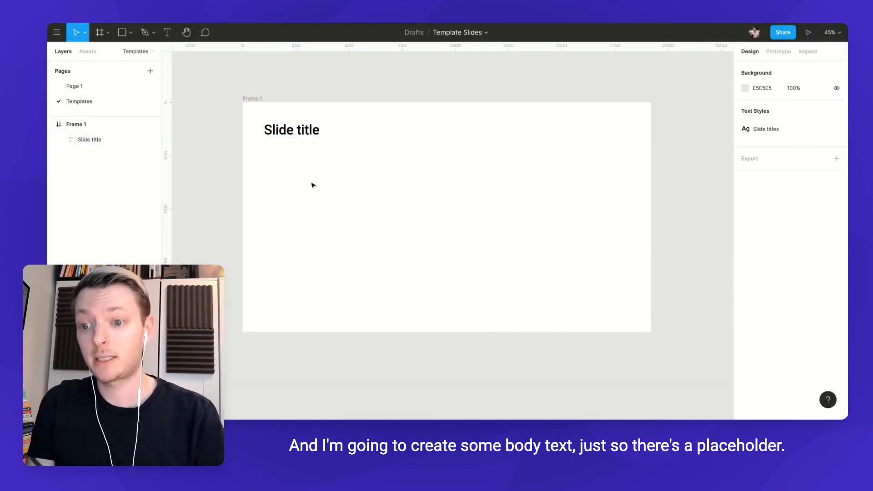
{"action": "key", "text": "t"}
{"action": "left_click", "coordinate": [274, 195]}
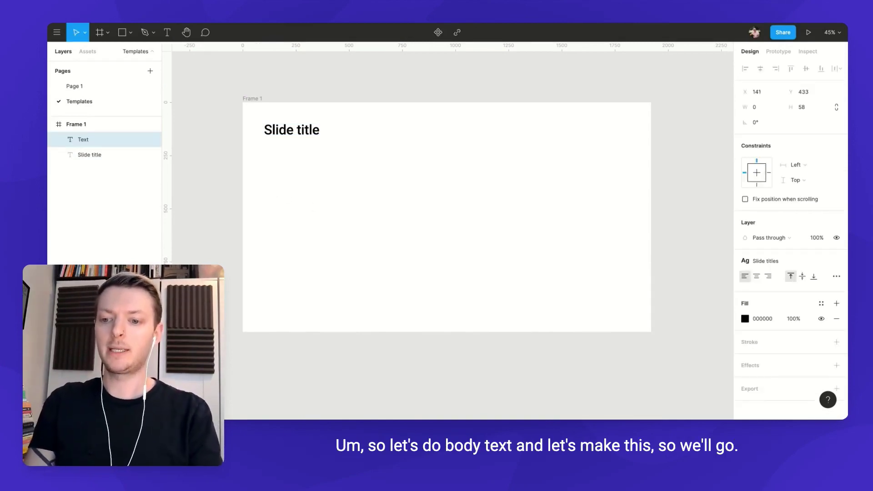
{"action": "type", "text": "Body Text"}
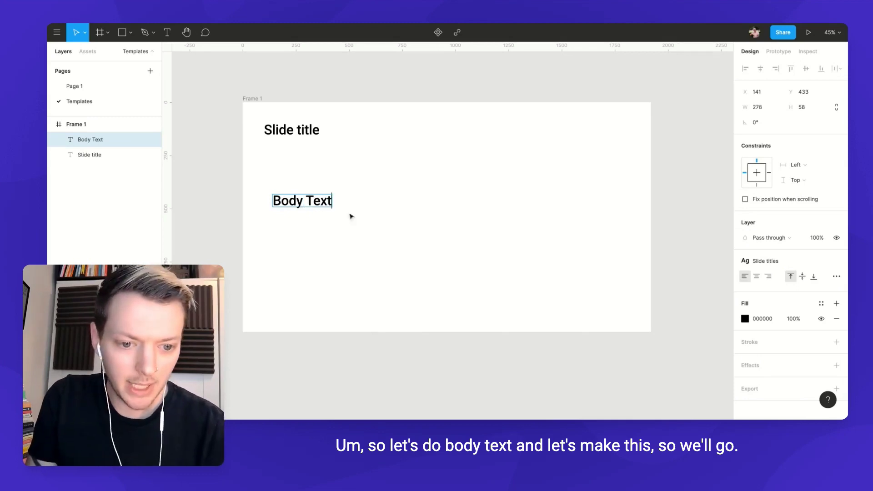
{"action": "key", "text": "Escape"}
- Detach the body text from the Slide titles style and set its font size to 32
{"action": "left_click", "coordinate": [836, 262]}
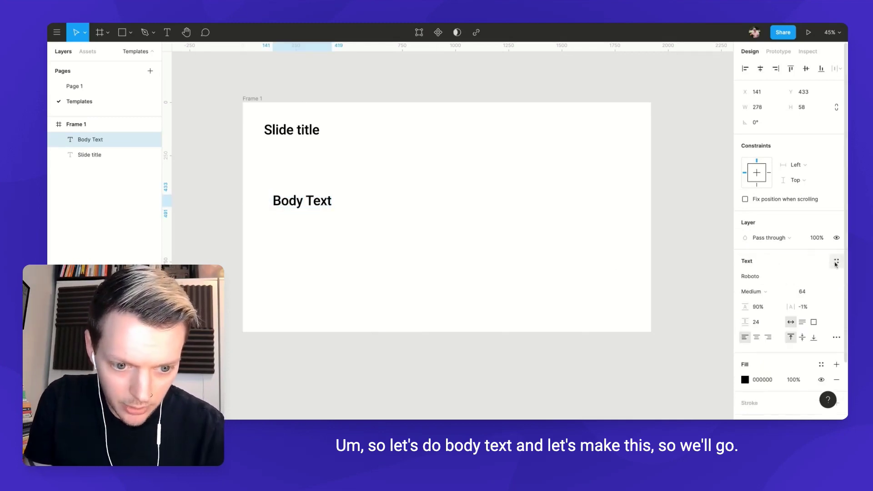
{"action": "left_click", "coordinate": [807, 291]}
{"action": "type", "text": "24"}
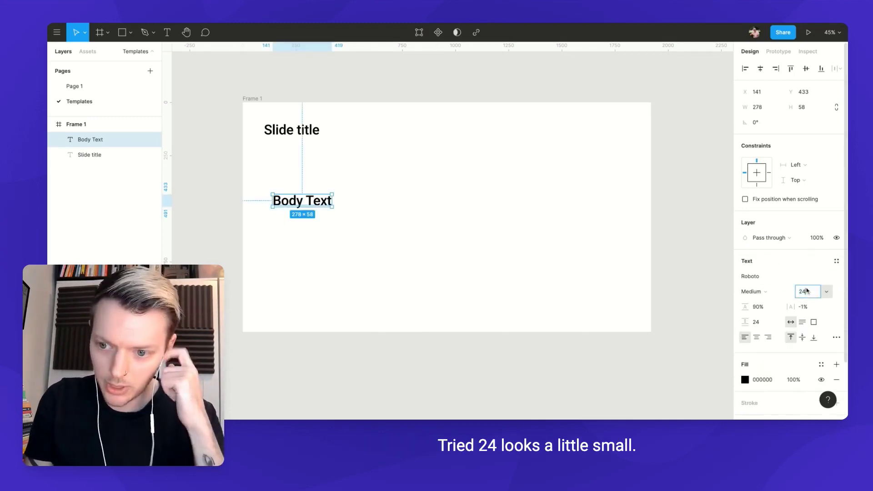
{"action": "key", "text": "Return"}
{"action": "left_click", "coordinate": [806, 291]}
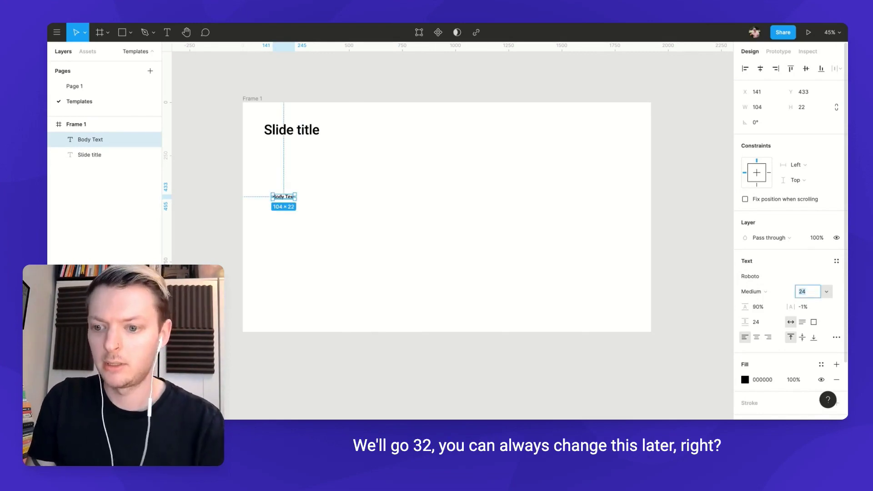
{"action": "type", "text": "32"}
{"action": "key", "text": "Return"}
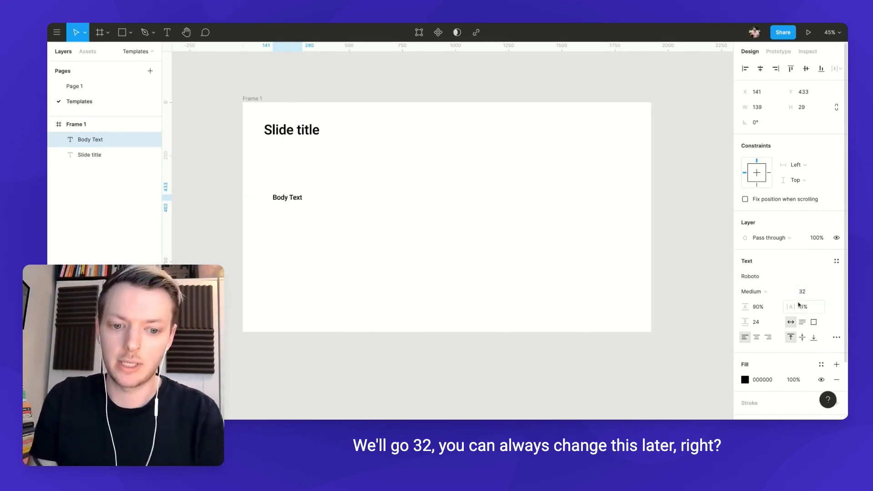
- Set the body text's line height to 120%, letter spacing to 0% and font weight to Regular
{"action": "left_click", "coordinate": [773, 306]}
{"action": "type", "text": "100"}
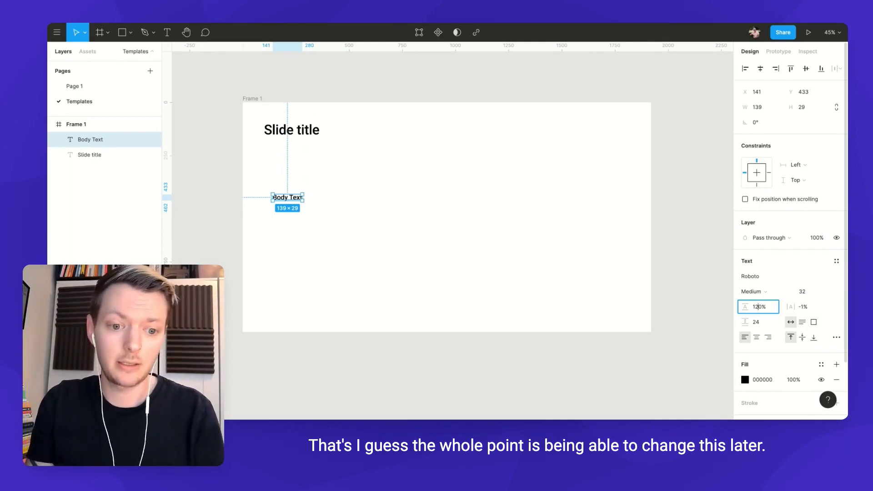
{"action": "key", "text": "Tab"}
{"action": "key", "text": "Up"}
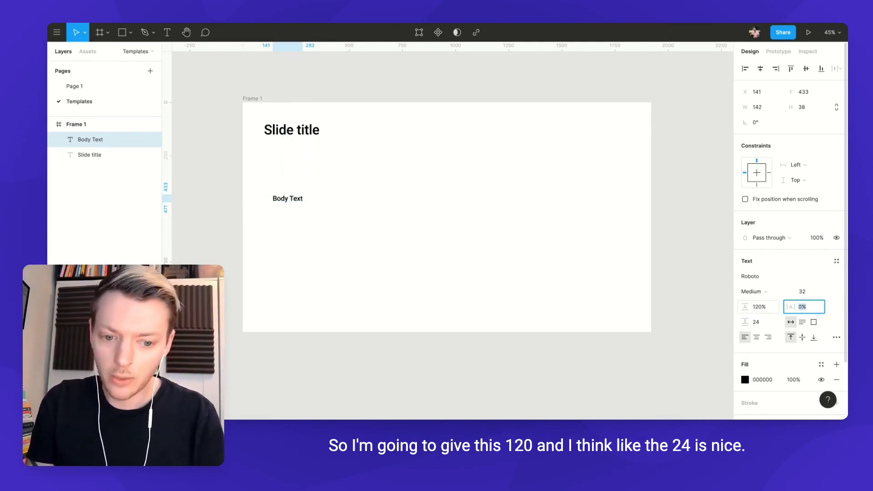
{"action": "key", "text": "Tab"}
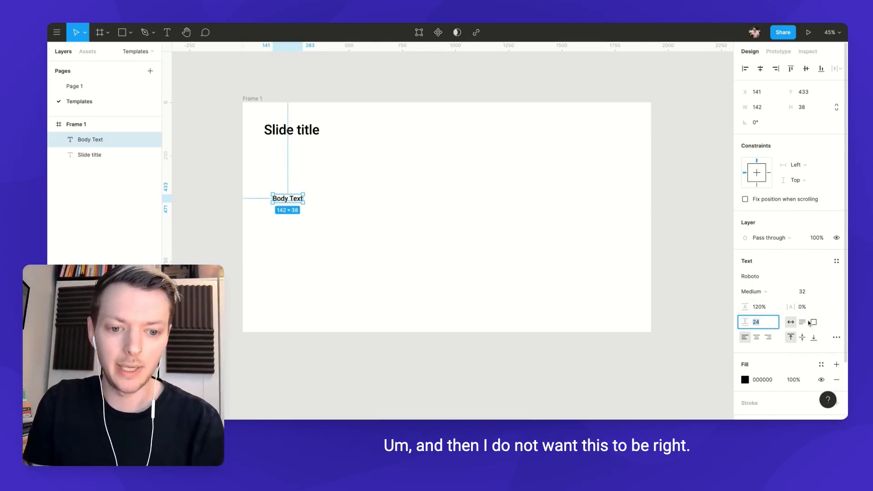
{"action": "left_click", "coordinate": [758, 292]}
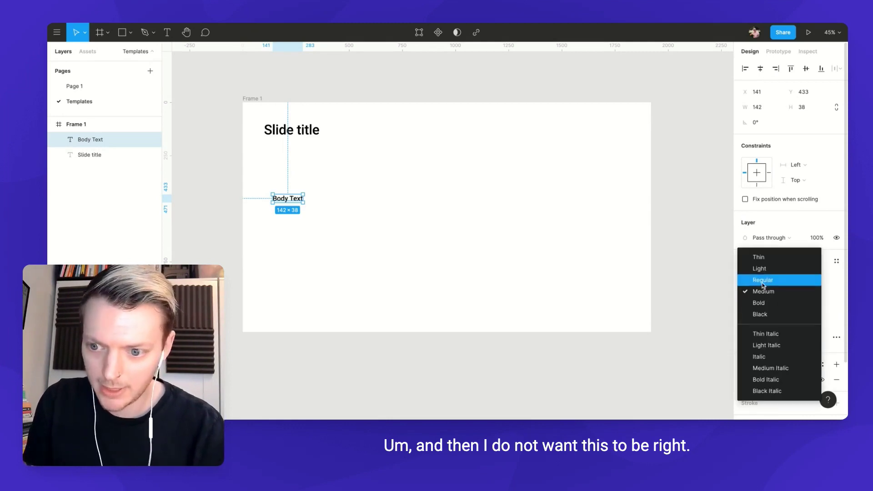
{"action": "left_click", "coordinate": [755, 277]}
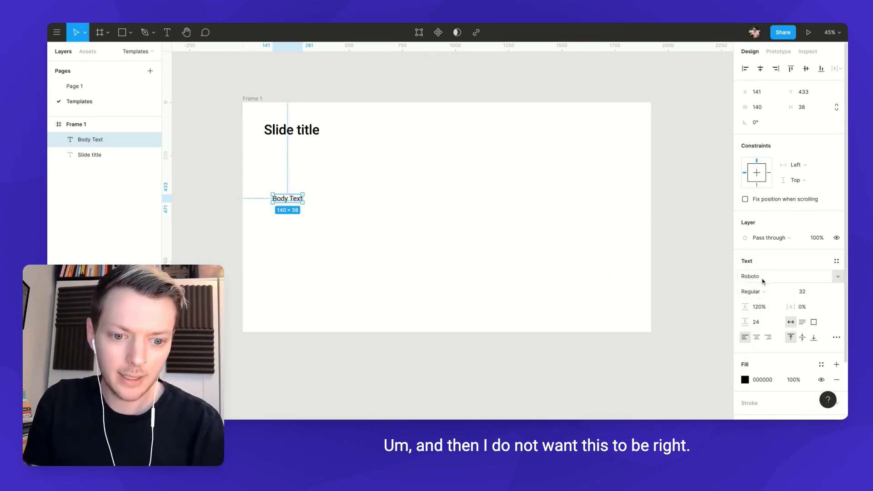
- Try the Chivo font on the body text
{"action": "left_click", "coordinate": [775, 279]}
{"action": "left_click", "coordinate": [838, 277]}
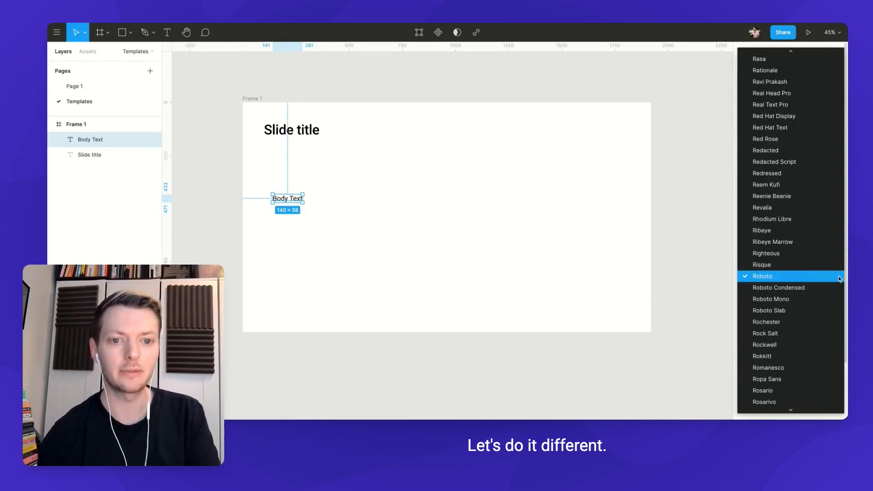
{"action": "scroll", "coordinate": [795, 117], "scroll_direction": "up", "scroll_amount": 20}
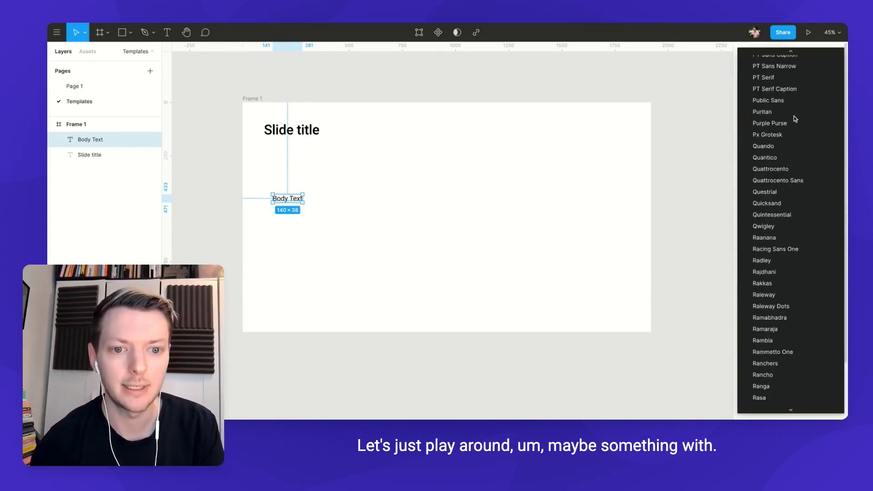
{"action": "scroll", "coordinate": [795, 118], "scroll_direction": "up", "scroll_amount": 15}
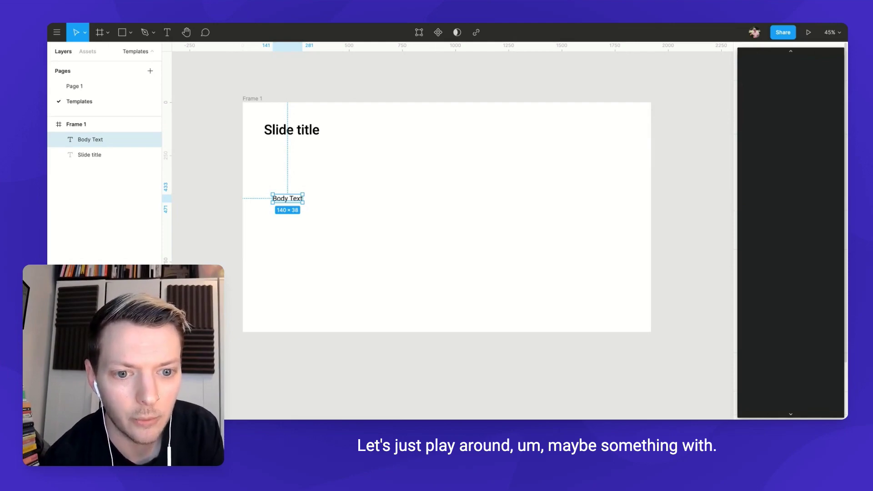
{"action": "scroll", "coordinate": [791, 227], "scroll_direction": "up", "scroll_amount": 15}
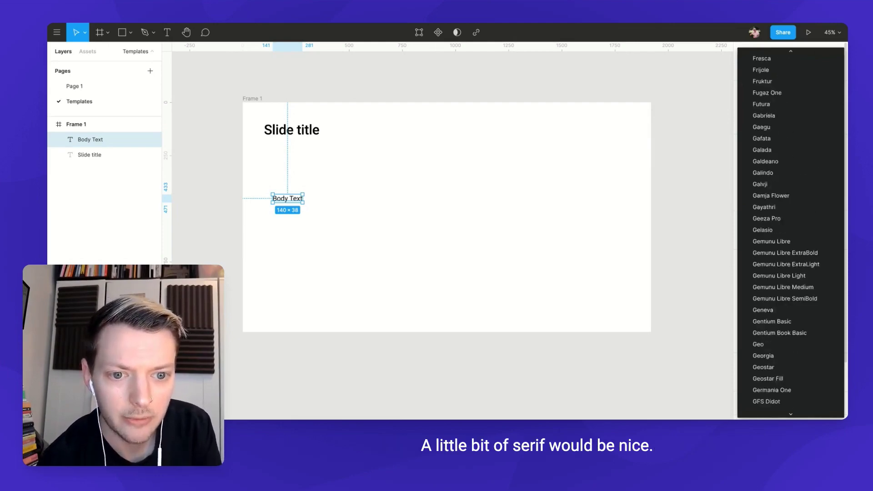
{"action": "scroll", "coordinate": [791, 227], "scroll_direction": "up", "scroll_amount": 10}
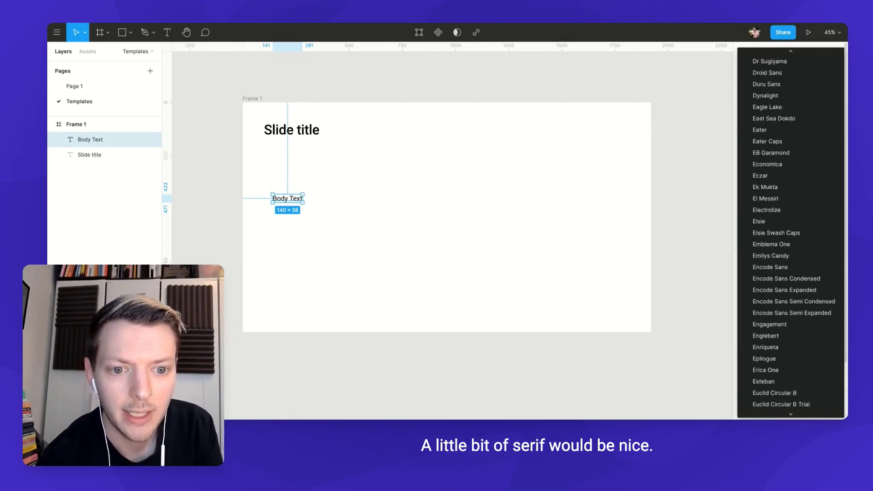
{"action": "scroll", "coordinate": [792, 227], "scroll_direction": "up", "scroll_amount": 10}
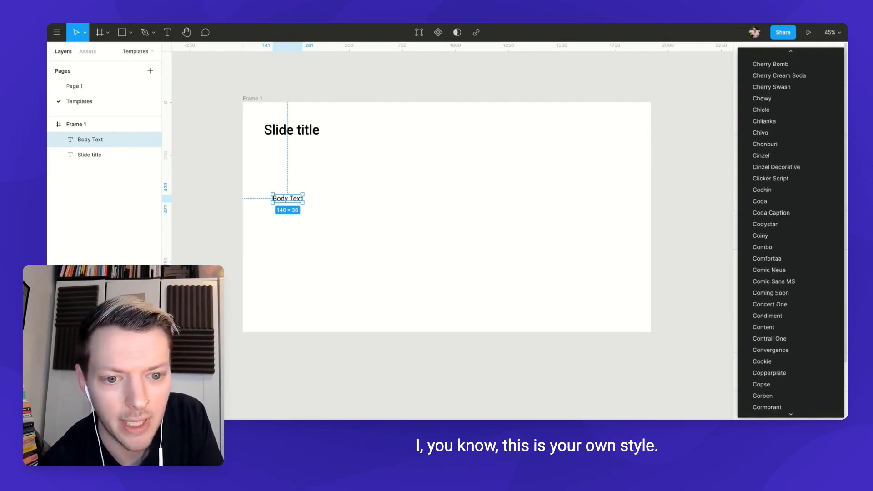
{"action": "left_click", "coordinate": [780, 198]}
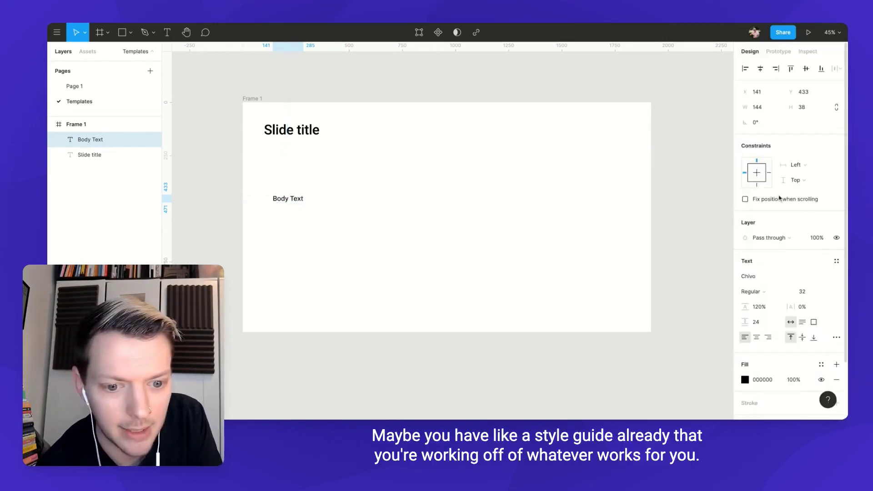
- Change the body text's font to Baskerville
{"action": "left_click", "coordinate": [829, 274]}
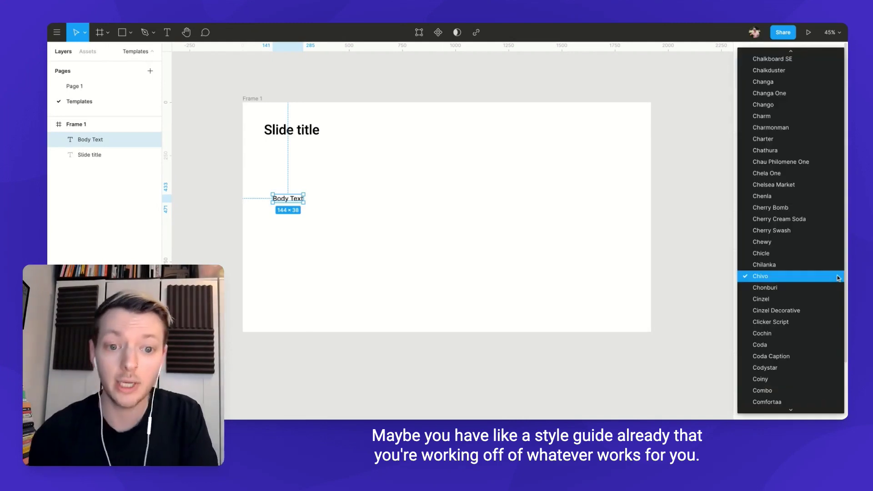
{"action": "scroll", "coordinate": [797, 169], "scroll_direction": "up", "scroll_amount": 5}
{"action": "scroll", "coordinate": [796, 169], "scroll_direction": "up", "scroll_amount": 15}
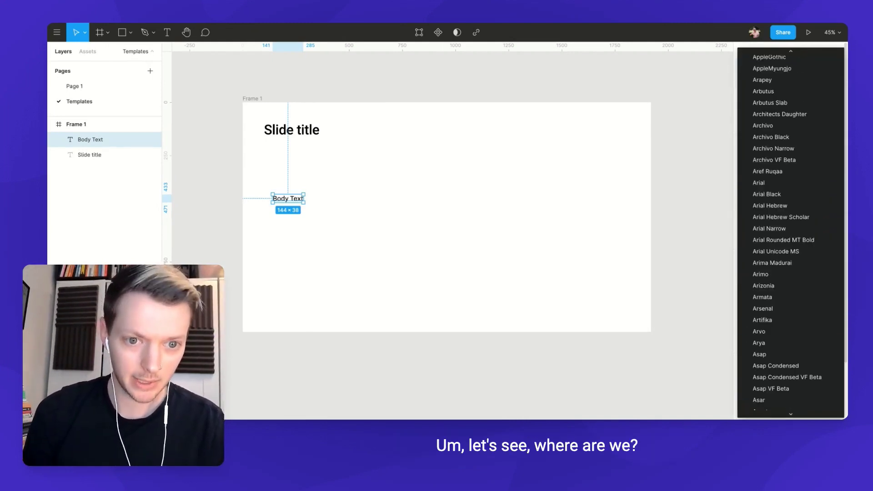
{"action": "scroll", "coordinate": [783, 312], "scroll_direction": "down", "scroll_amount": 8}
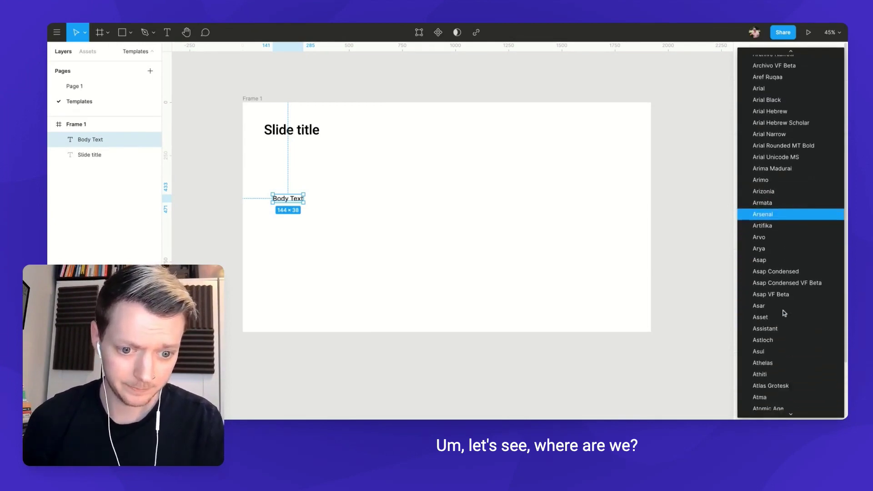
{"action": "scroll", "coordinate": [785, 313], "scroll_direction": "down", "scroll_amount": 4}
{"action": "scroll", "coordinate": [791, 232], "scroll_direction": "down", "scroll_amount": 5}
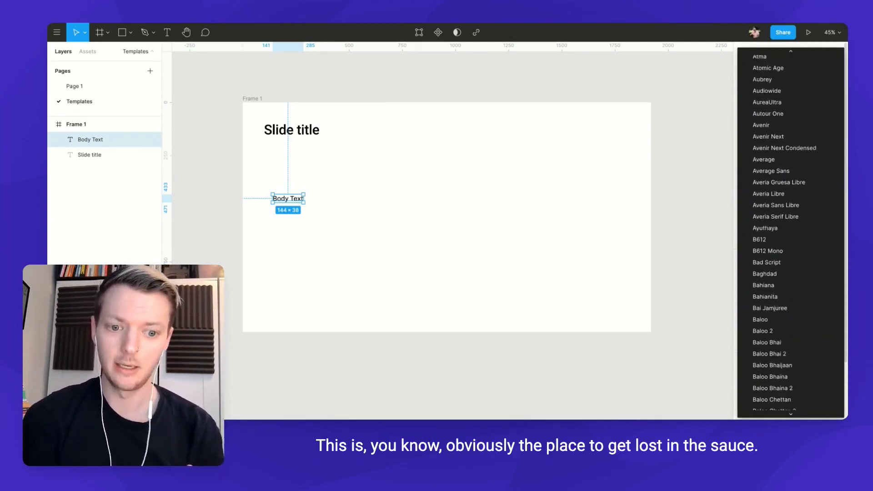
{"action": "scroll", "coordinate": [790, 272], "scroll_direction": "down", "scroll_amount": 10}
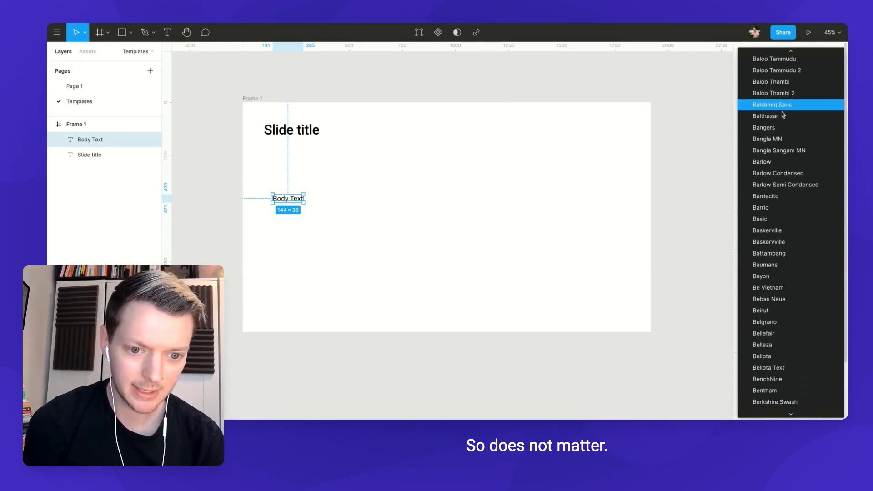
{"action": "left_click", "coordinate": [784, 243]}
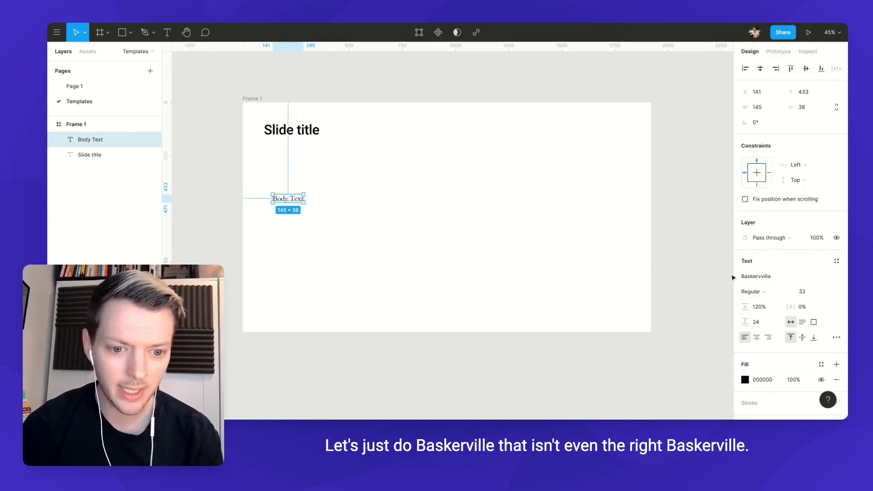
{"action": "left_click", "coordinate": [788, 279]}
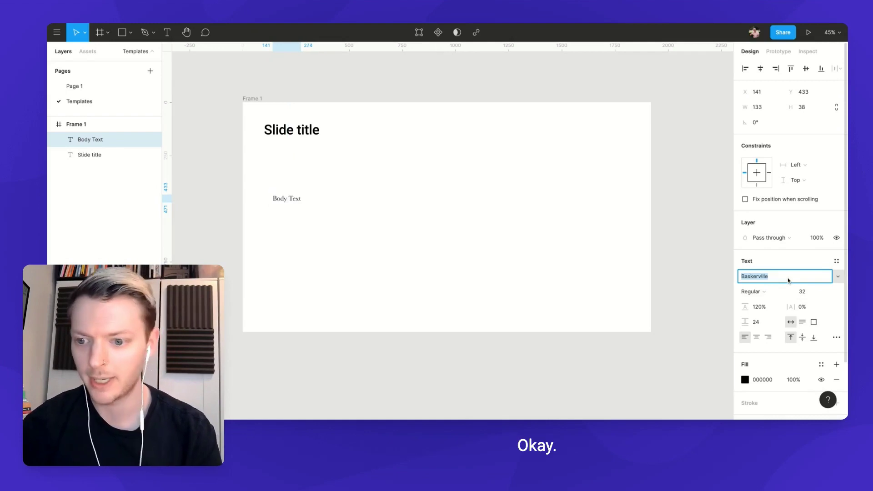
{"action": "left_click", "coordinate": [340, 256]}
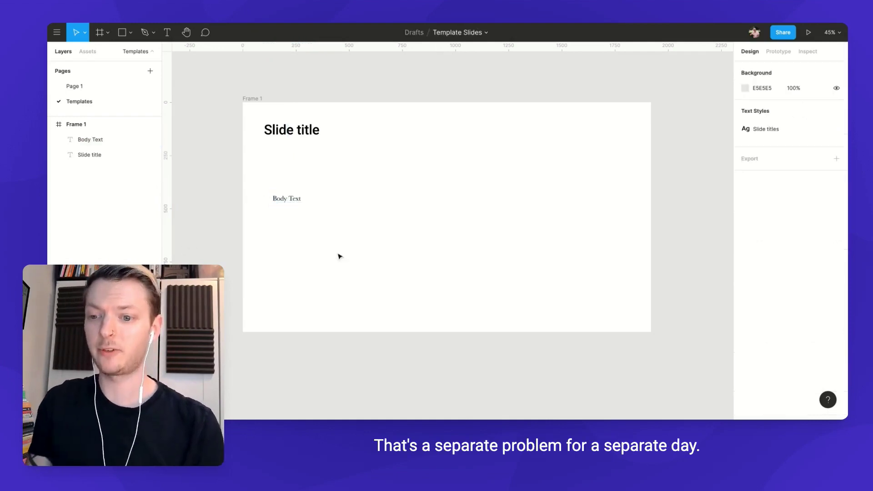
- Move the body text under the slide title to X 100, Y 240
{"action": "left_click", "coordinate": [288, 201]}
{"action": "left_click_drag", "start_coordinate": [288, 202], "coordinate": [279, 163]}
{"action": "left_click", "coordinate": [808, 93]}
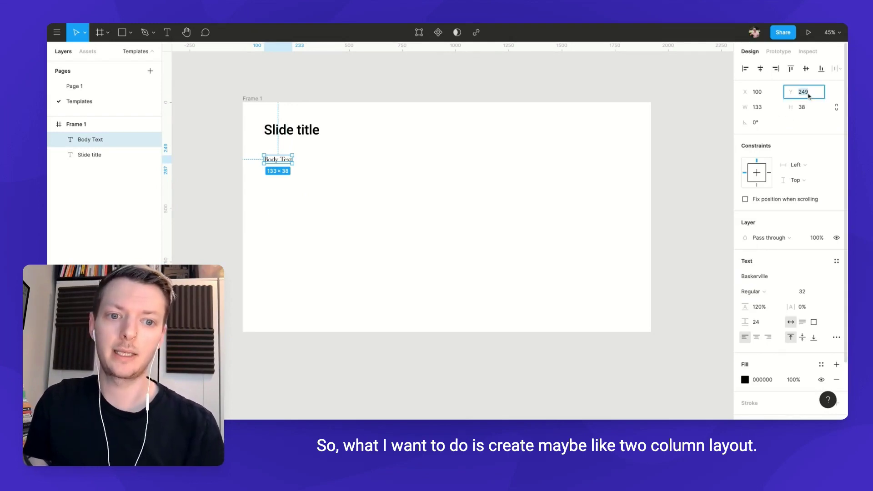
{"action": "type", "text": "244"}
{"action": "key", "text": "Return"}
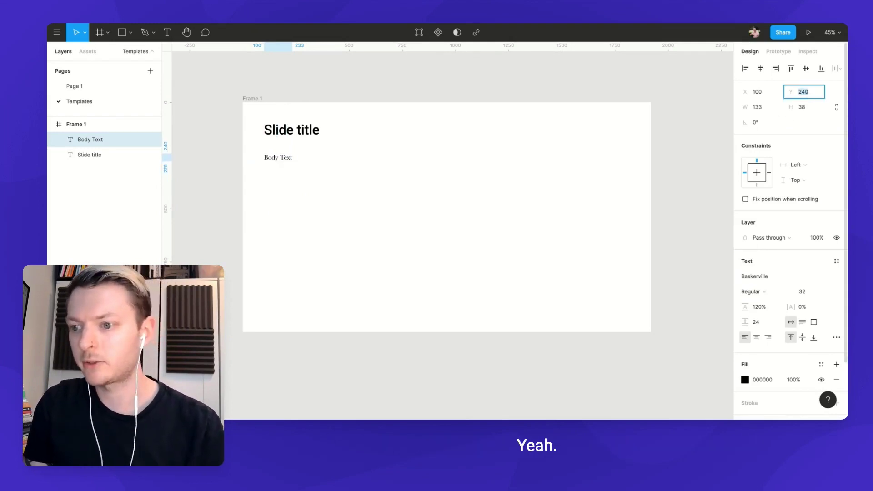
- Rename the template frame "Top title + two columns"
{"action": "double_click", "coordinate": [82, 128]}
{"action": "type", "text": "T"}
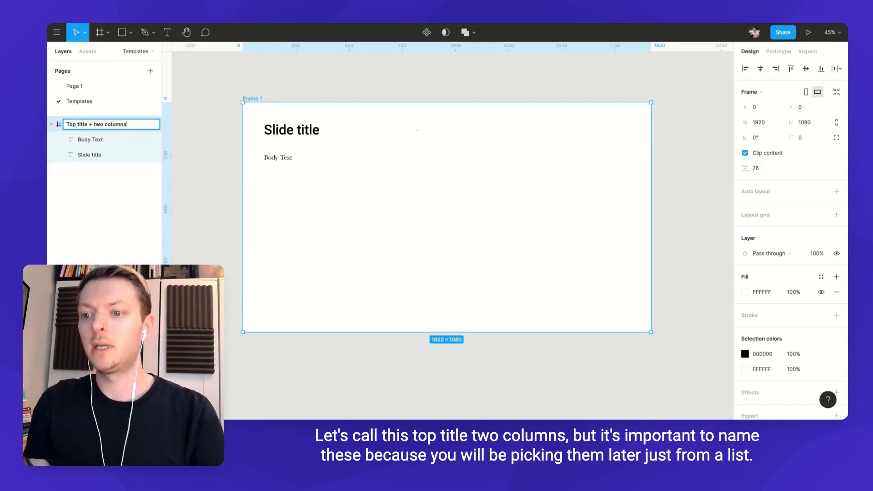
- Complete the selected frame's name as "Top title + two columns"
{"action": "type", "text": "op title + two columns"}
{"action": "key", "text": "Return"}
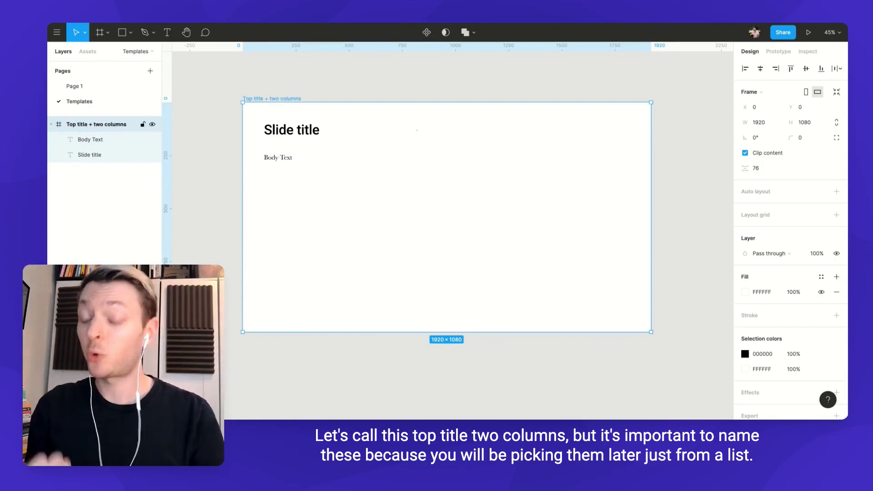
- Resize the body text box to 880 wide and 720 high
{"action": "left_click", "coordinate": [286, 160]}
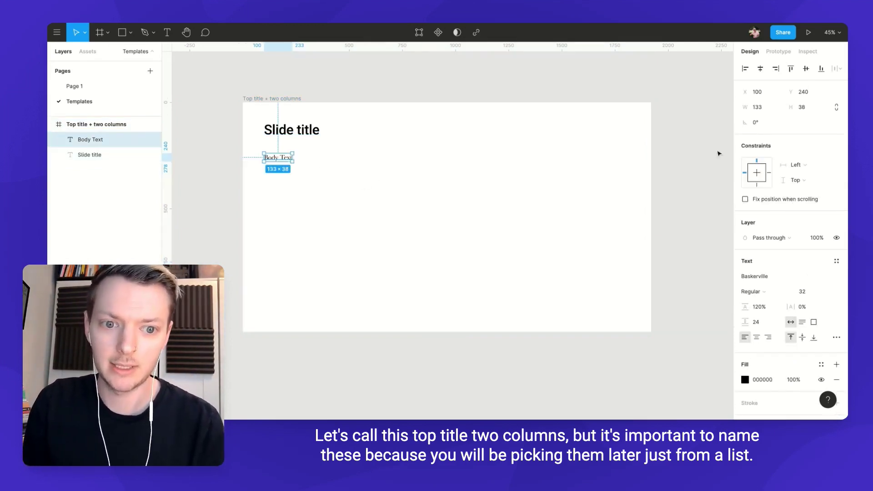
{"action": "left_click", "coordinate": [772, 112]}
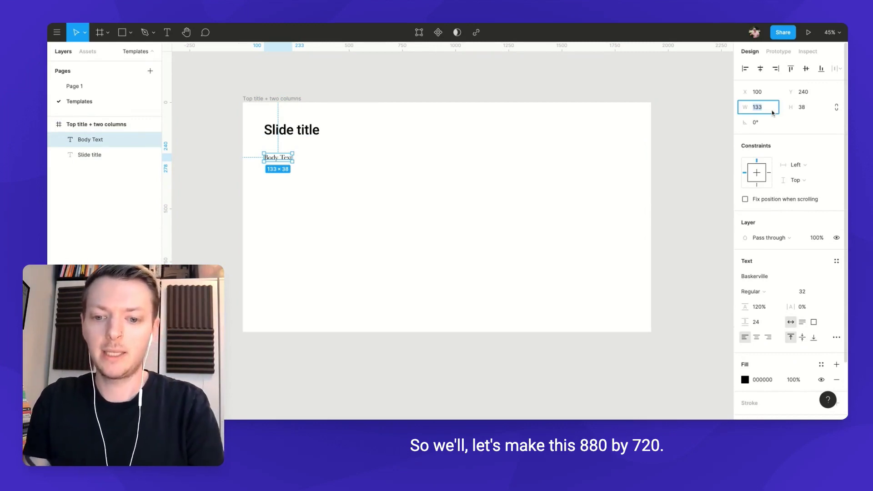
{"action": "type", "text": "880"}
{"action": "key", "text": "Tab"}
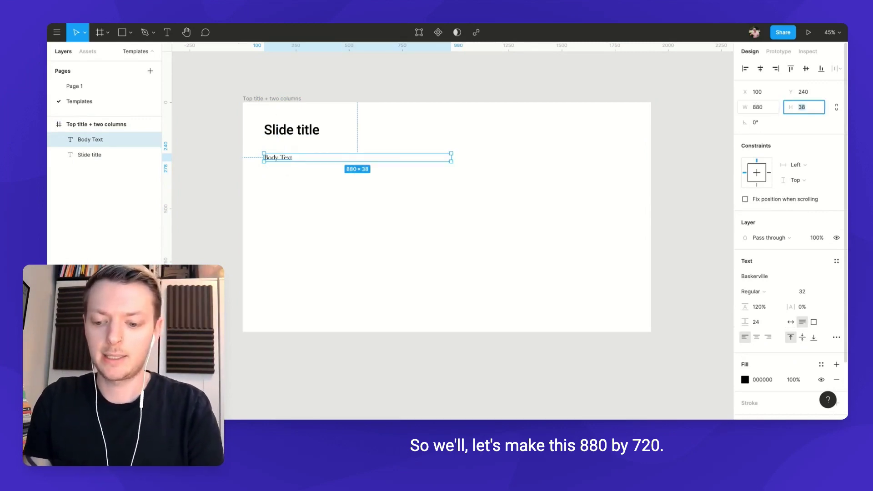
{"action": "key", "text": "Tab"}
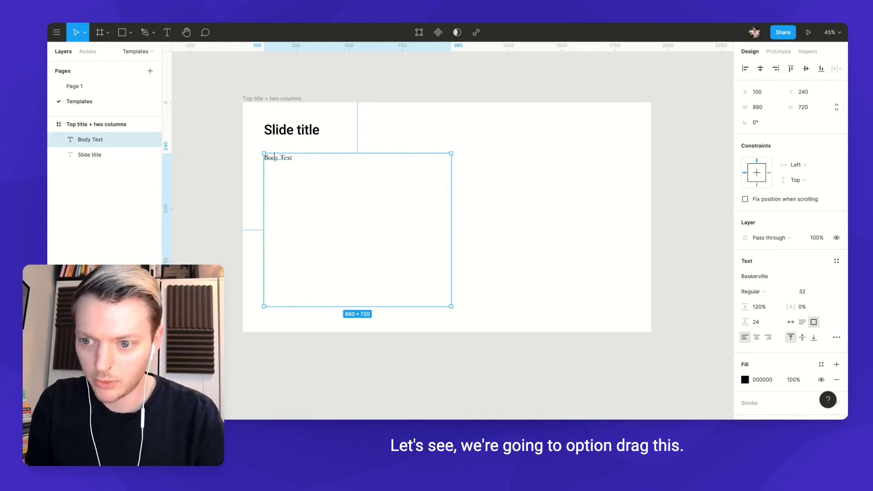
- Duplicate the body text box as a second column at X 1040, Y 240
{"action": "left_click_drag", "start_coordinate": [263, 153], "coordinate": [475, 161]}
{"action": "key", "text": "ctrl+z"}
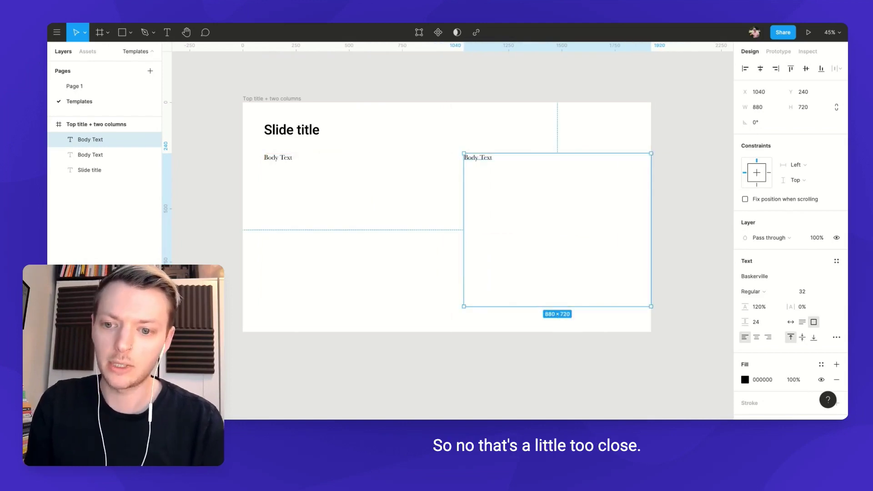
- Try a width of 780 on both body text boxes and check the spacing around the second column
{"action": "left_click", "coordinate": [278, 161], "text": "shift"}
{"action": "left_click", "coordinate": [766, 108]}
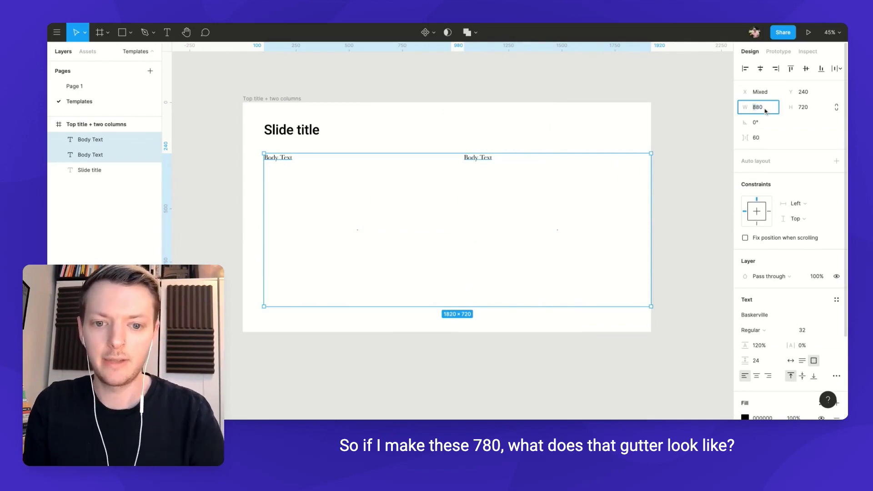
{"action": "key", "text": "Return"}
{"action": "left_click", "coordinate": [683, 195]}
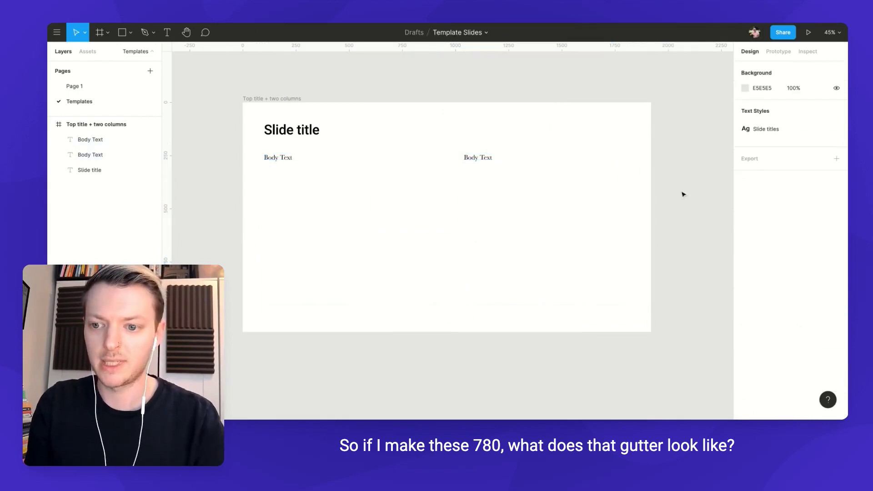
{"action": "left_click", "coordinate": [295, 161]}
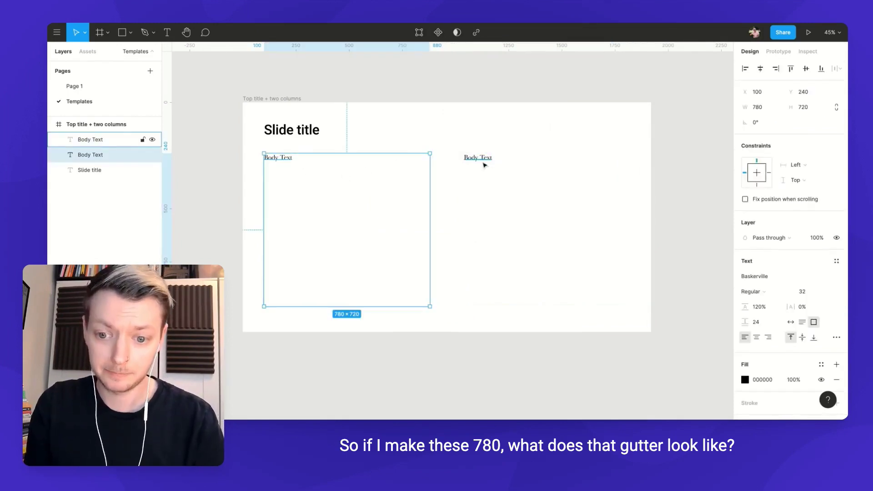
{"action": "left_click", "coordinate": [484, 164], "text": "shift"}
{"action": "left_click", "coordinate": [473, 150]}
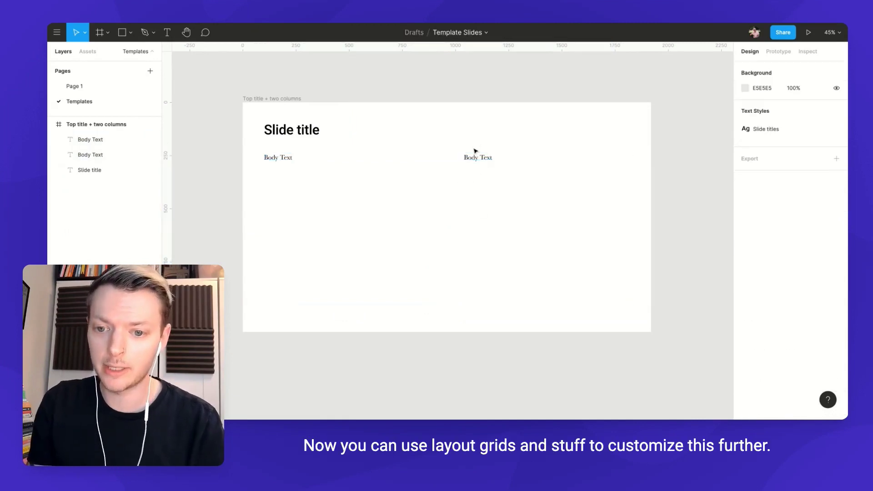
{"action": "left_click", "coordinate": [474, 156]}
{"action": "key", "text": "alt"}
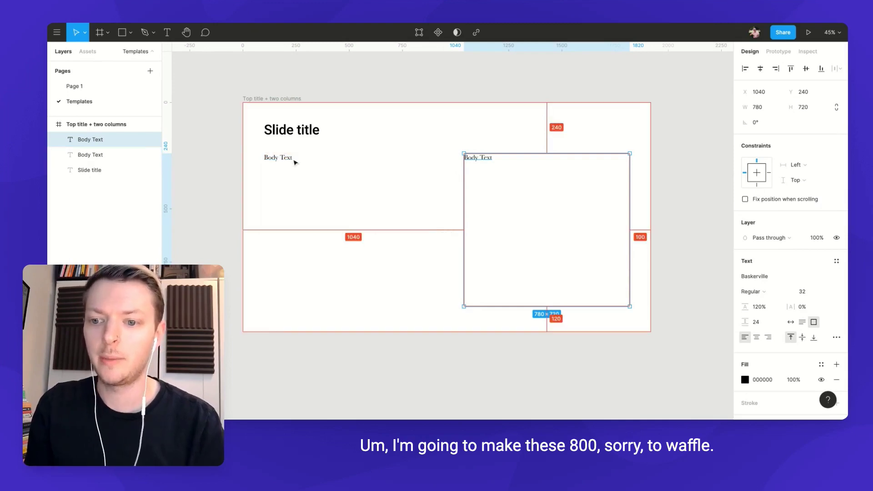
- Set the width of both body text boxes to 800
{"action": "left_click", "coordinate": [279, 161], "text": "shift"}
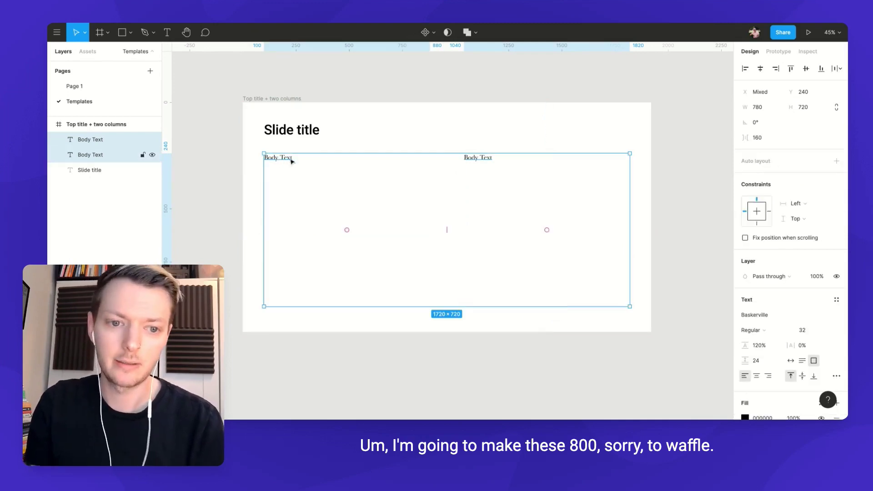
{"action": "left_click", "coordinate": [762, 108]}
{"action": "type", "text": "800"}
{"action": "key", "text": "Return"}
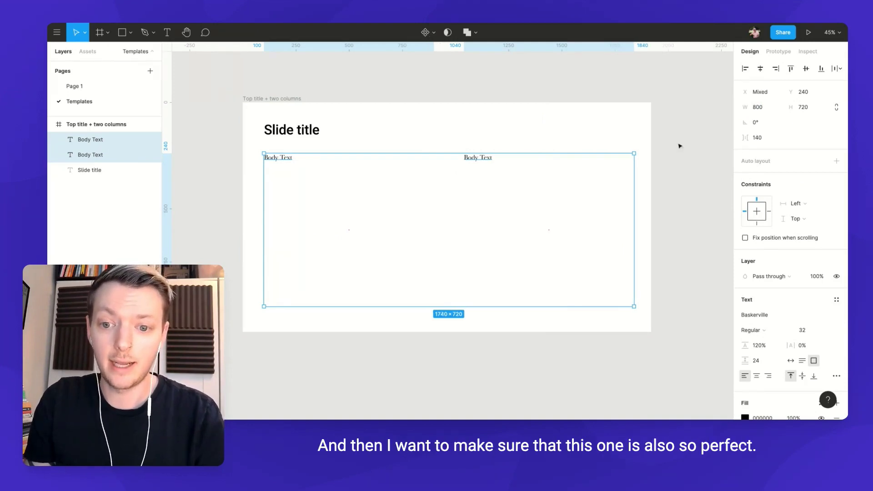
- Move the second-column body text box to X 1020, keeping it at Y 240
{"action": "left_click", "coordinate": [664, 160]}
{"action": "left_click", "coordinate": [532, 168]}
{"action": "key", "text": "alt"}
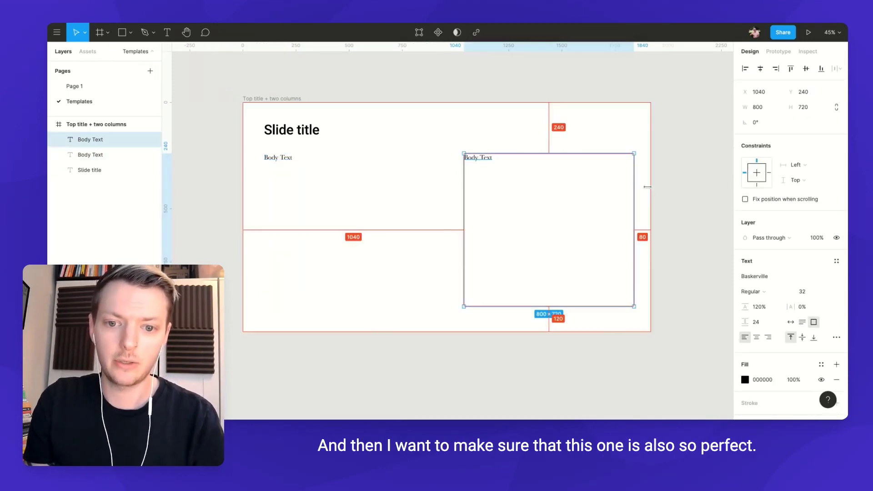
{"action": "key", "text": "shift+Left"}
{"action": "key", "text": "shift+Left"}
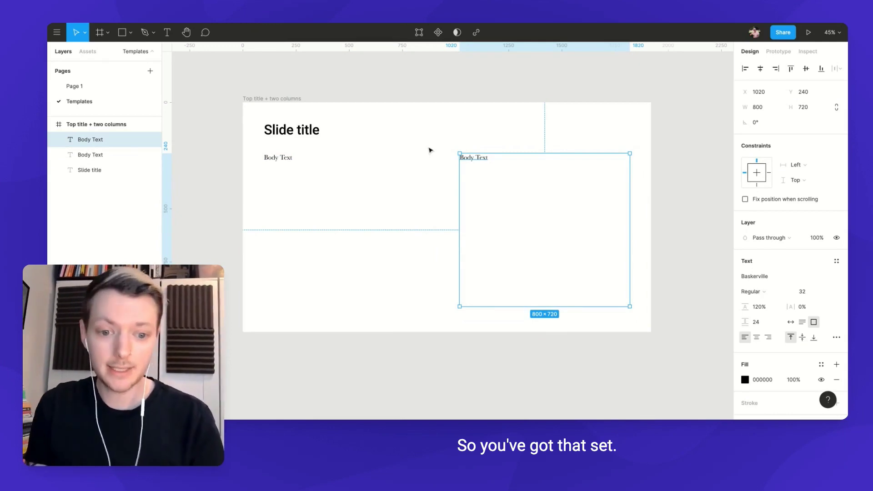
- Create a text style named "Body Text" from the second-column body text
{"action": "left_click", "coordinate": [837, 261]}
{"action": "left_click", "coordinate": [833, 279]}
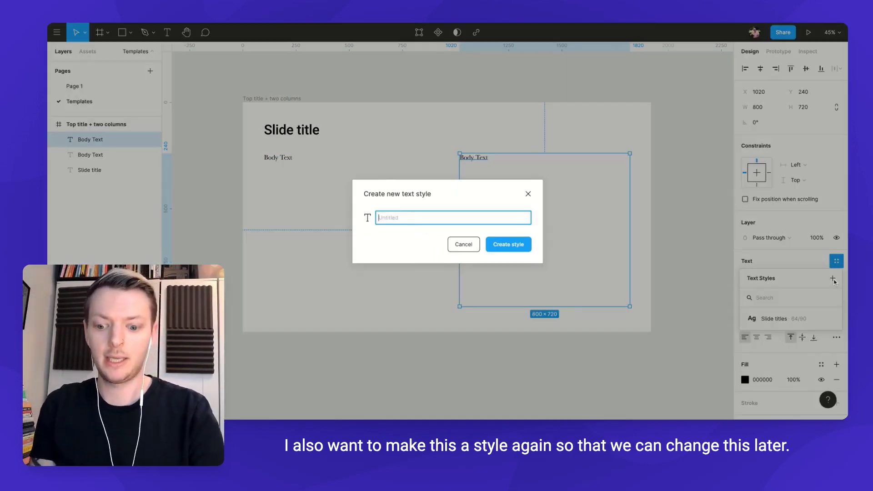
{"action": "type", "text": "Body Te"}
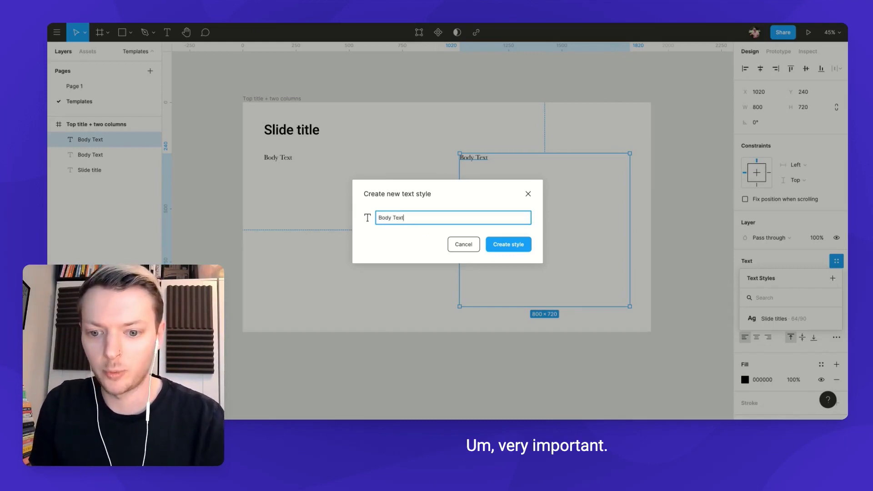
{"action": "type", "text": "xt"}
{"action": "left_click", "coordinate": [498, 245]}
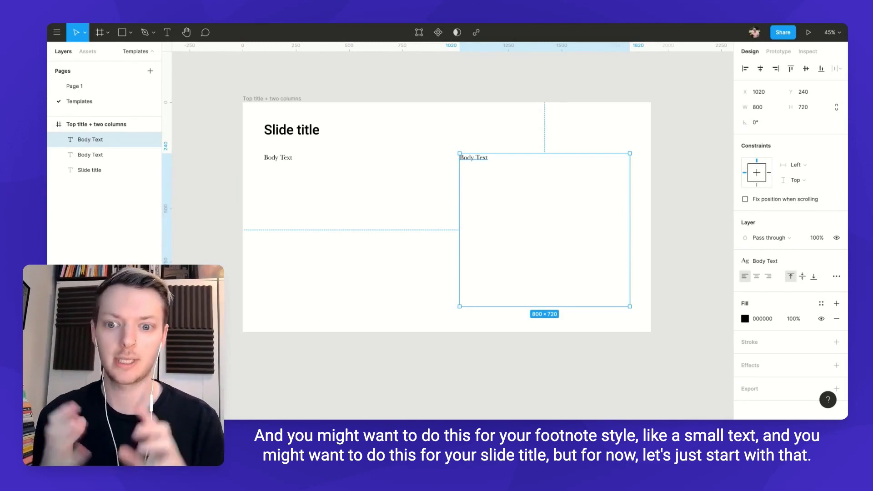
- Turn the whole "Top title + two columns" frame into a component
{"action": "left_click", "coordinate": [275, 98]}
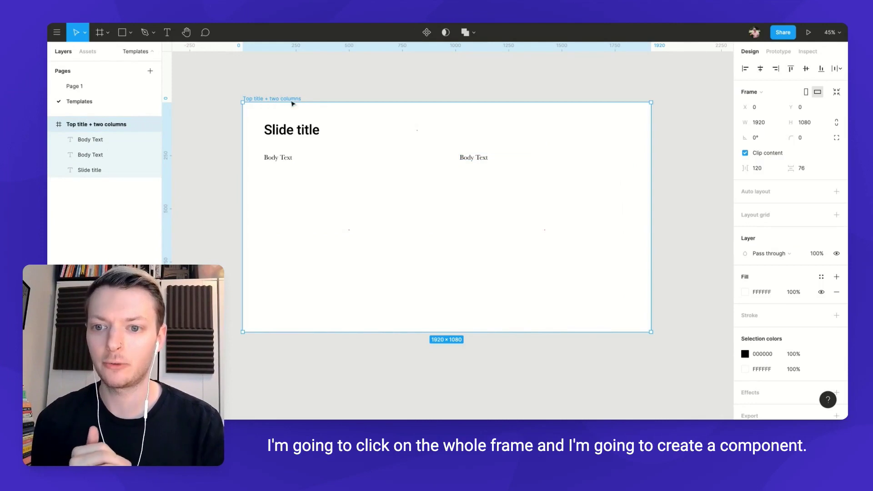
{"action": "left_click", "coordinate": [426, 32]}
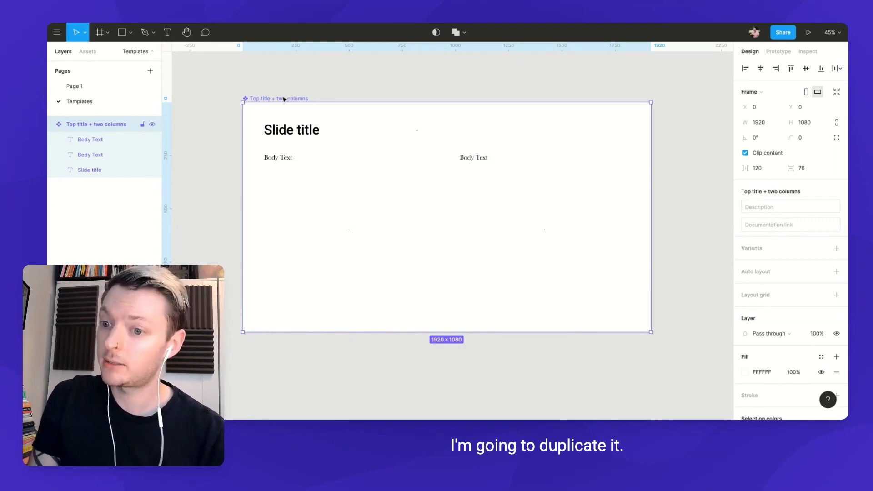
- Duplicate the two-column component, place the copy at X 2000, and detach the instance
{"action": "key", "text": "super+d"}
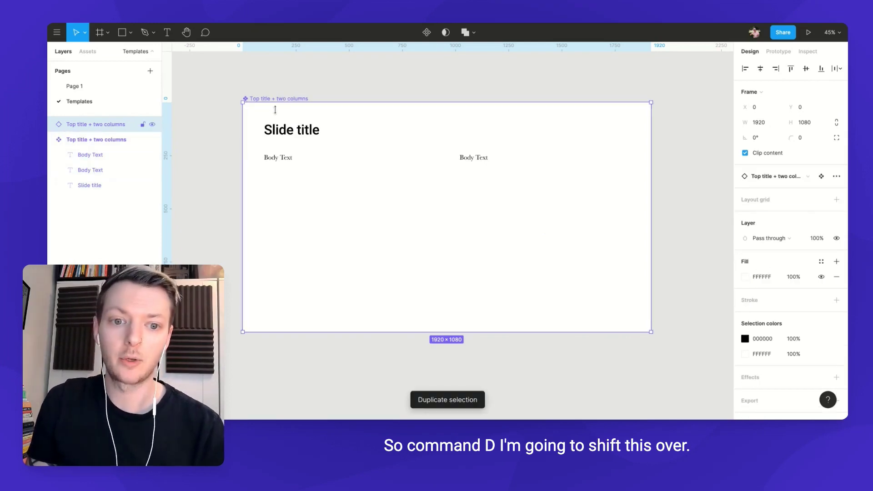
{"action": "left_click", "coordinate": [755, 108]}
{"action": "type", "text": "2000"}
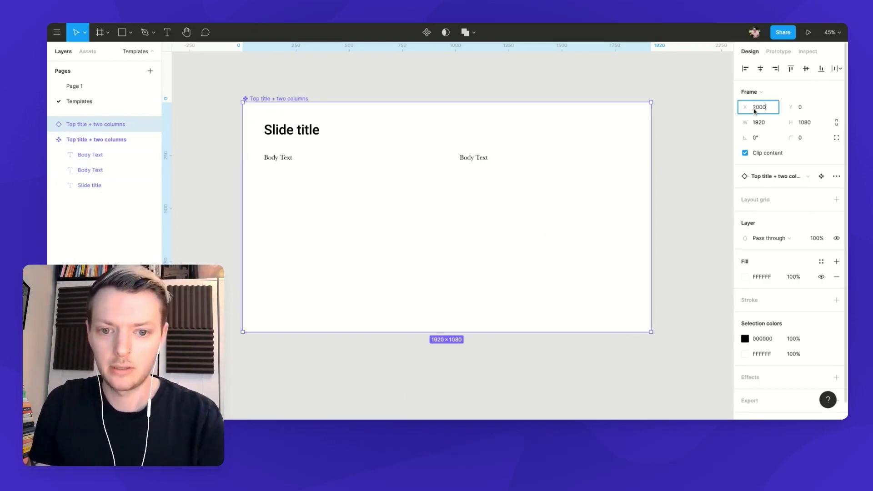
{"action": "key", "text": "Return"}
{"action": "scroll", "coordinate": [589, 209], "scroll_direction": "right", "scroll_amount": 10}
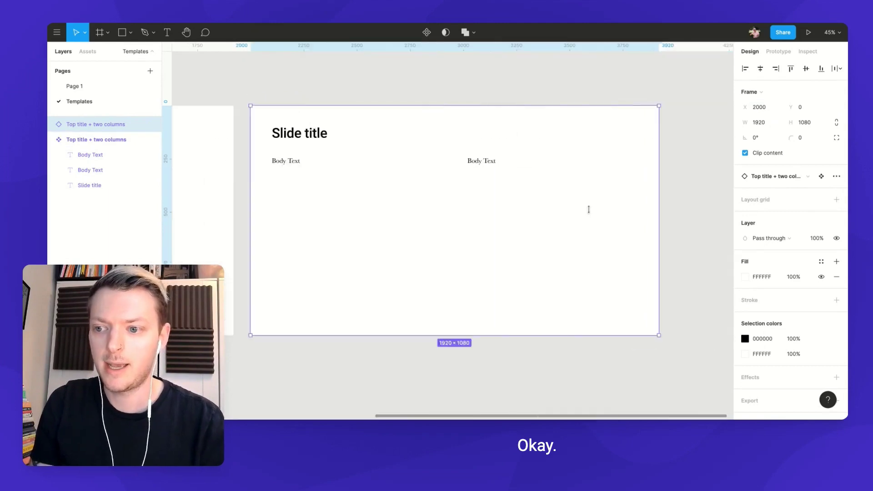
{"action": "scroll", "coordinate": [589, 210], "scroll_direction": "left", "scroll_amount": 2}
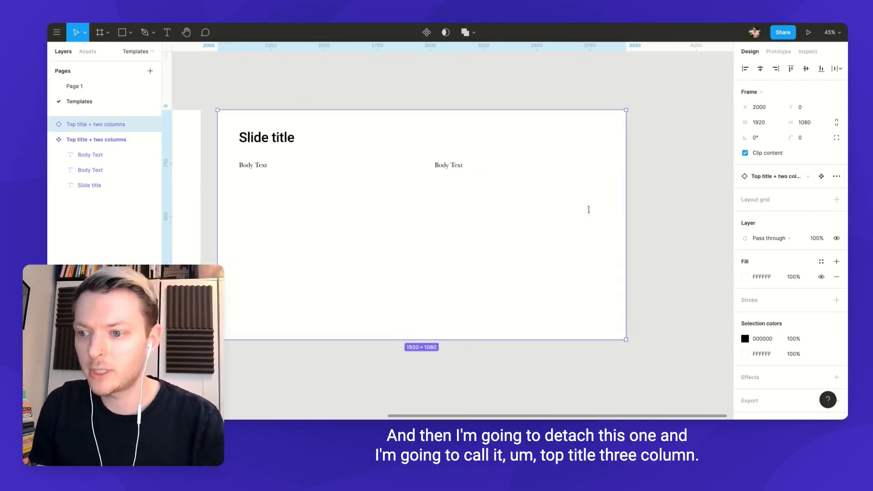
{"action": "right_click", "coordinate": [100, 129]}
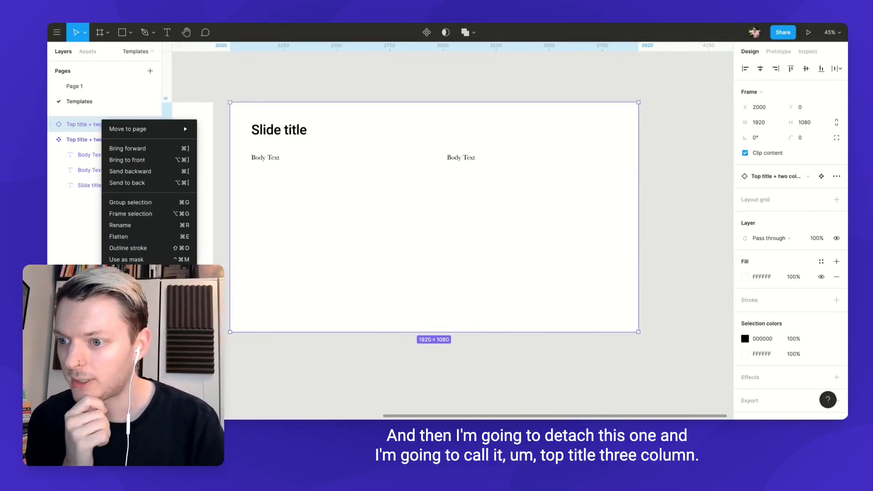
{"action": "key", "text": "ctrl+alt+b"}
- Rename the detached frame "Top title + three column" and turn it into a component
{"action": "double_click", "coordinate": [106, 126]}
{"action": "key", "text": "Right"}
{"action": "key", "text": "BackSpace"}
{"action": "key", "text": "BackSpace"}
{"action": "key", "text": "BackSpace"}
{"action": "key", "text": "BackSpace"}
{"action": "key", "text": "BackSpace"}
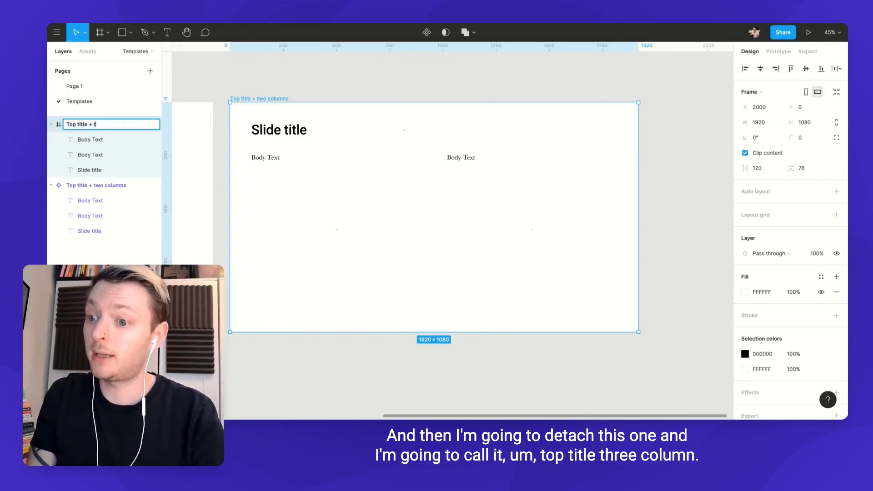
{"action": "type", "text": "hree column"}
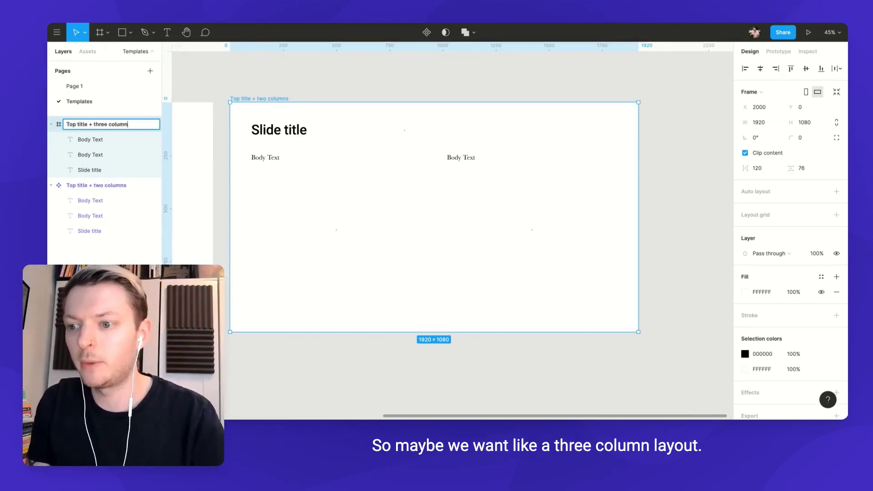
{"action": "key", "text": "Return"}
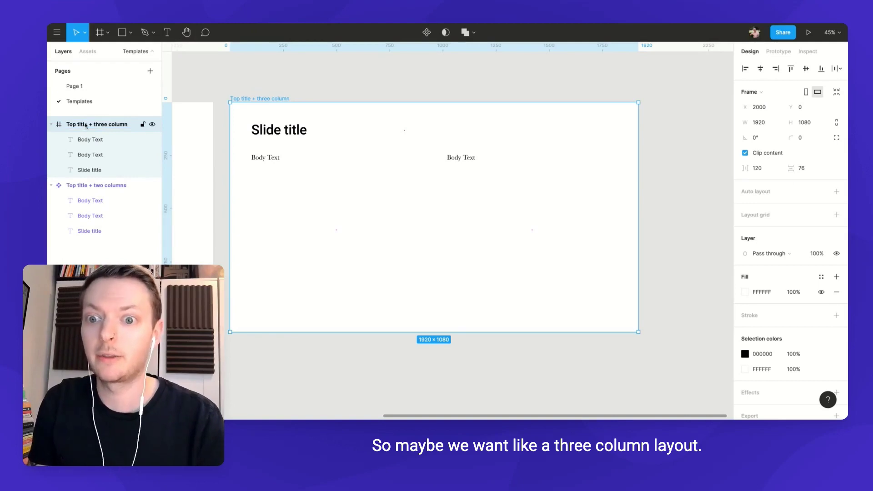
{"action": "left_click", "coordinate": [426, 32]}
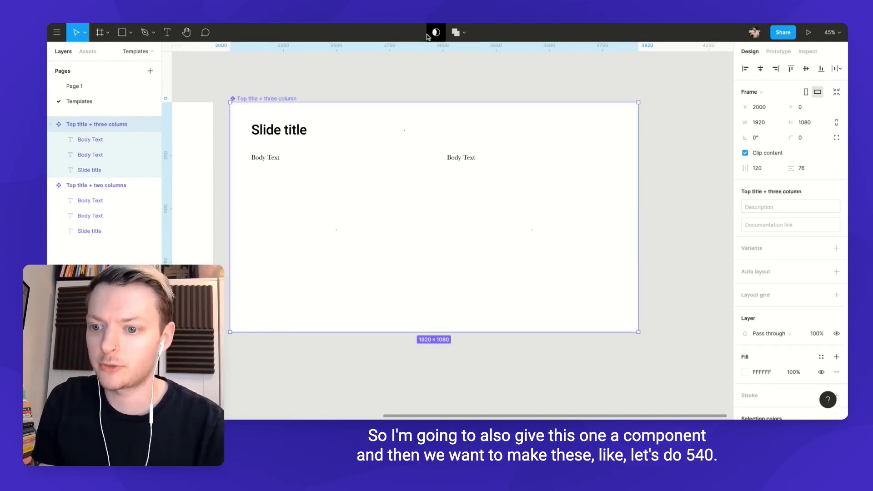
- Set the first body text box's width to 540 in the three-column template
{"action": "left_click", "coordinate": [264, 159]}
{"action": "left_click", "coordinate": [771, 108]}
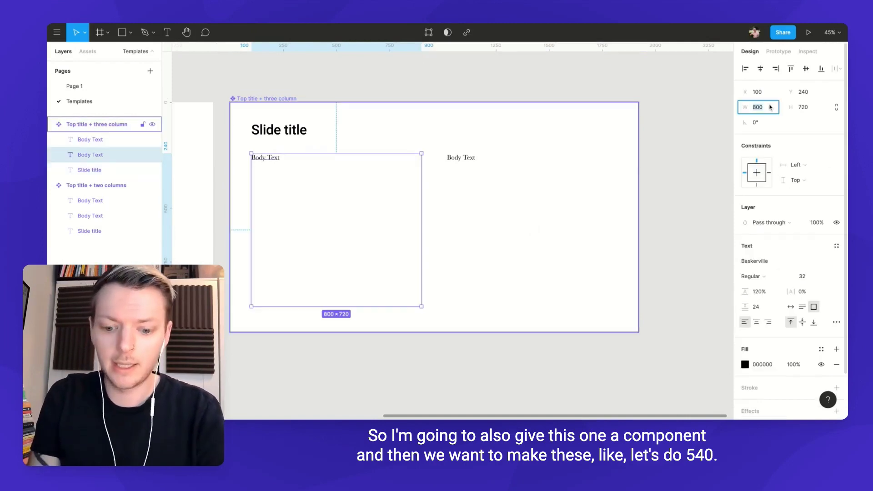
{"action": "type", "text": "540"}
{"action": "key", "text": "Return"}
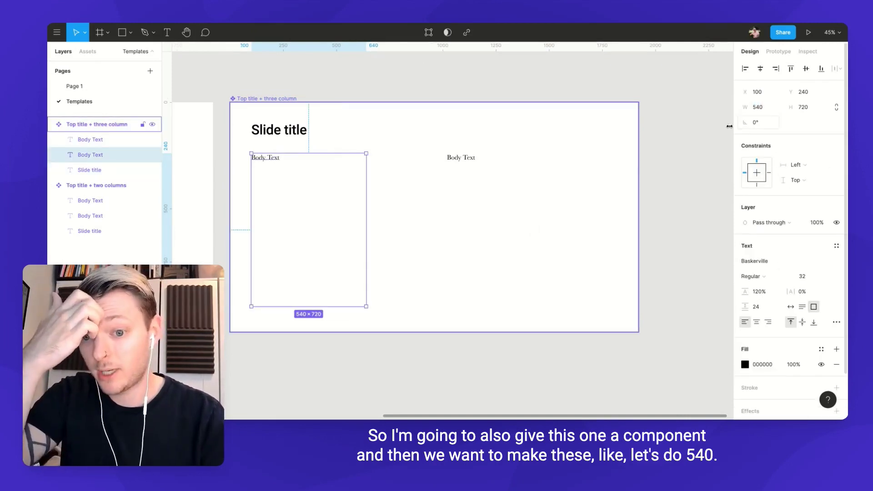
- Set the second body text box's width to 540 and move it to X 690, Y 240
{"action": "left_click", "coordinate": [483, 159]}
{"action": "left_click", "coordinate": [767, 113]}
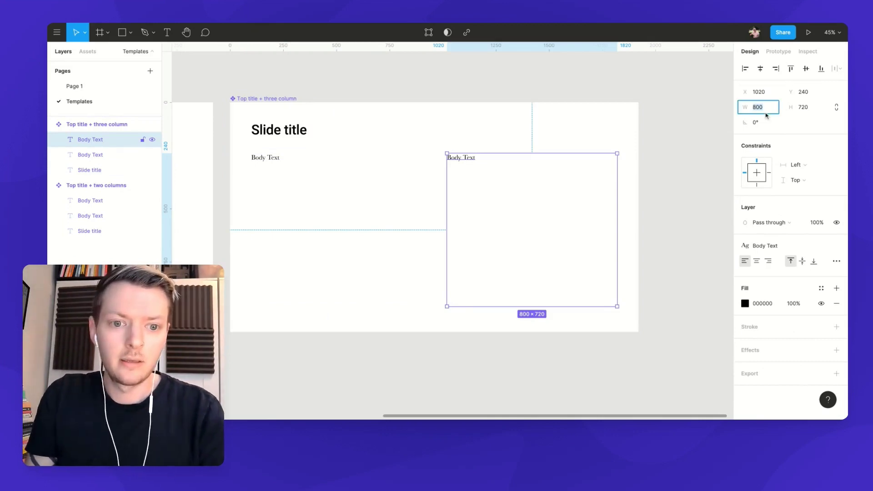
{"action": "type", "text": "540"}
{"action": "key", "text": "Return"}
{"action": "left_click_drag", "start_coordinate": [470, 158], "coordinate": [399, 157]}
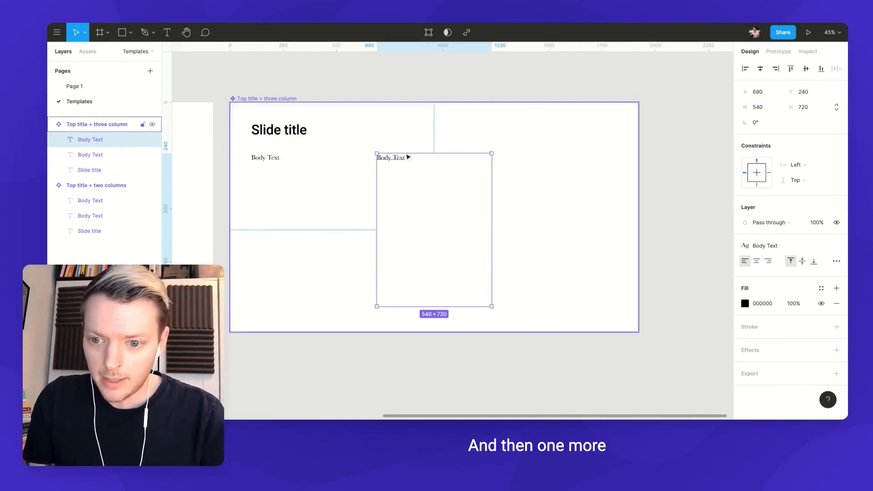
- Duplicate the middle body text box as a third column at X 1280, Y 240
{"action": "key", "text": "ctrl+d"}
{"action": "key", "text": "shift+Right"}
{"action": "key", "text": "shift+Right"}
{"action": "key", "text": "shift+Right"}
{"action": "key", "text": "shift+Right"}
{"action": "key", "text": "shift+Right"}
{"action": "key", "text": "shift+Right"}
{"action": "key", "text": "shift+Right"}
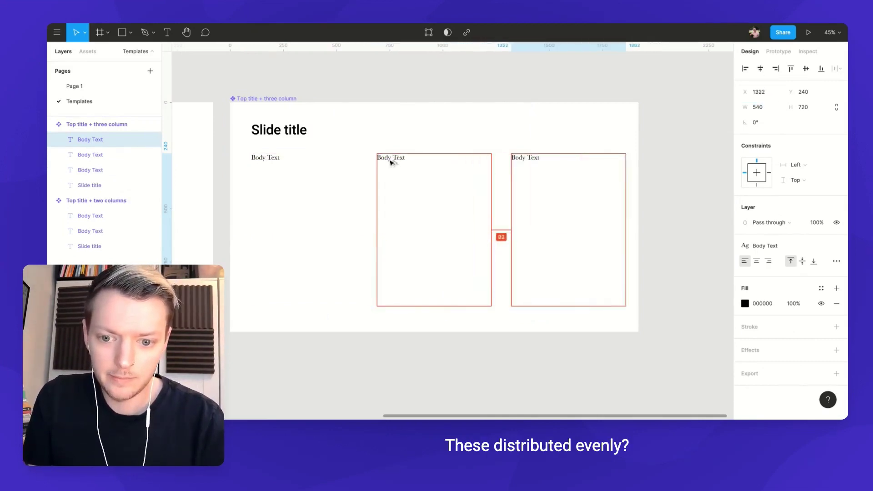
{"action": "left_click_drag", "start_coordinate": [600, 176], "coordinate": [635, 196]}
{"action": "key", "text": "Right"}
{"action": "key", "text": "Right"}
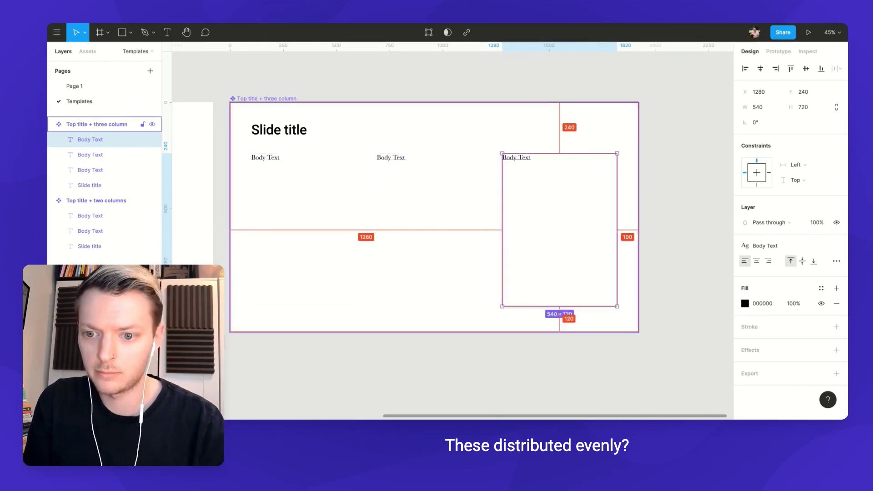
- Check the horizontal spacing between the three body text boxes in the three-column template
{"action": "left_click", "coordinate": [391, 160], "text": "shift"}
{"action": "left_click", "coordinate": [262, 160], "text": "shift"}
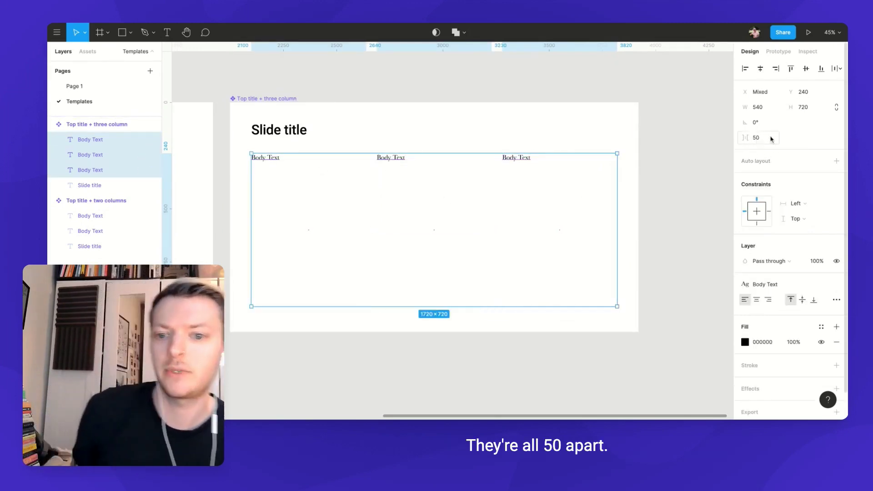
{"action": "mouse_move", "coordinate": [574, 229]}
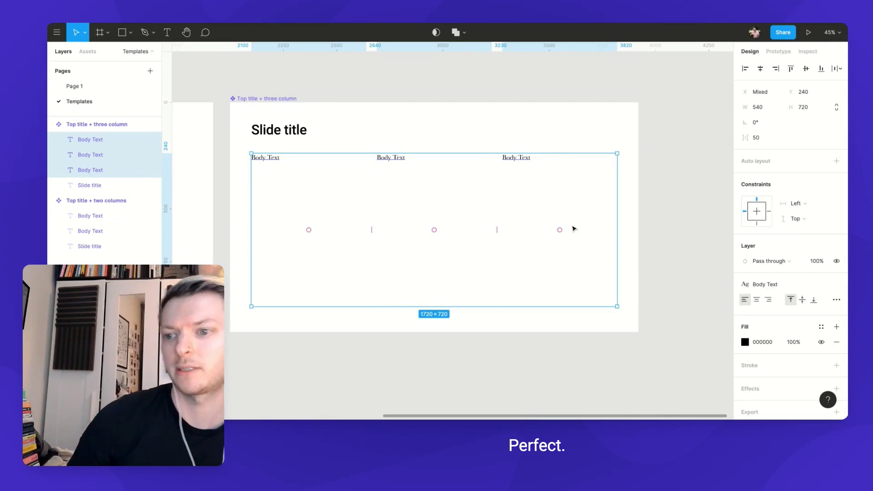
{"action": "left_click", "coordinate": [475, 85]}
- Duplicate the three-column template directly below the original, at X 2000, Y 1180
{"action": "scroll", "coordinate": [473, 86], "scroll_direction": "down", "scroll_amount": 3}
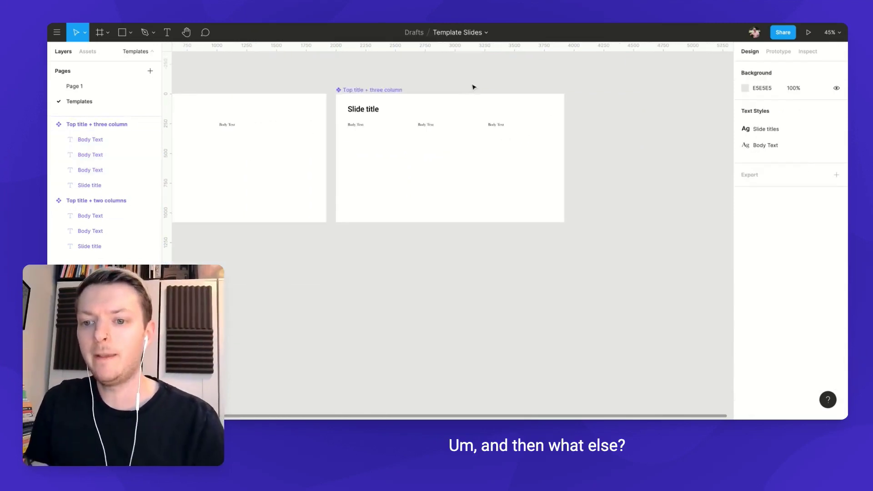
{"action": "left_click", "coordinate": [372, 91]}
{"action": "scroll", "coordinate": [372, 93], "scroll_direction": "left", "scroll_amount": 3}
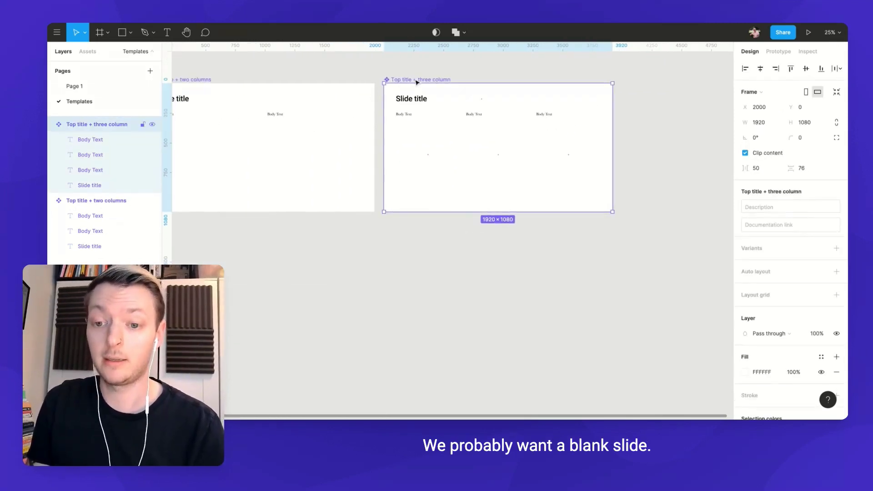
{"action": "left_click_drag", "start_coordinate": [416, 82], "coordinate": [416, 224]}
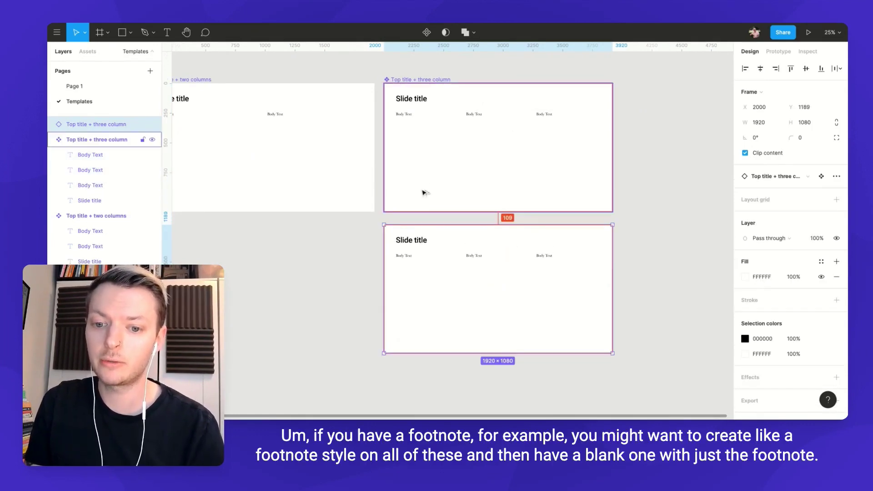
{"action": "key", "text": "Up"}
{"action": "key", "text": "Up"}
{"action": "key", "text": "Up"}
{"action": "key", "text": "Up"}
{"action": "key", "text": "Up"}
{"action": "key", "text": "Up"}
{"action": "key", "text": "Up"}
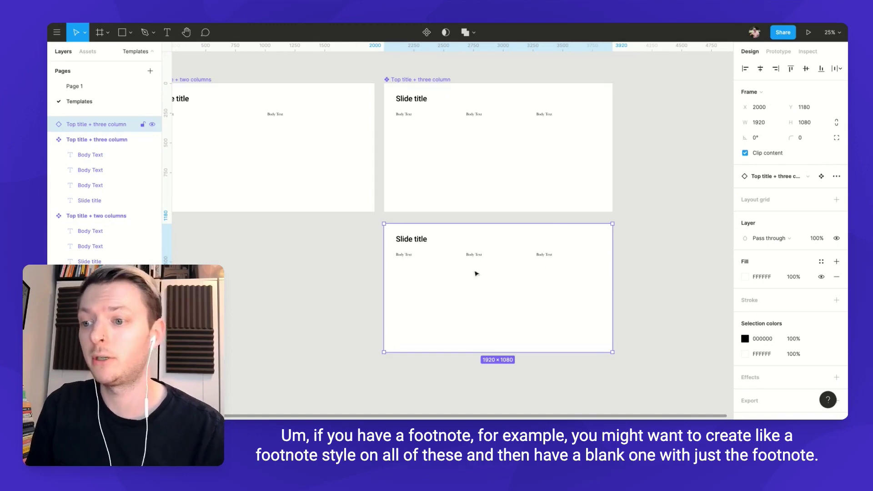
- Detach the duplicated three-column instance from its component and rename the frame "Top title only"
{"action": "right_click", "coordinate": [88, 124]}
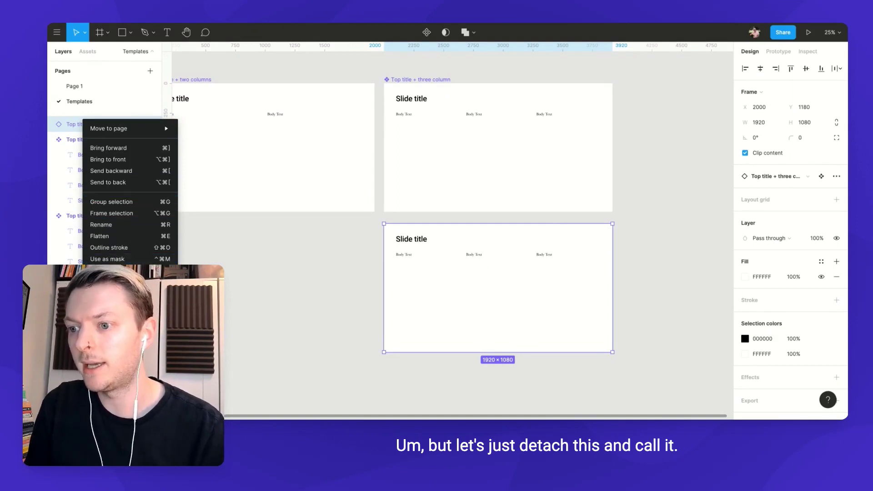
{"action": "left_click", "coordinate": [109, 278]}
{"action": "double_click", "coordinate": [103, 125]}
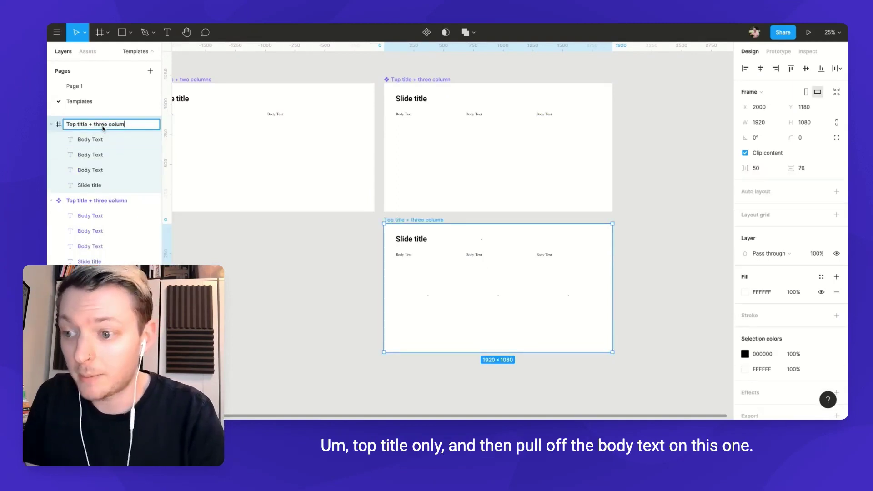
{"action": "key", "text": "BackSpace"}
{"action": "key", "text": "BackSpace"}
{"action": "key", "text": "BackSpace"}
{"action": "key", "text": "BackSpace"}
{"action": "key", "text": "BackSpace"}
{"action": "key", "text": "BackSpace"}
{"action": "key", "text": "BackSpace"}
{"action": "key", "text": "BackSpace"}
{"action": "key", "text": "BackSpace"}
{"action": "key", "text": "BackSpace"}
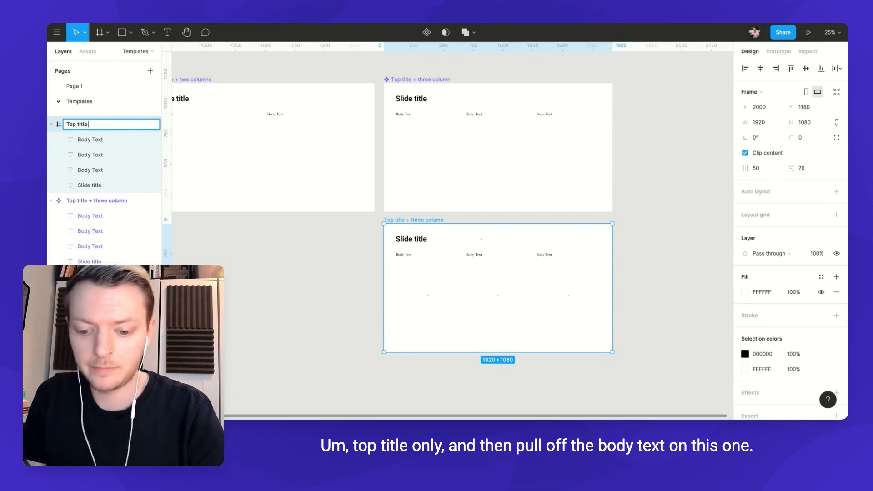
{"action": "type", "text": "only"}
{"action": "key", "text": "Return"}
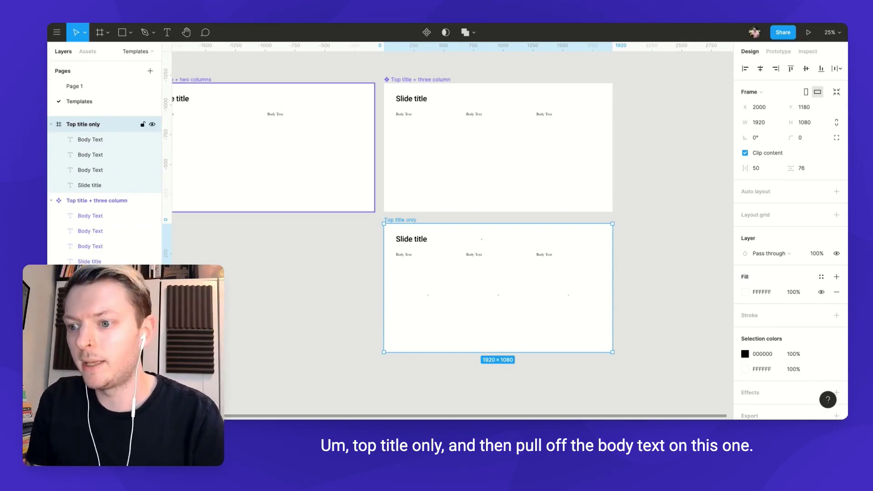
- Delete the three body text boxes from the "Top title only" frame and turn the frame into a component
{"action": "left_click", "coordinate": [90, 139]}
{"action": "left_click", "coordinate": [96, 179], "text": "shift"}
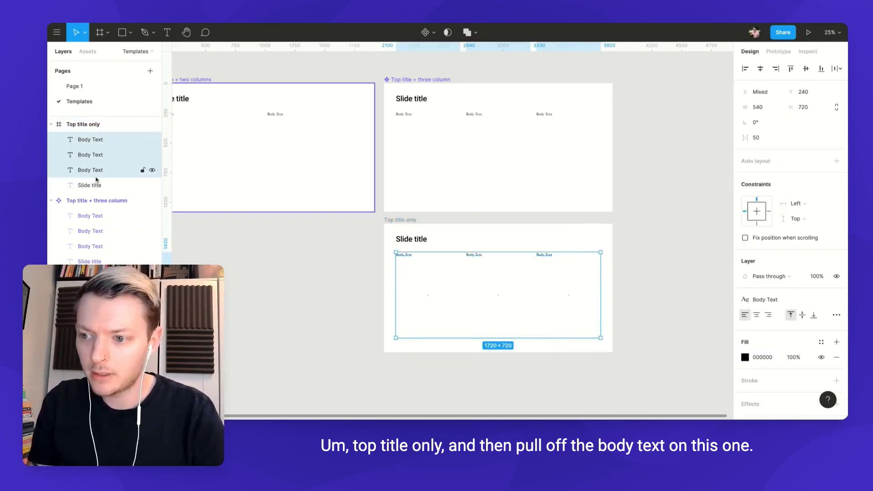
{"action": "key", "text": "Delete"}
{"action": "left_click", "coordinate": [80, 124]}
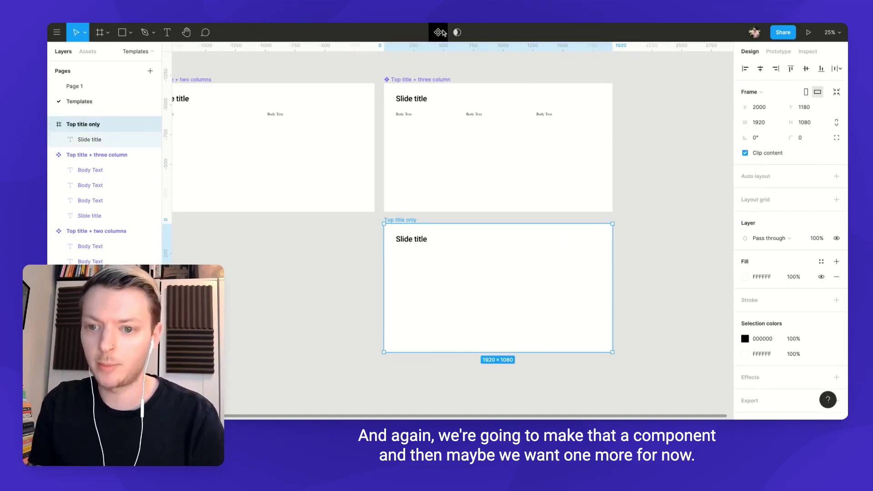
{"action": "left_click", "coordinate": [441, 32]}
{"action": "left_click", "coordinate": [52, 124]}
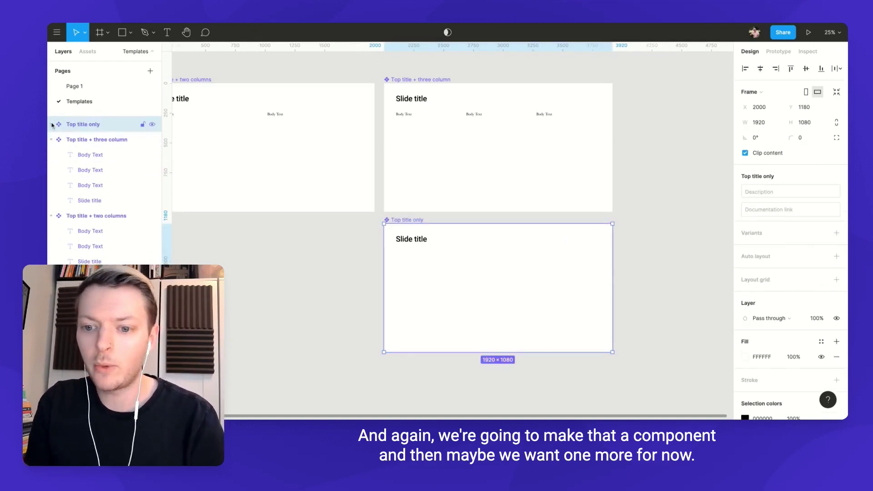
- Duplicate the "Top title only" template below the two-column template, at X 0, Y 1180
{"action": "scroll", "coordinate": [451, 290], "scroll_direction": "left", "scroll_amount": 3}
{"action": "scroll", "coordinate": [450, 291], "scroll_direction": "left", "scroll_amount": 1}
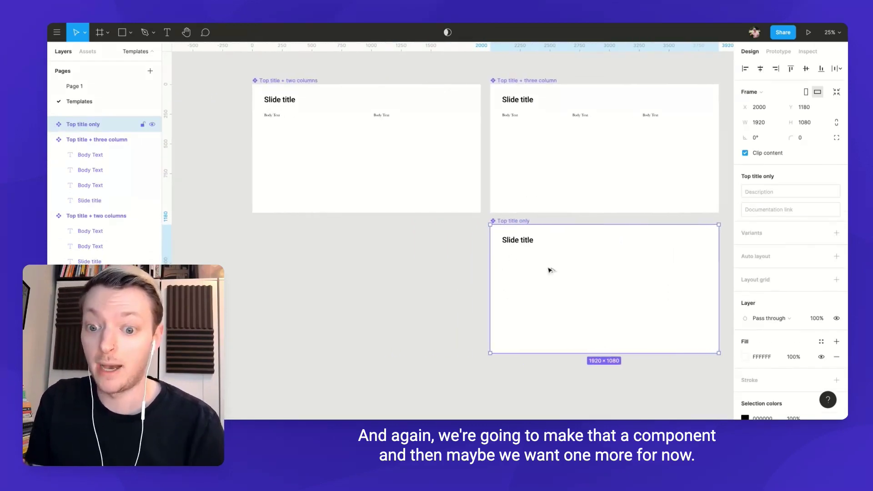
{"action": "left_click_drag", "start_coordinate": [550, 271], "coordinate": [313, 271]}
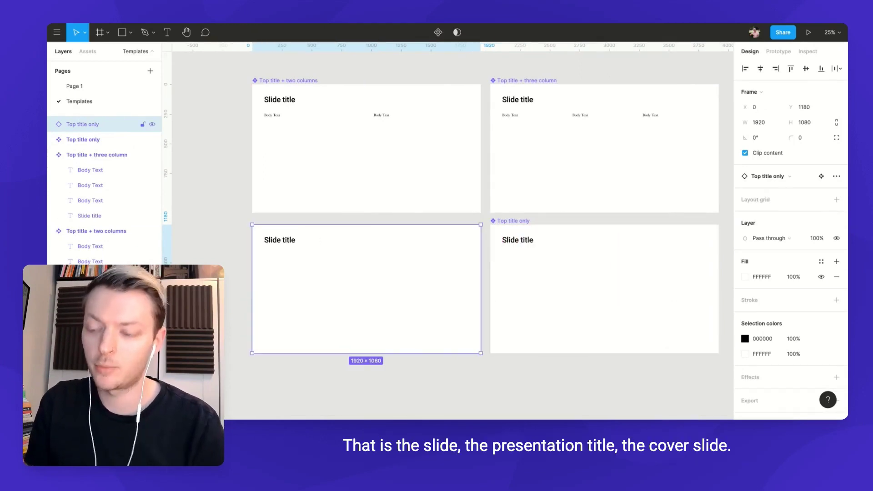
- Detach the duplicated "Top title only" instance from its component and rename the frame "Cover Slide"
{"action": "right_click", "coordinate": [95, 126]}
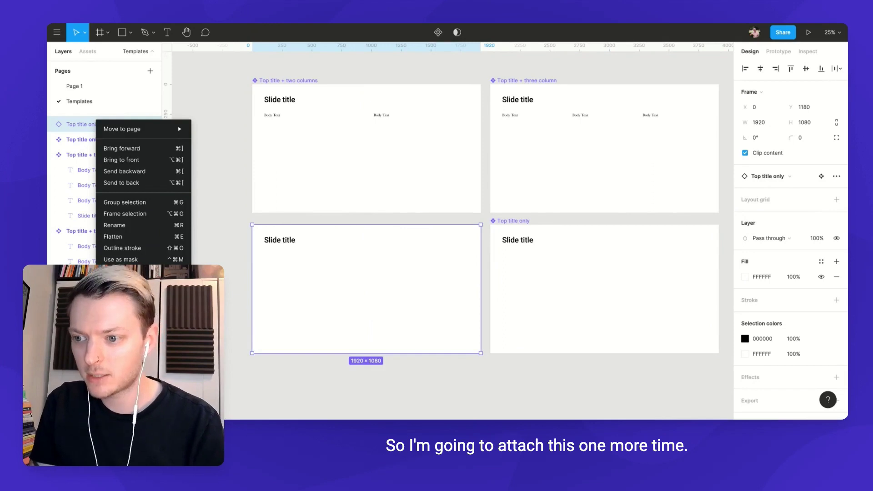
{"action": "left_click", "coordinate": [128, 313]}
{"action": "double_click", "coordinate": [86, 125]}
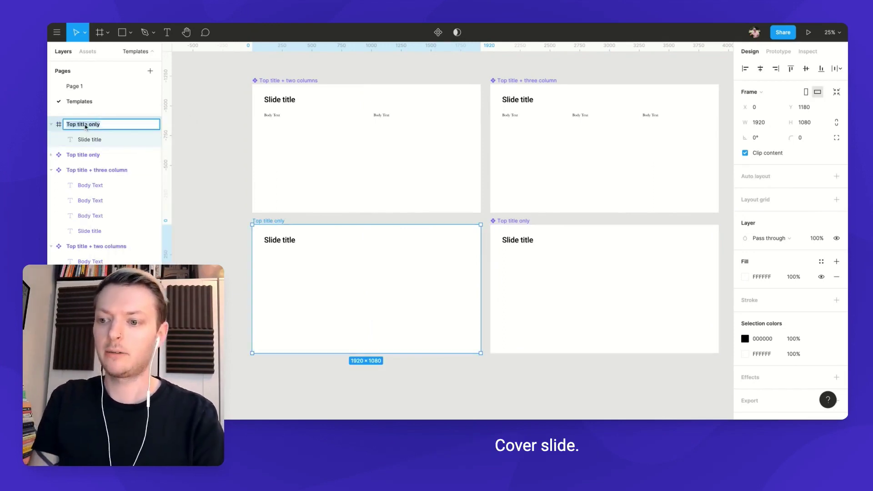
{"action": "type", "text": "Cover Slide"}
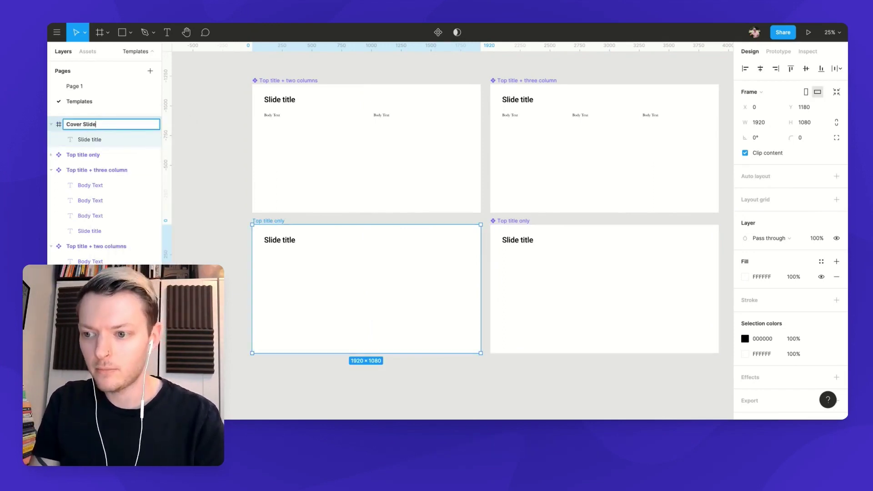
{"action": "key", "text": "Return"}
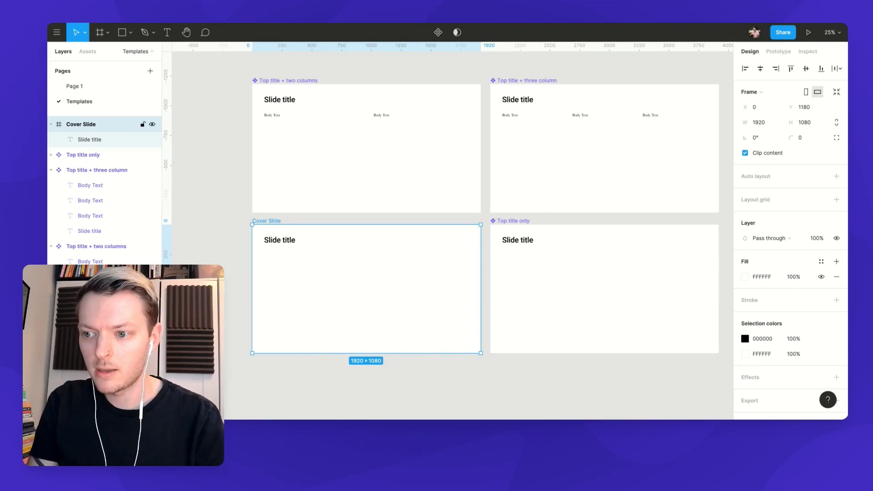
- Detach the text style from the Cover Slide's title and set its font size to 144
{"action": "left_click", "coordinate": [91, 140]}
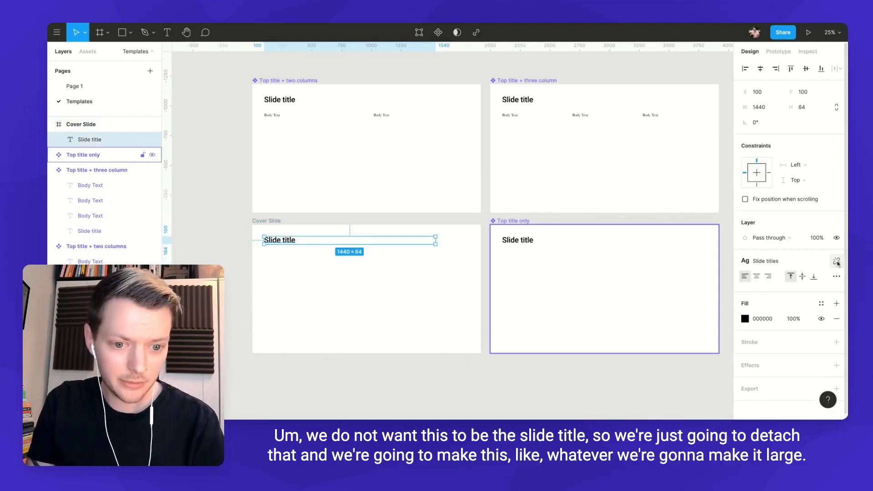
{"action": "left_click", "coordinate": [838, 262]}
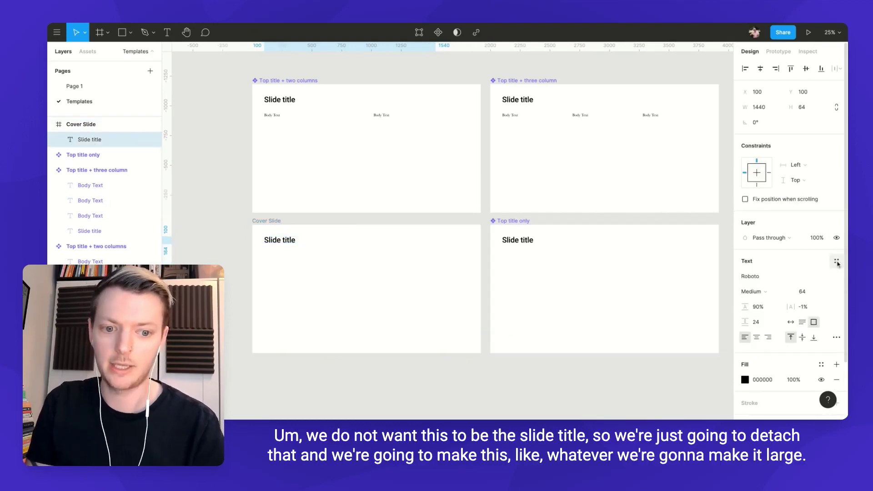
{"action": "left_click", "coordinate": [809, 293]}
{"action": "type", "text": "144"}
{"action": "key", "text": "Return"}
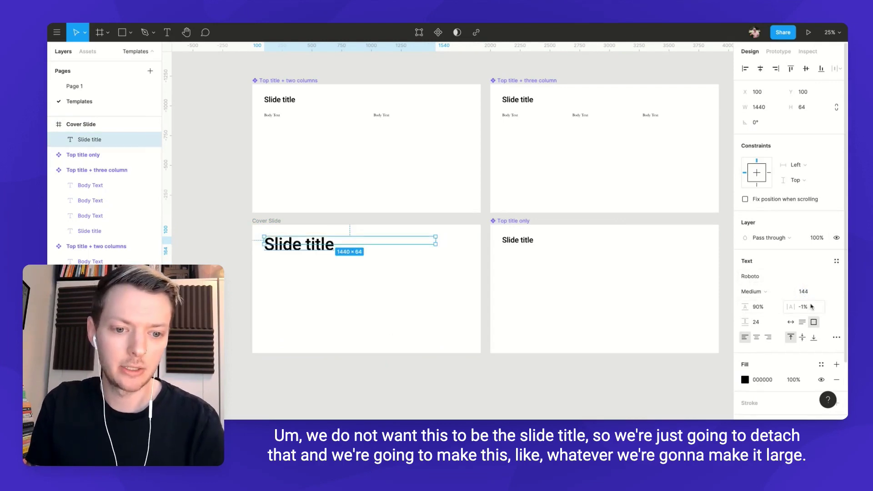
- Set the Cover Slide title box's height to 144 and align its text to the bottom of the box
{"action": "left_click", "coordinate": [805, 106]}
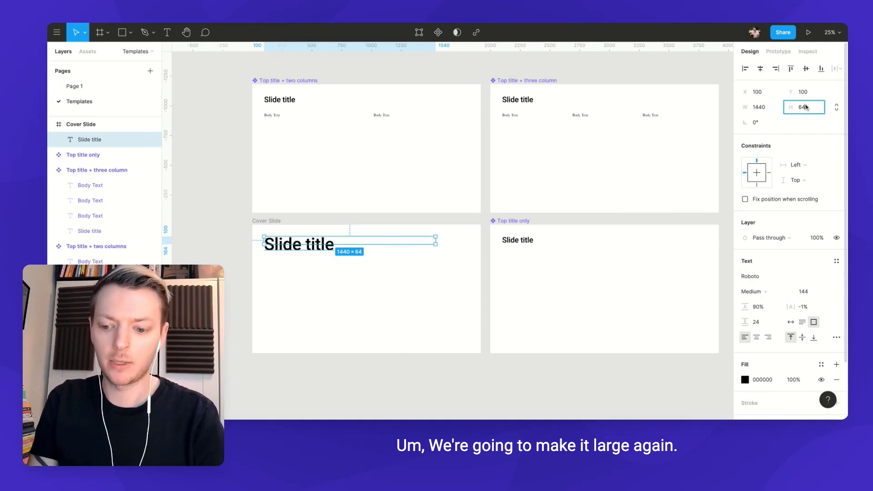
{"action": "type", "text": "144"}
{"action": "key", "text": "Return"}
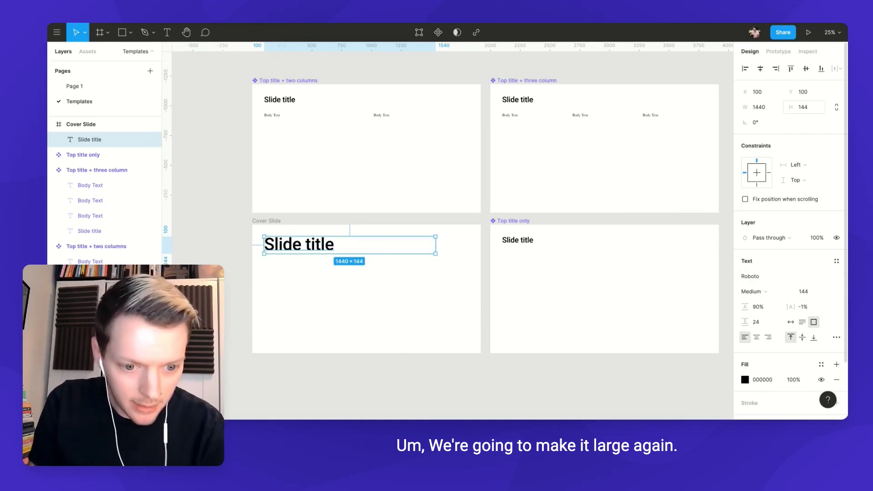
{"action": "left_click", "coordinate": [814, 338]}
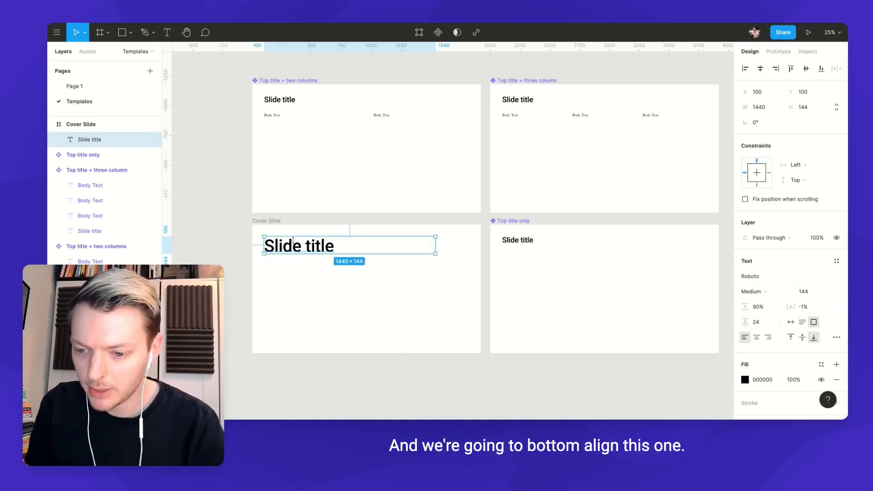
- Move the Cover Slide's title down to Y 412 and change its text to "Cover slide"
{"action": "left_click_drag", "start_coordinate": [302, 246], "coordinate": [302, 285]}
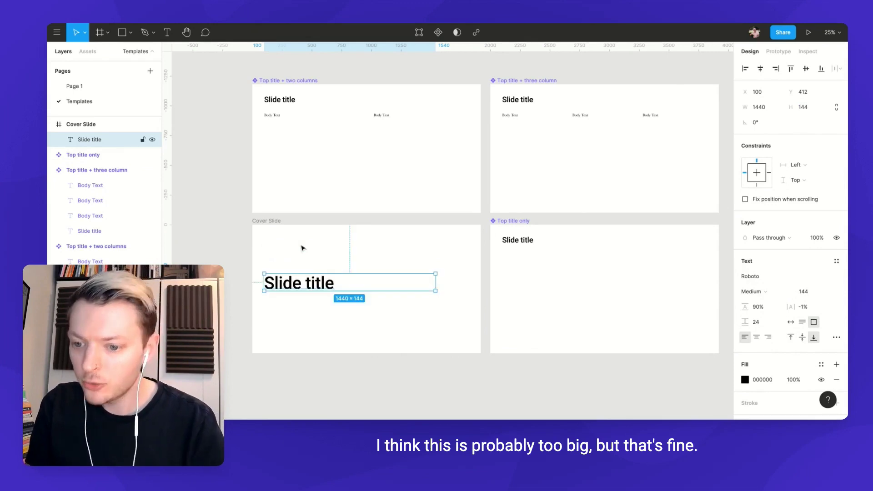
{"action": "key", "text": "Return"}
{"action": "type", "text": "Cover"}
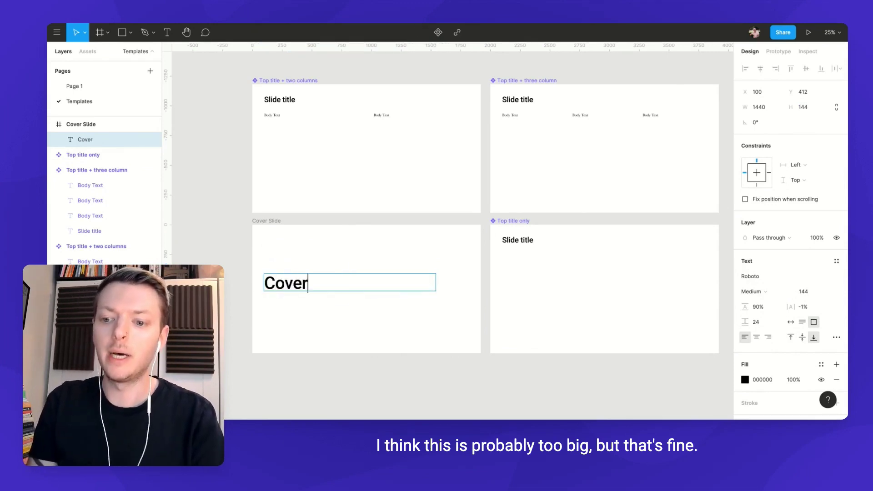
{"action": "type", "text": " slide"}
{"action": "key", "text": "Escape"}
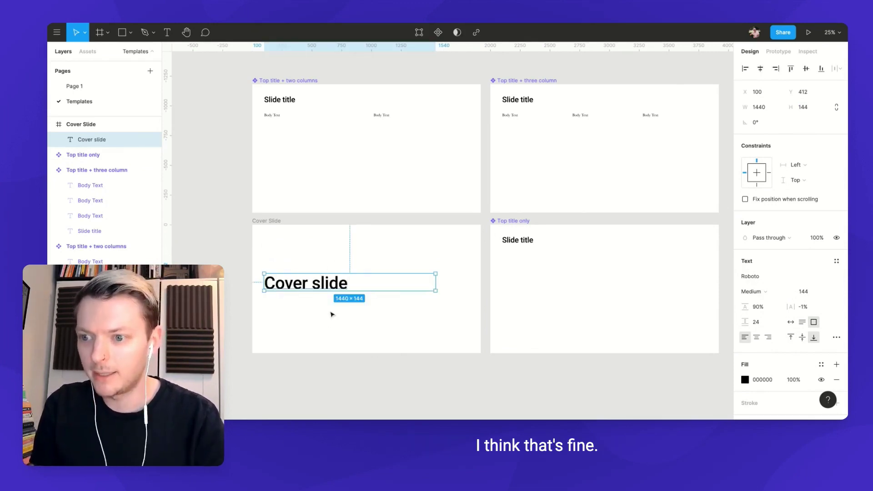
- Copy the slide title from the two-column template into the Cover Slide frame and place it below the cover title at Y 597
{"action": "left_click", "coordinate": [275, 103]}
{"action": "left_click", "coordinate": [275, 104]}
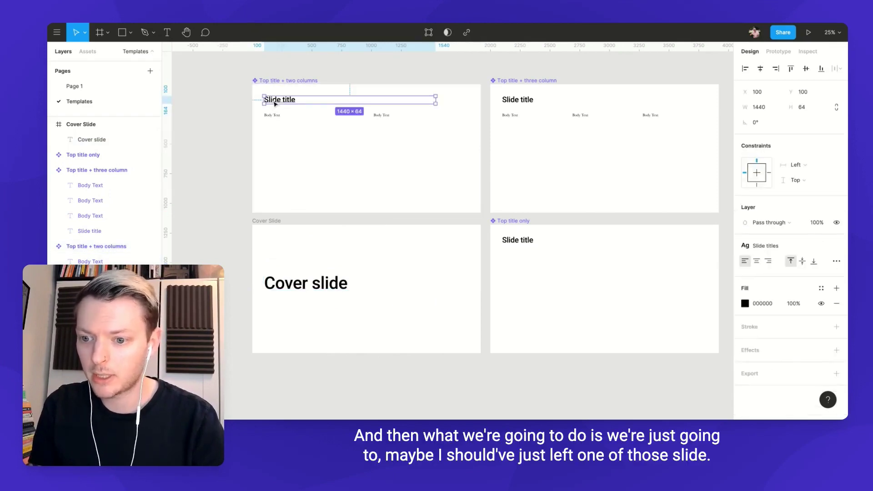
{"action": "key", "text": "ctrl+c"}
{"action": "left_click", "coordinate": [267, 221]}
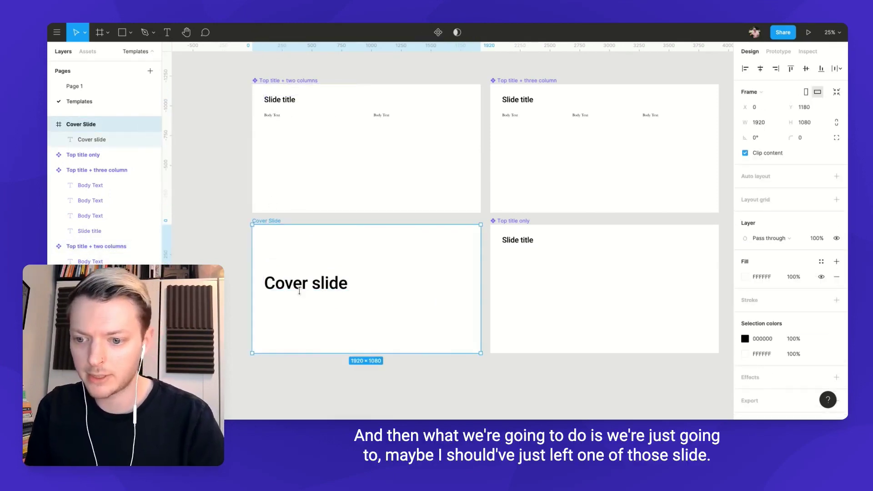
{"action": "key", "text": "ctrl+v"}
{"action": "key", "text": "shift+Down"}
{"action": "key", "text": "shift+Down"}
{"action": "key", "text": "shift+Down"}
{"action": "key", "text": "shift+Down"}
{"action": "key", "text": "shift+Down"}
{"action": "key", "text": "shift+Down"}
{"action": "key", "text": "shift+Down"}
{"action": "key", "text": "shift+Down"}
{"action": "key", "text": "shift+Down"}
{"action": "key", "text": "shift+Down"}
{"action": "key", "text": "shift+Down"}
{"action": "key", "text": "shift+Down"}
{"action": "key", "text": "shift+Down"}
{"action": "key", "text": "shift+Down"}
{"action": "key", "text": "shift+Down"}
{"action": "key", "text": "shift+Down"}
{"action": "key", "text": "shift+Down"}
{"action": "key", "text": "shift+Down"}
{"action": "key", "text": "shift+Down"}
{"action": "key", "text": "shift+Down"}
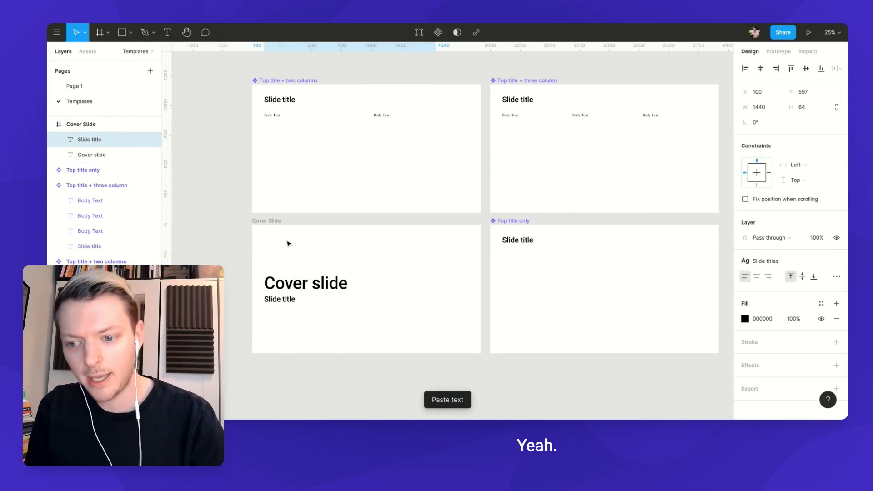
- Change the pasted title's text to "Subtitle" and turn the Cover Slide frame into a component
{"action": "type", "text": "Sub"}
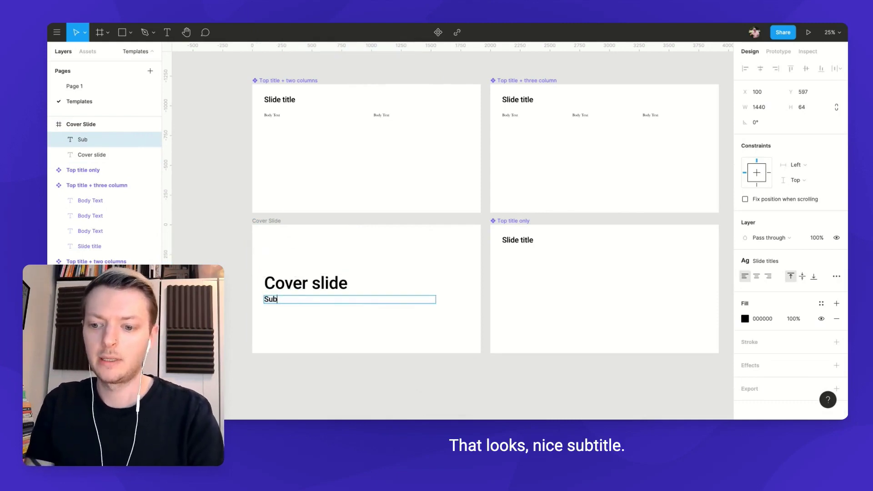
{"action": "type", "text": "title"}
{"action": "key", "text": "Escape"}
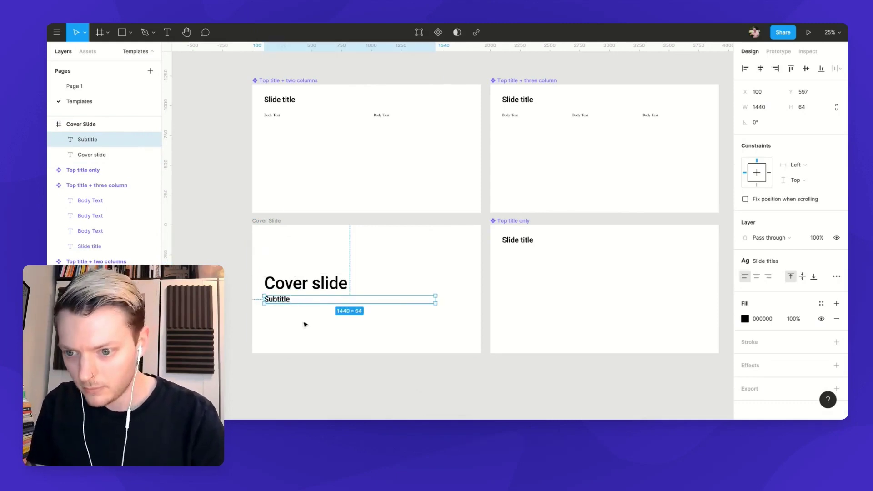
{"action": "left_click", "coordinate": [79, 128]}
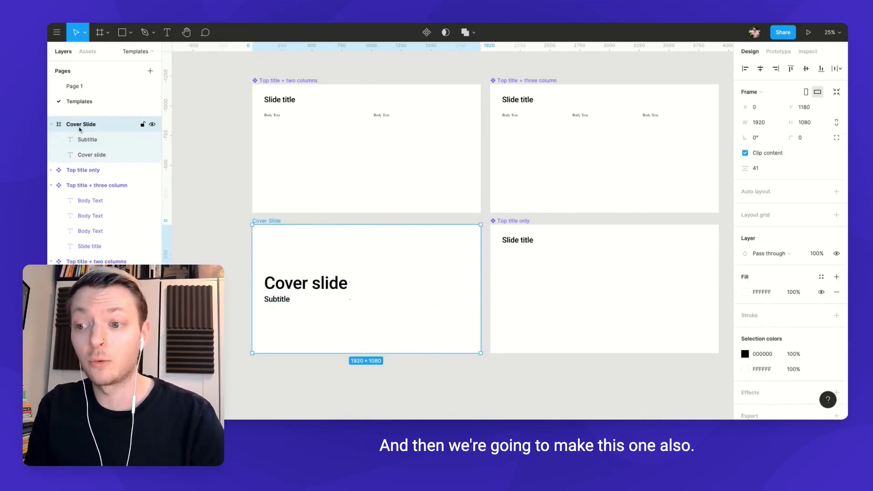
{"action": "left_click", "coordinate": [426, 32]}
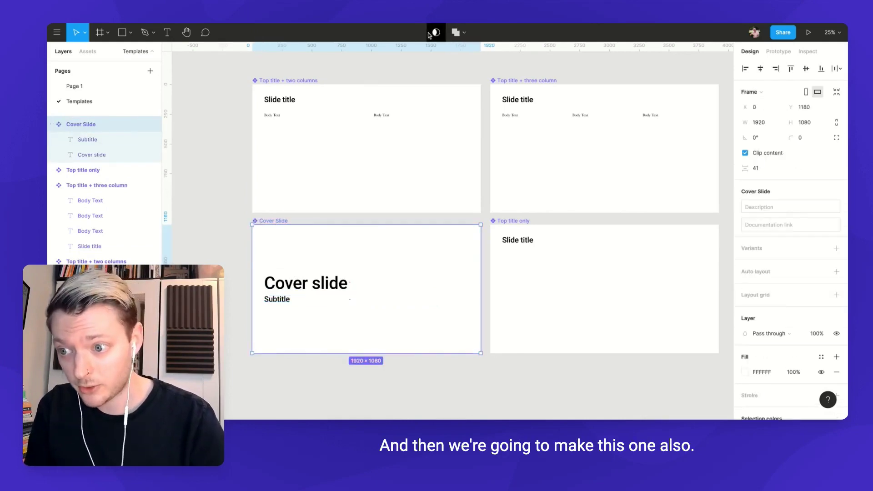
- Collapse the expanded Cover Slide, three-column and two-column components so only their top-level layer names are listed
{"action": "left_click", "coordinate": [50, 124]}
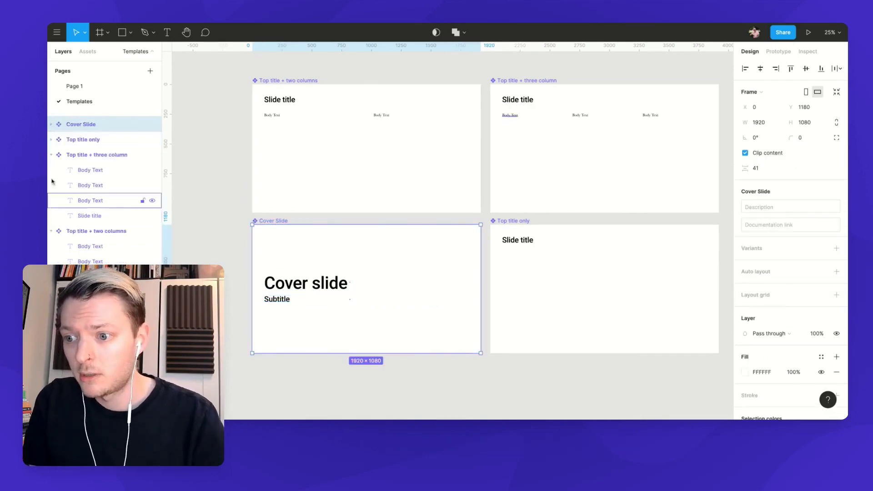
{"action": "left_click", "coordinate": [51, 154]}
{"action": "left_click", "coordinate": [51, 169]}
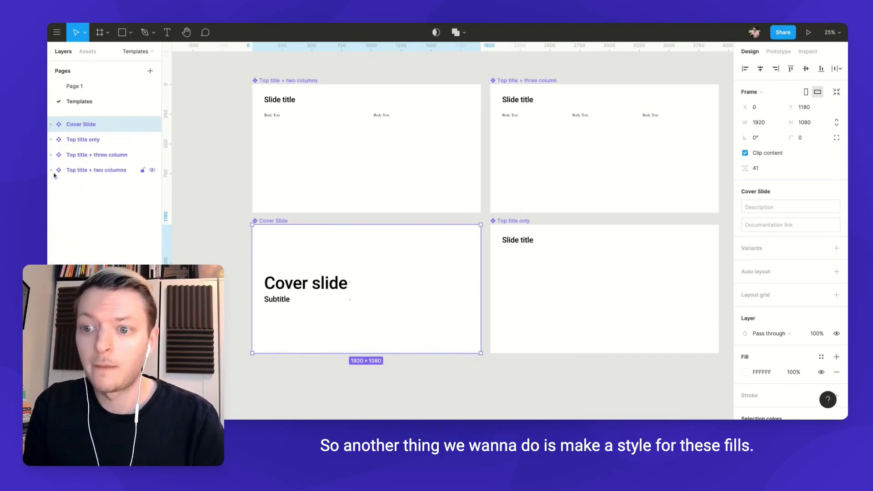
- Create a color style named "Slide background" from the white fill of the Top title + two columns component
{"action": "left_click", "coordinate": [283, 86]}
{"action": "scroll", "coordinate": [773, 319], "scroll_direction": "down", "scroll_amount": 2}
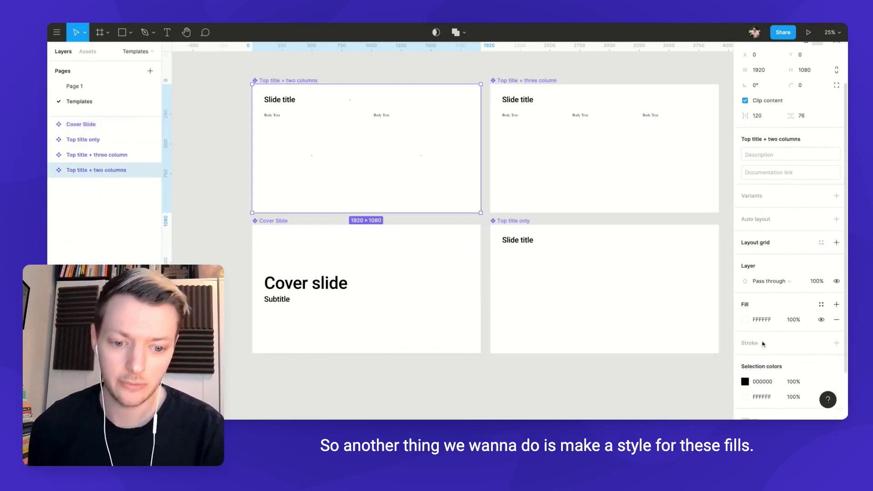
{"action": "left_click", "coordinate": [821, 304]}
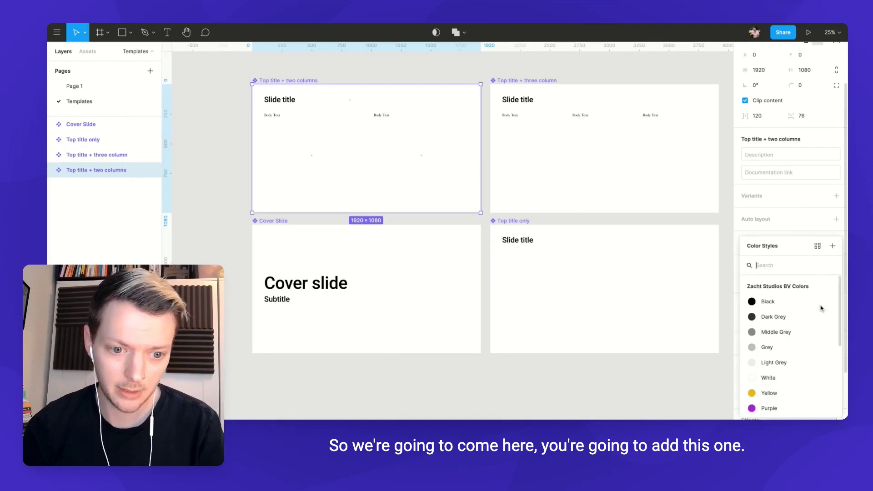
{"action": "left_click", "coordinate": [833, 246]}
{"action": "type", "text": "Sl"}
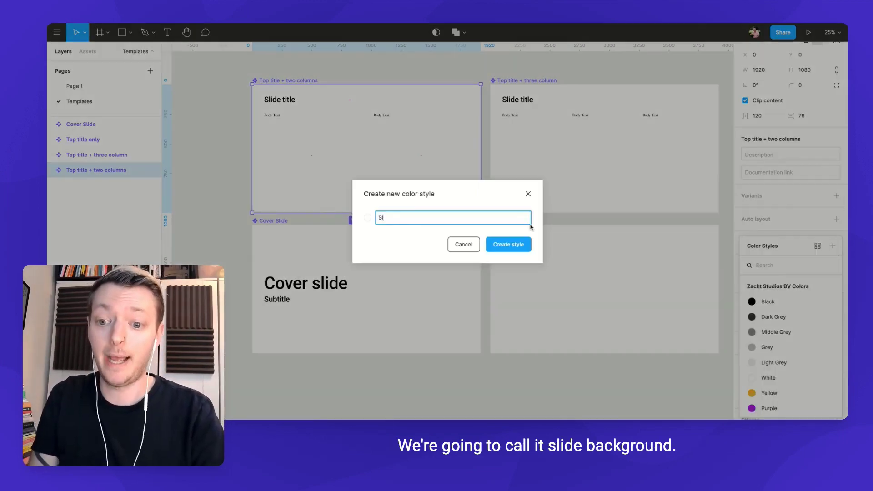
{"action": "type", "text": "ide background"}
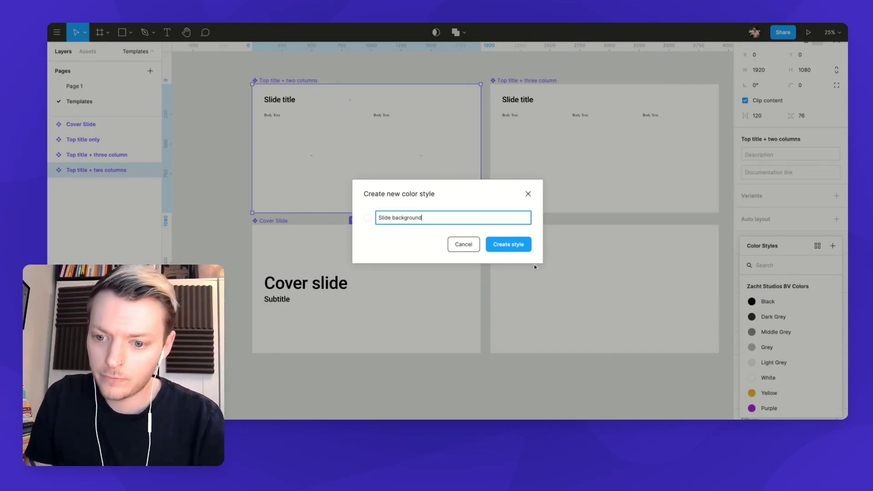
{"action": "left_click", "coordinate": [514, 245]}
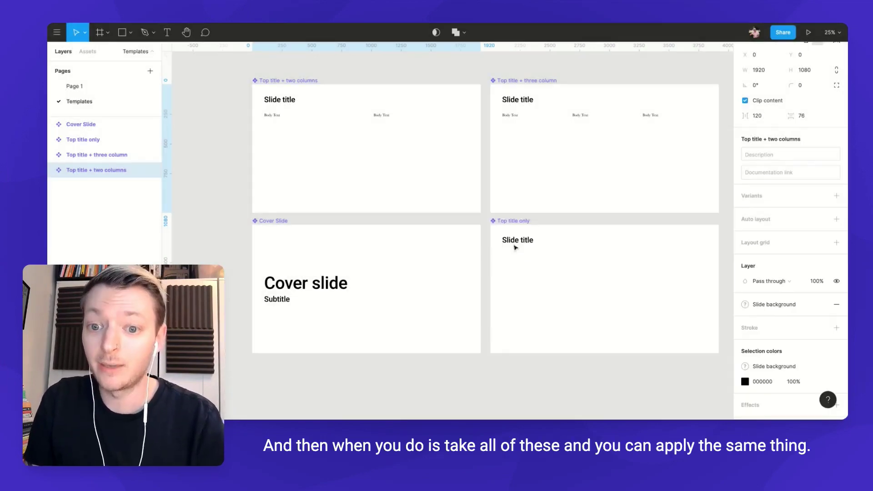
- Apply the Slide background color style to the fills of the three-column, Top title only and Cover Slide components together
{"action": "left_click", "coordinate": [511, 81]}
{"action": "left_click", "coordinate": [501, 220], "text": "shift"}
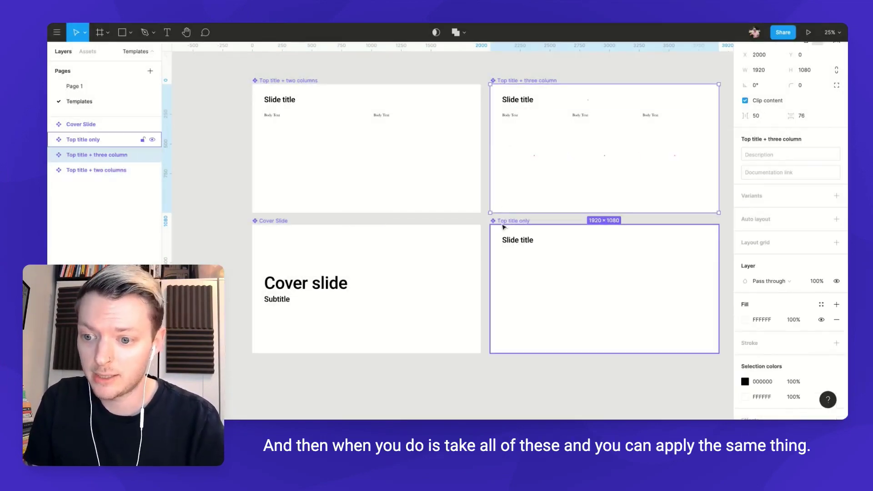
{"action": "left_click", "coordinate": [289, 213], "text": "shift"}
{"action": "left_click", "coordinate": [279, 222], "text": "shift"}
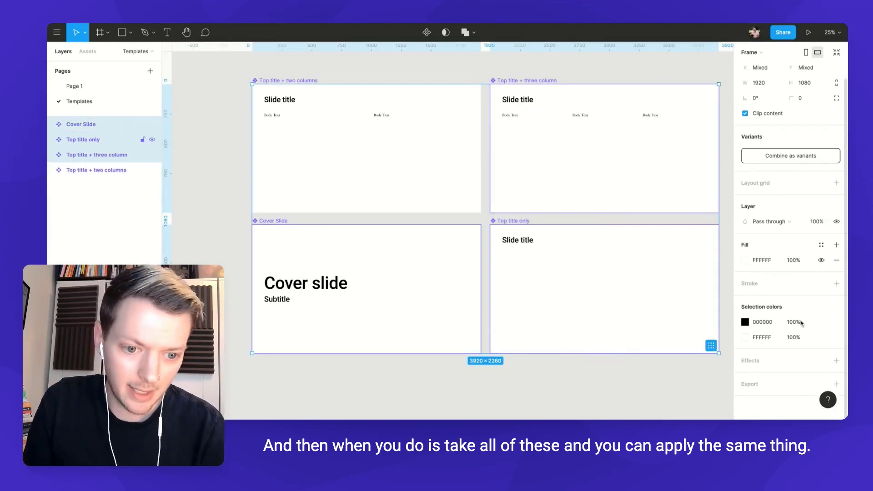
{"action": "left_click", "coordinate": [822, 245]}
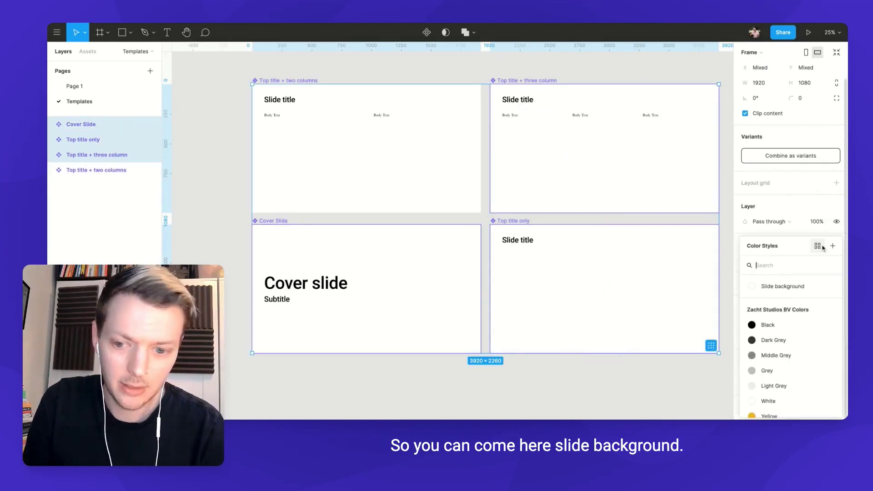
{"action": "left_click", "coordinate": [773, 286]}
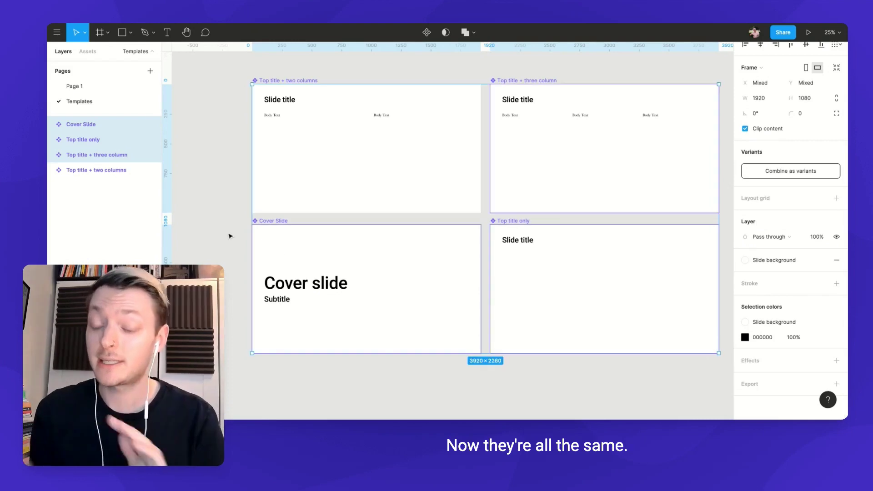
{"action": "left_click", "coordinate": [228, 234]}
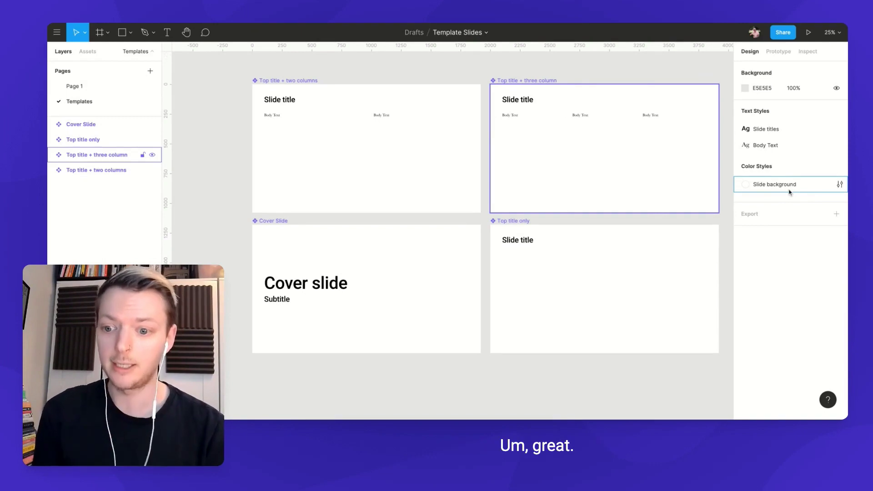
{"action": "left_click", "coordinate": [300, 257]}
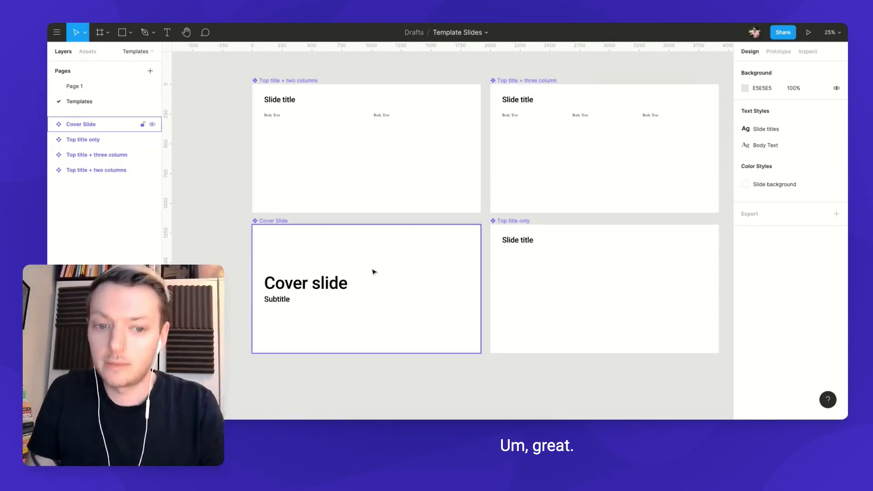
{"action": "left_click", "coordinate": [528, 279]}
{"action": "key", "text": "Escape"}
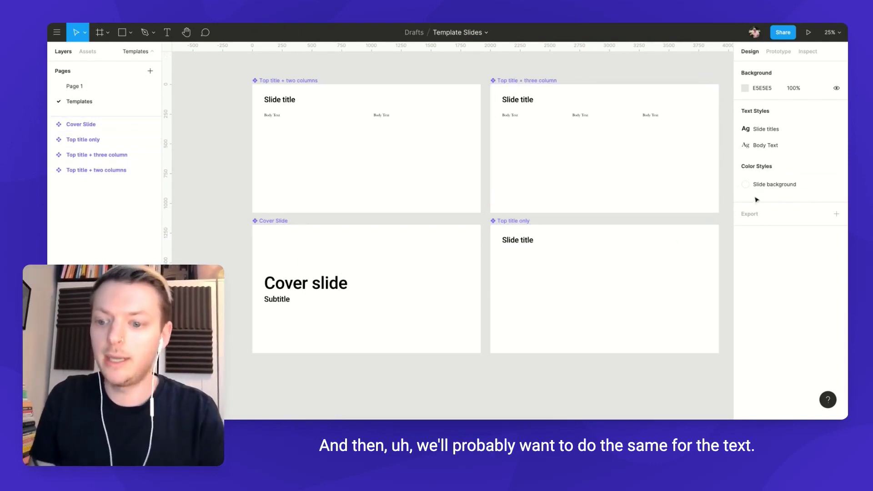
{"action": "left_click", "coordinate": [526, 242]}
{"action": "key", "text": "Escape"}
- Set the fill color of the Cover Slide component's large title text to hex 33
{"action": "left_click", "coordinate": [300, 257]}
{"action": "double_click", "coordinate": [305, 283]}
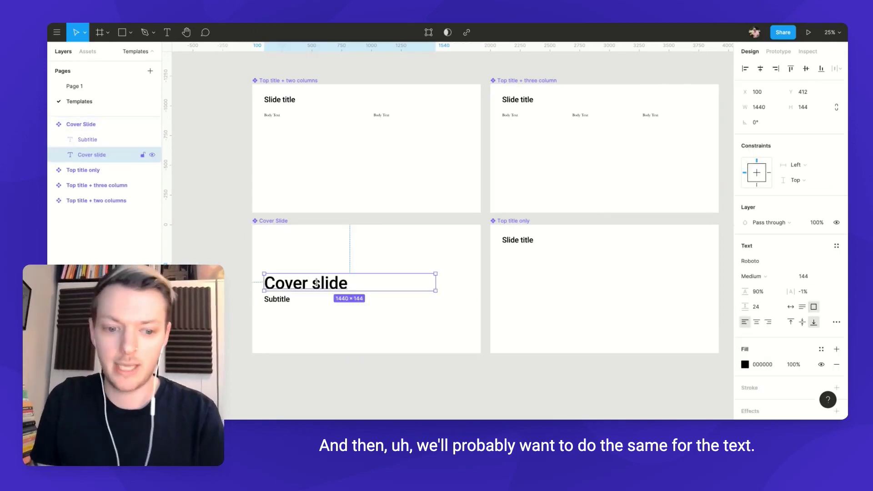
{"action": "left_click", "coordinate": [767, 365]}
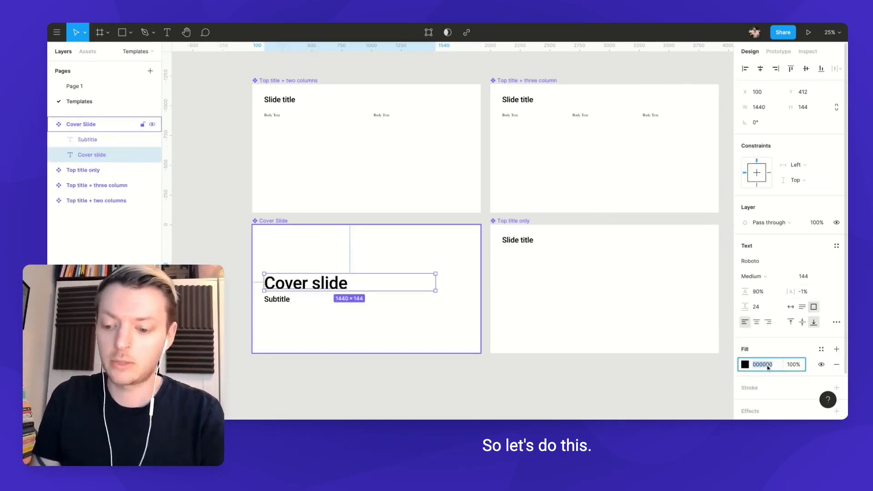
{"action": "type", "text": "33"}
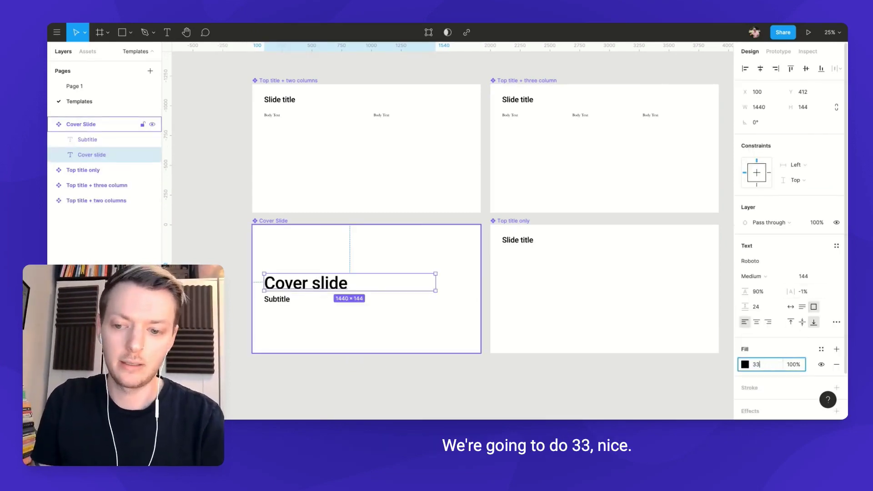
{"action": "key", "text": "Return"}
- Create a color style named "Text color" from the cover title's dark grey fill
{"action": "left_click", "coordinate": [821, 349]}
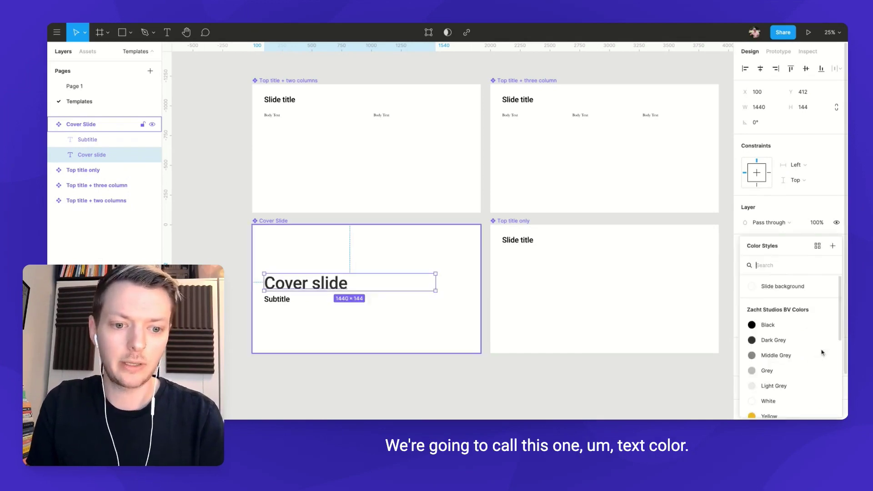
{"action": "left_click", "coordinate": [833, 246]}
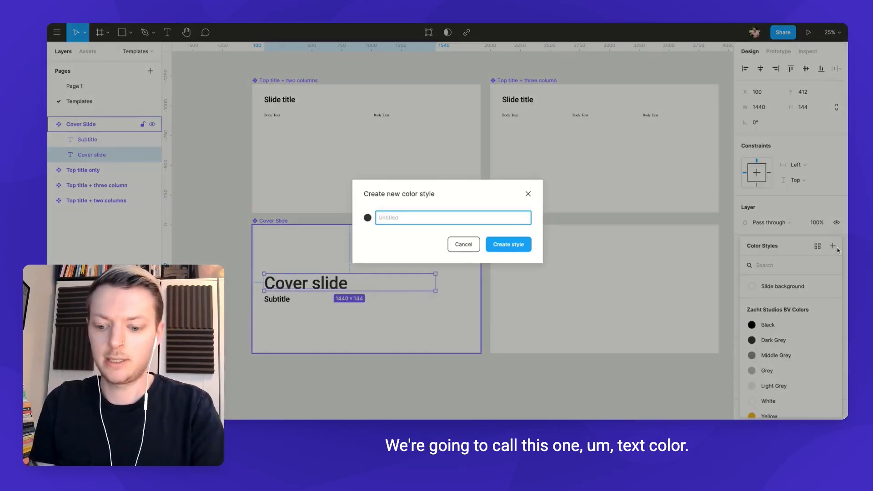
{"action": "type", "text": "Text color"}
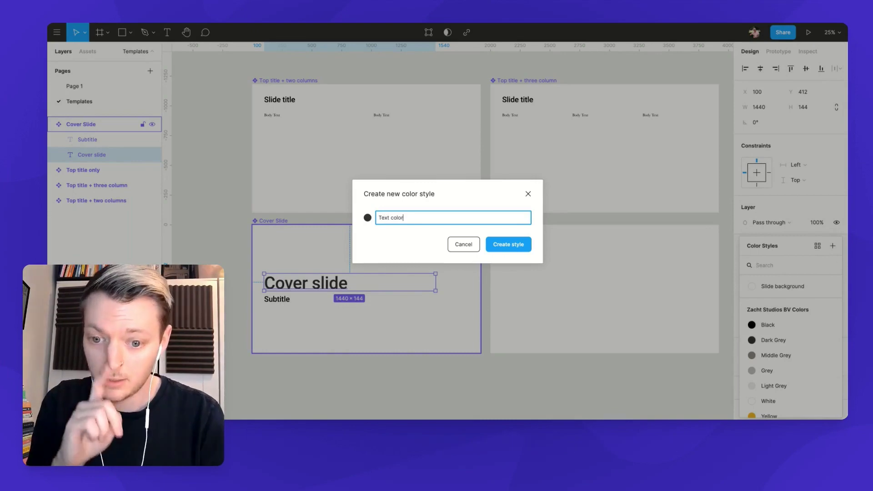
{"action": "left_click", "coordinate": [503, 248]}
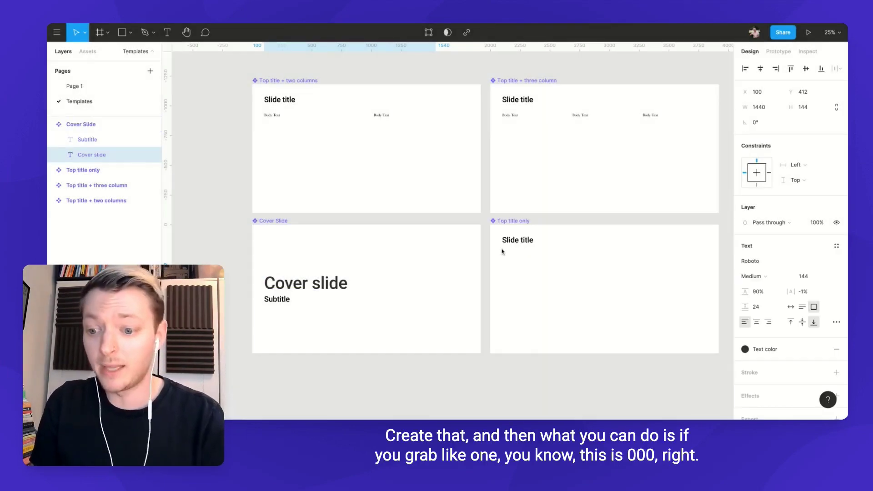
- Select all layers with the same fill as the Cover Slide's Subtitle and apply the Text color style to them
{"action": "left_click", "coordinate": [282, 300]}
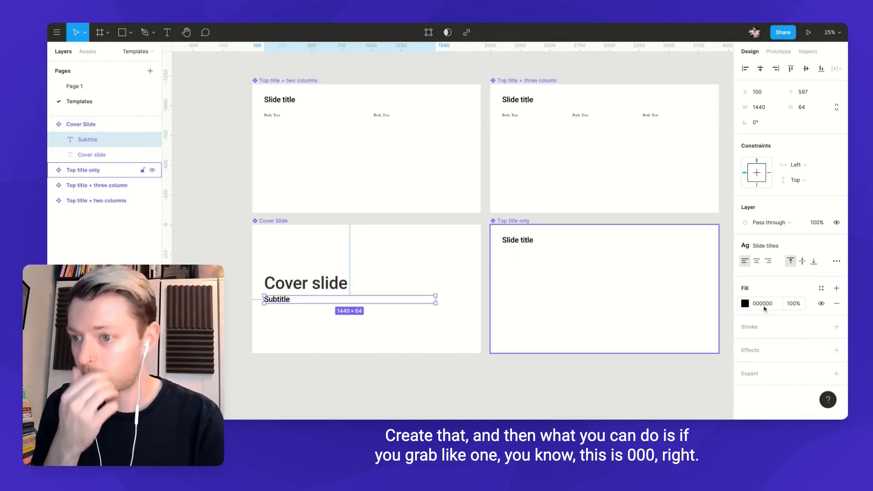
{"action": "left_click", "coordinate": [57, 32]}
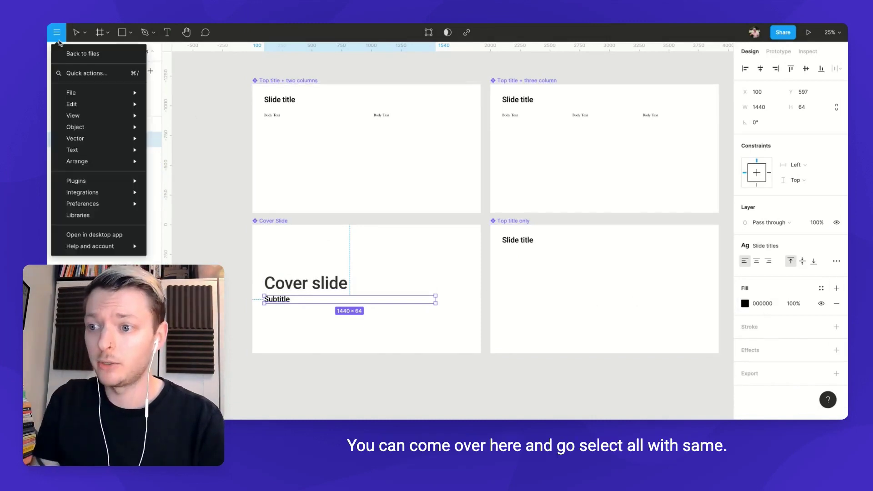
{"action": "left_click", "coordinate": [102, 75]}
{"action": "type", "text": "selec"}
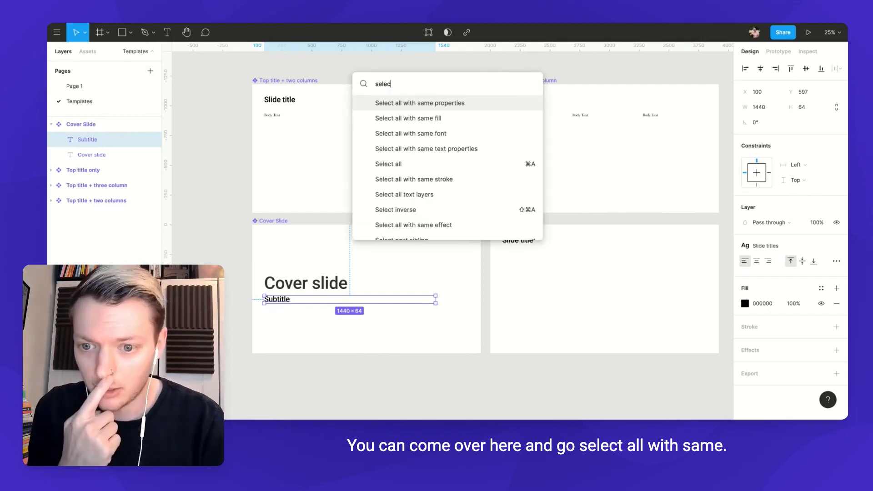
{"action": "left_click", "coordinate": [421, 119]}
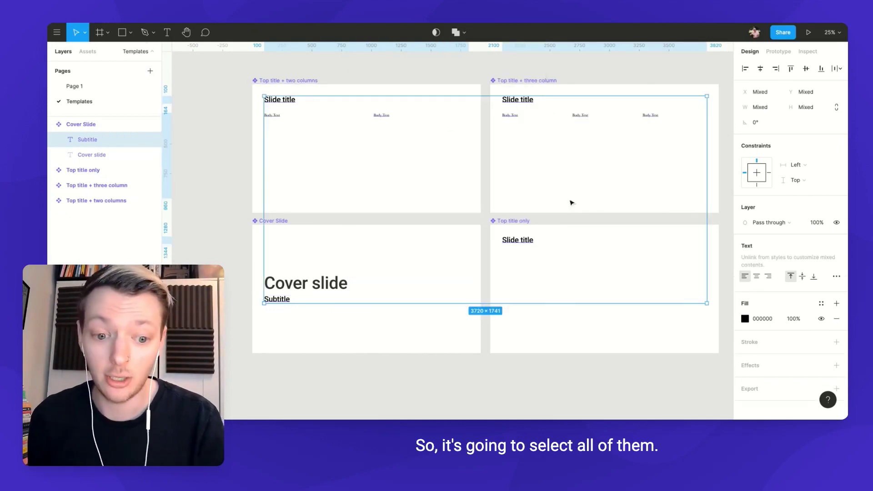
{"action": "left_click", "coordinate": [821, 304]}
{"action": "left_click", "coordinate": [775, 303]}
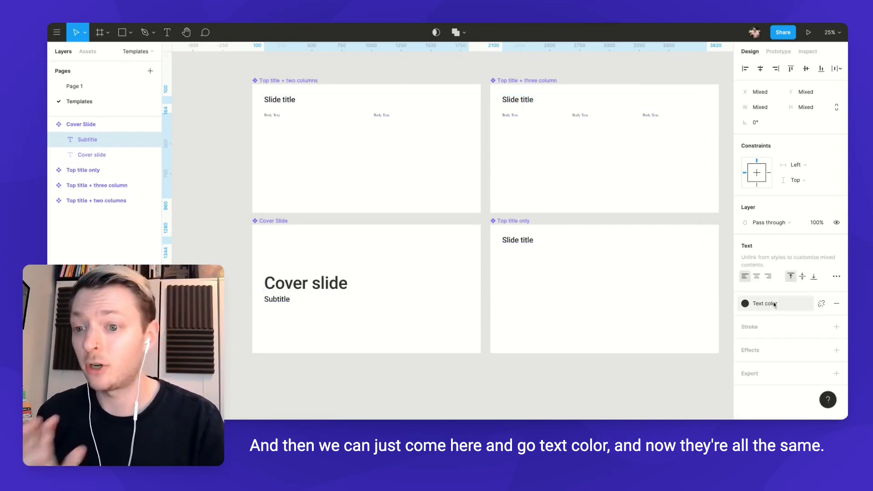
{"action": "left_click", "coordinate": [221, 145]}
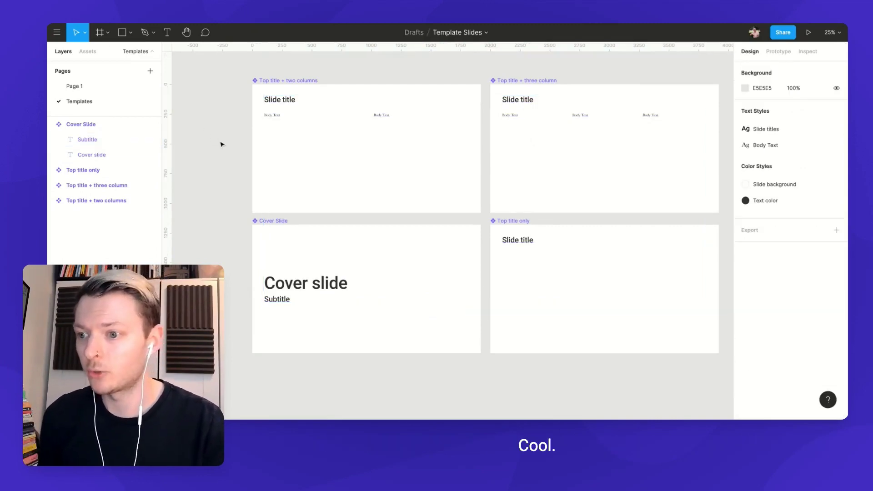
- Collapse the Cover Slide layers, switch to Page 1 and add a 1920×1080 frame from the Slide 16:9 presentation preset
{"action": "left_click", "coordinate": [51, 125]}
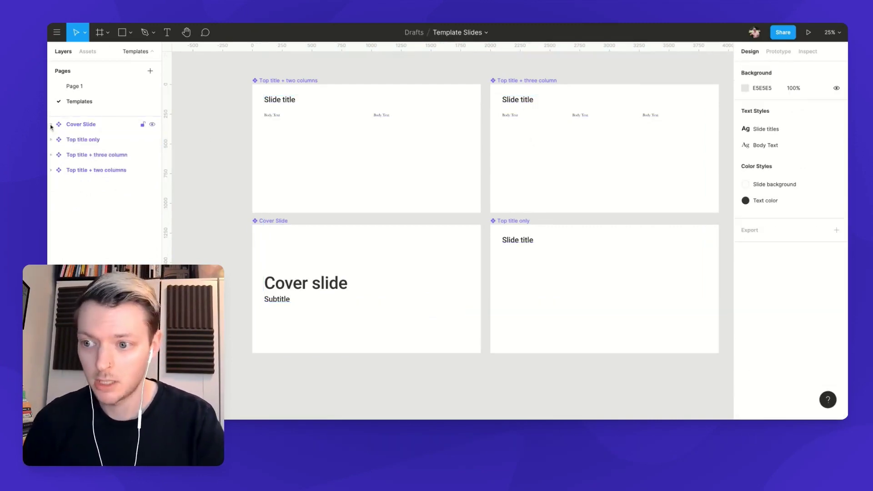
{"action": "left_click", "coordinate": [75, 90]}
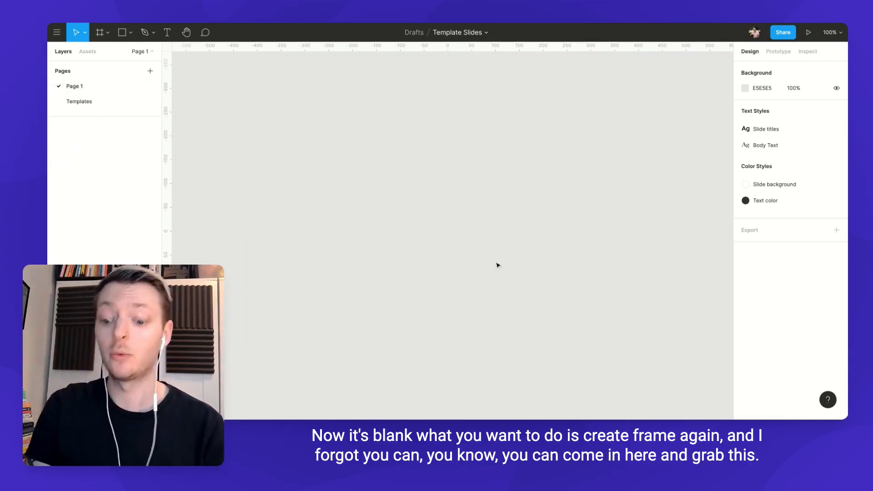
{"action": "key", "text": "f"}
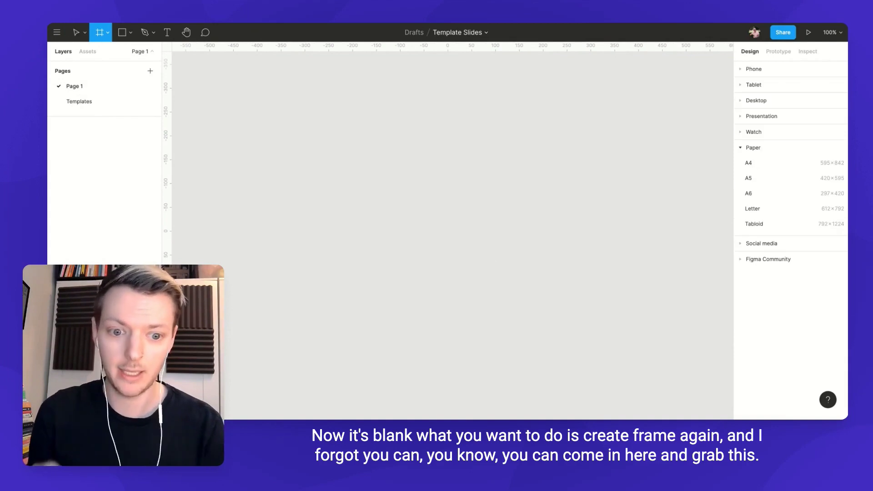
{"action": "left_click", "coordinate": [742, 118]}
{"action": "left_click", "coordinate": [769, 136]}
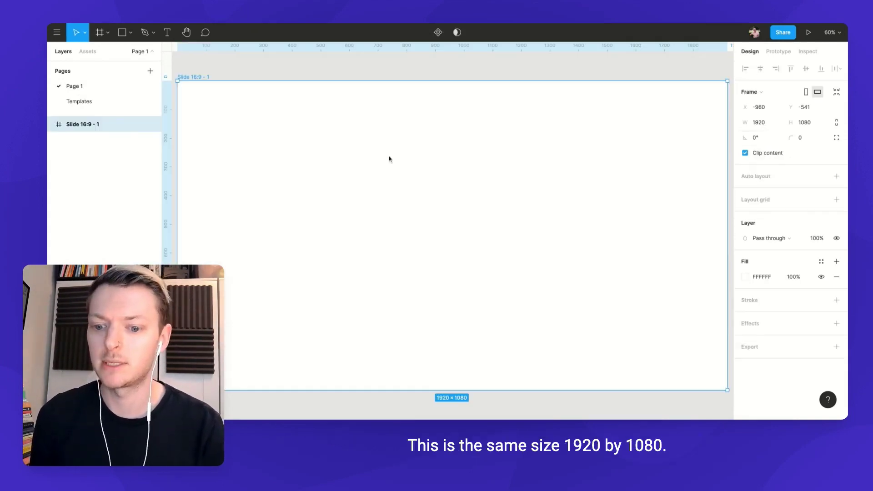
- Place the new 16:9 slide frame on Page 1 at X 0 and Y 0
{"action": "scroll", "coordinate": [459, 171], "scroll_direction": "down", "scroll_amount": 5}
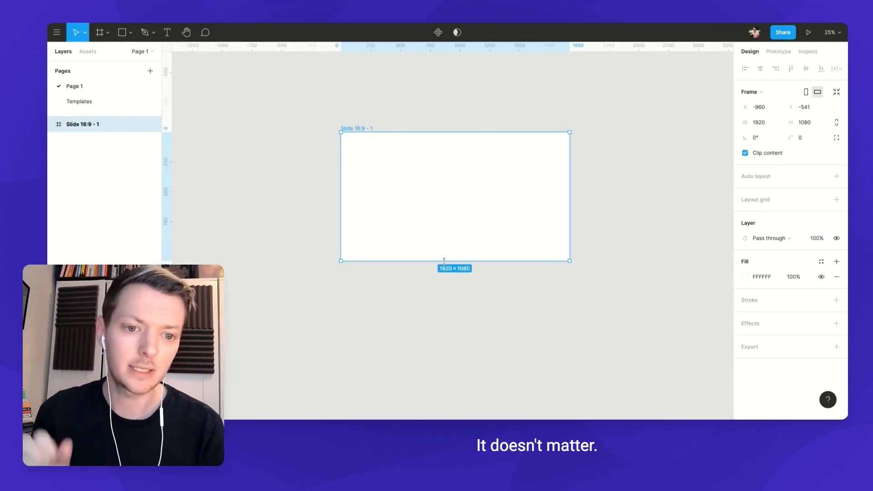
{"action": "left_click", "coordinate": [758, 107]}
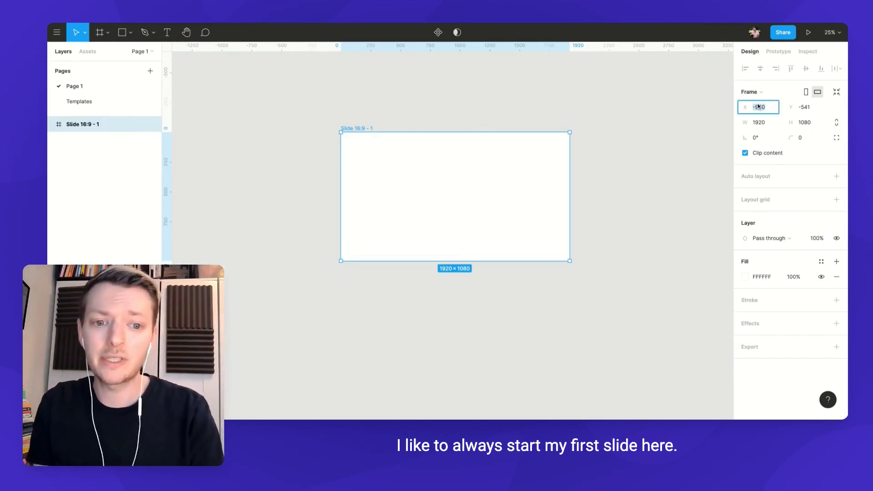
{"action": "type", "text": "0"}
{"action": "key", "text": "Tab"}
{"action": "type", "text": "0"}
{"action": "key", "text": "Tab"}
{"action": "scroll", "coordinate": [582, 213], "scroll_direction": "right", "scroll_amount": 5}
{"action": "scroll", "coordinate": [581, 213], "scroll_direction": "down", "scroll_amount": 2}
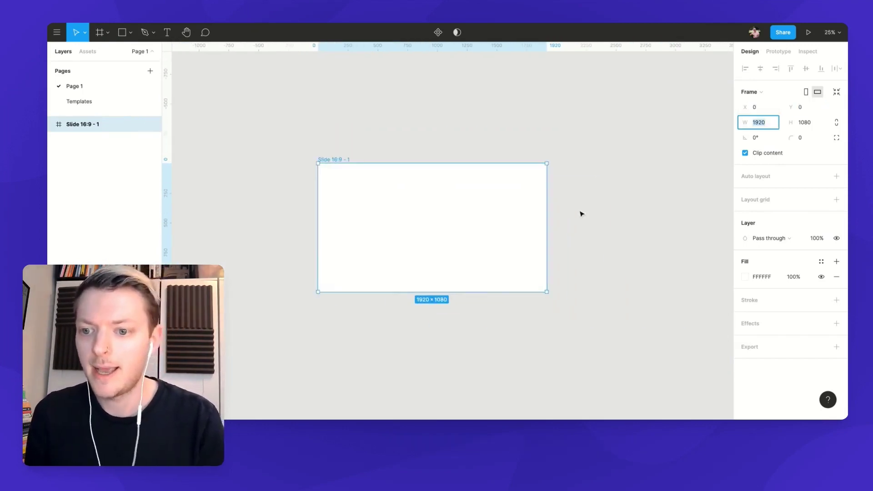
- Rename the new 16:9 slide frame on Page 1 as "Cover Slide"
{"action": "double_click", "coordinate": [93, 126]}
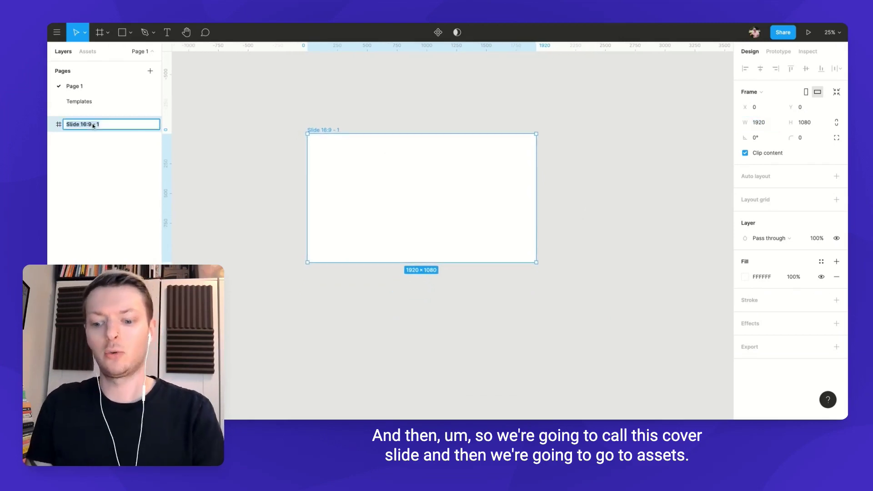
{"action": "type", "text": "Cover S"}
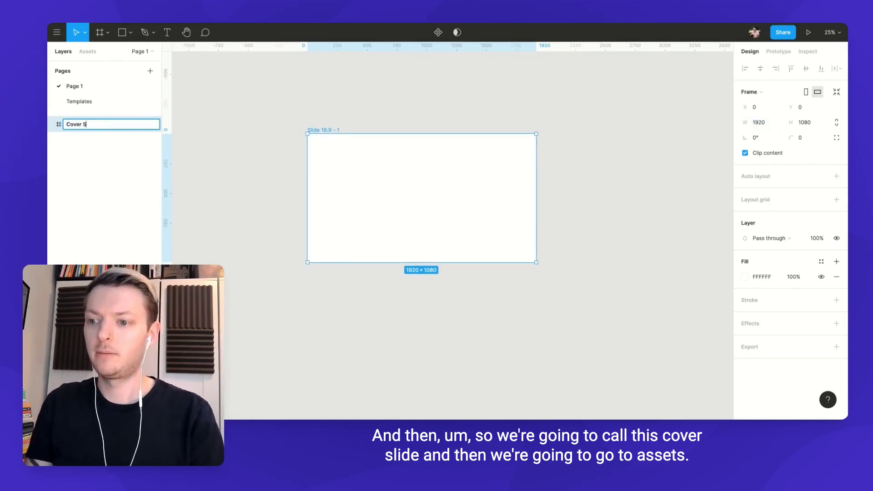
{"action": "type", "text": "lide"}
{"action": "key", "text": "Return"}
- Place an instance of the local Cover Slide component inside the Cover Slide frame, filling it exactly
{"action": "left_click", "coordinate": [89, 52]}
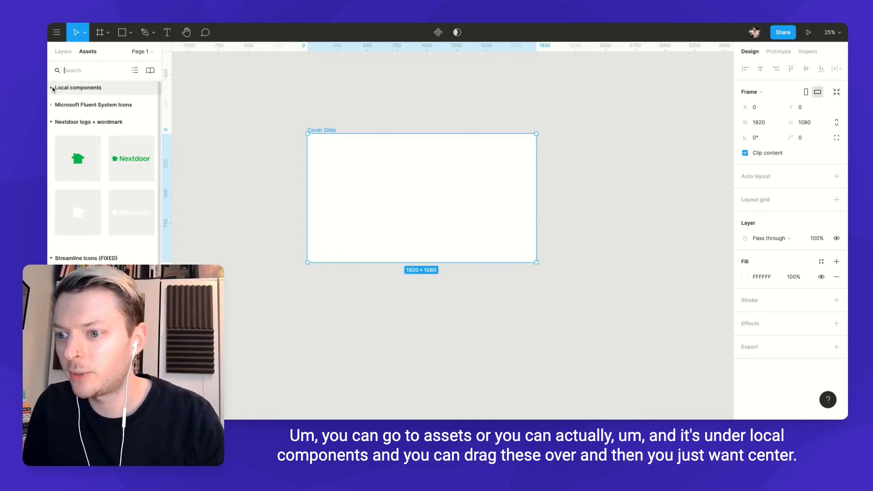
{"action": "left_click", "coordinate": [53, 89]}
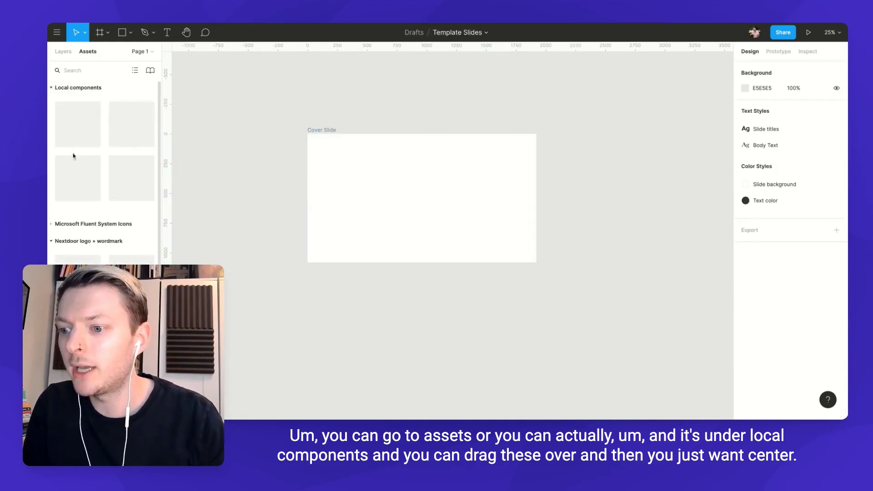
{"action": "left_click", "coordinate": [51, 243]}
{"action": "left_click_drag", "start_coordinate": [79, 127], "coordinate": [360, 196]}
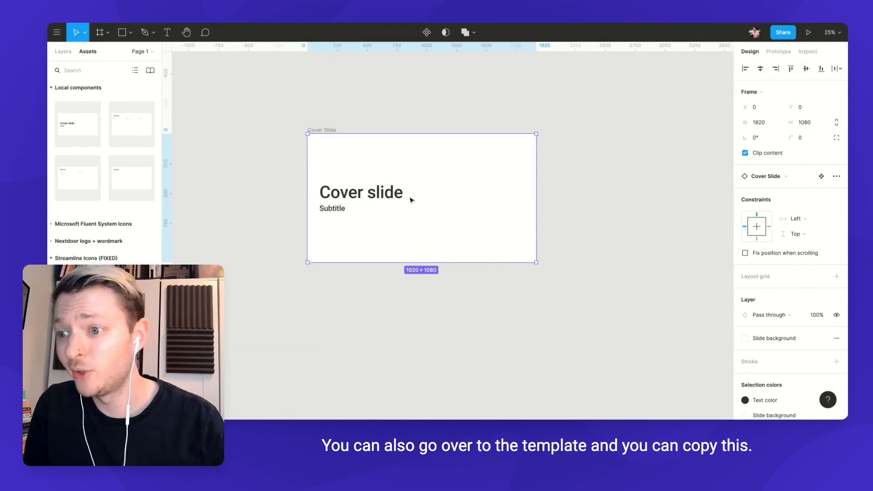
- Try copying the Top title + two columns component from Templates into the Page 1 Cover Slide frame, and delete the pasted instance
{"action": "left_click", "coordinate": [63, 51]}
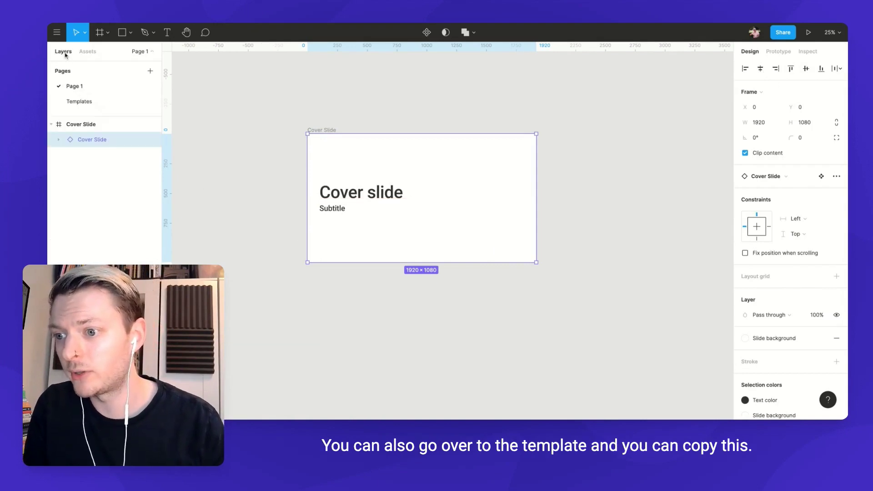
{"action": "left_click", "coordinate": [76, 102]}
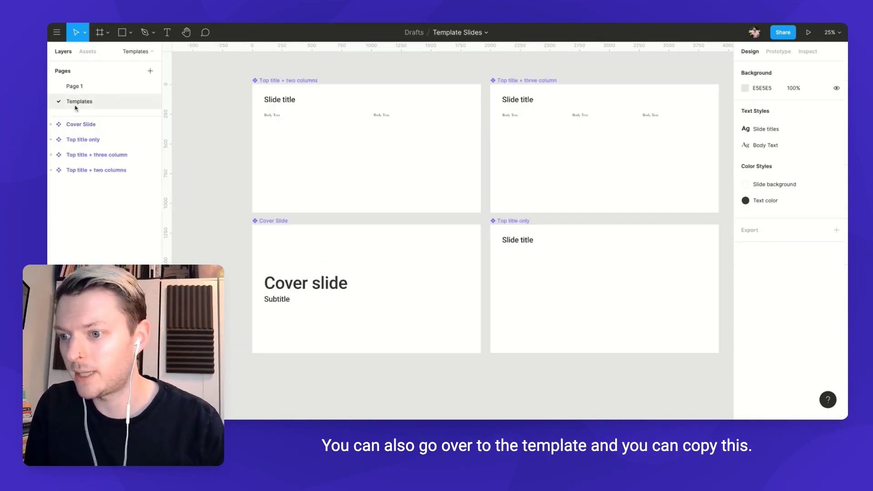
{"action": "left_click", "coordinate": [269, 83]}
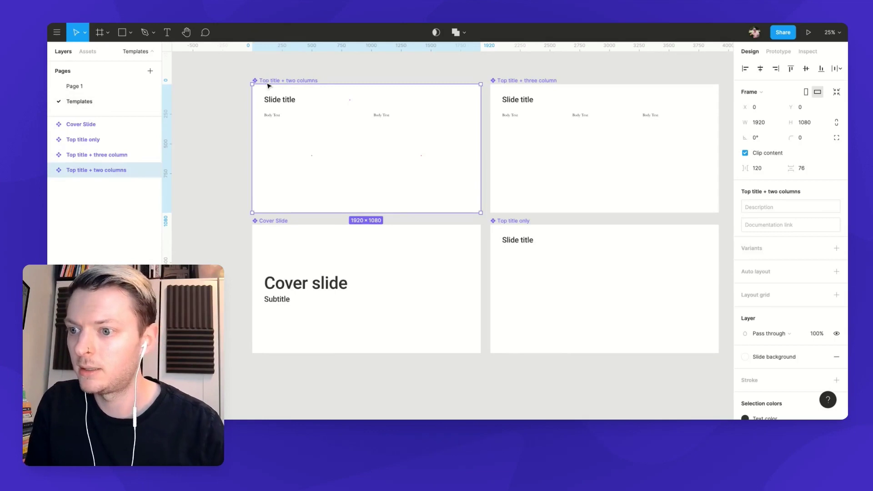
{"action": "left_click", "coordinate": [74, 87]}
{"action": "key", "text": "ctrl+v"}
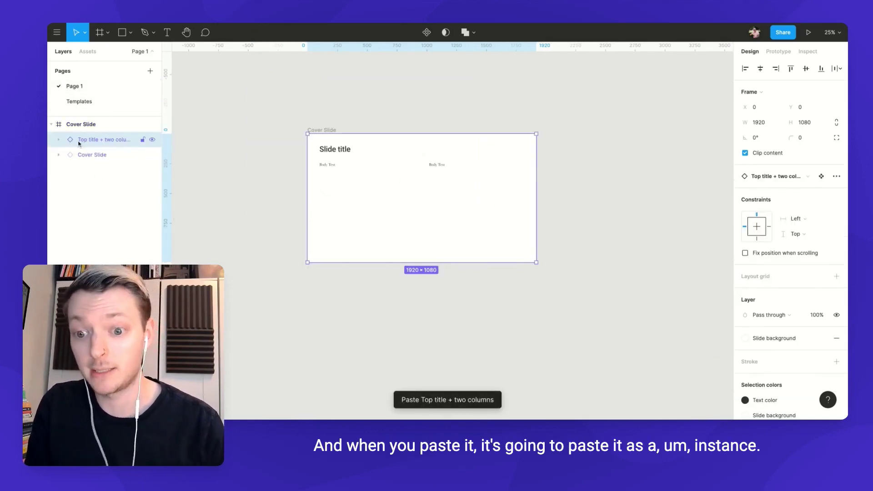
{"action": "key", "text": "Delete"}
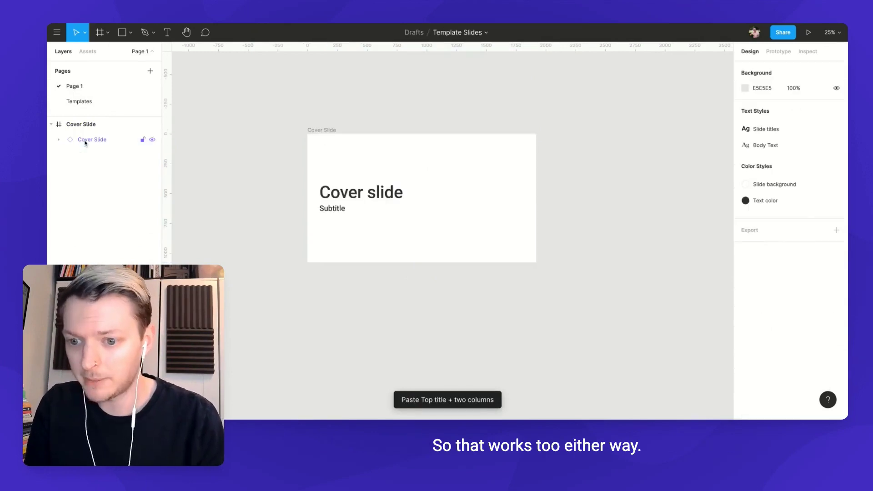
- Duplicate the Cover Slide frame and swap the copy's instance for the Top title + three column component
{"action": "left_click", "coordinate": [80, 124]}
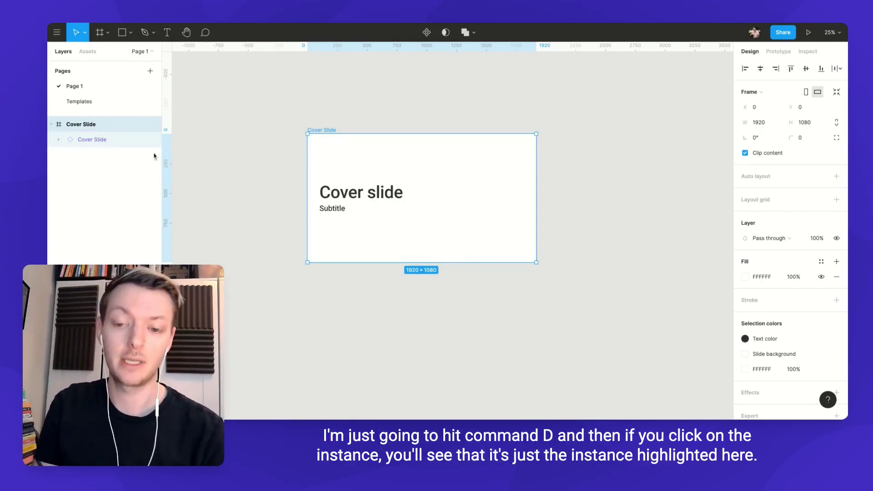
{"action": "key", "text": "super+d"}
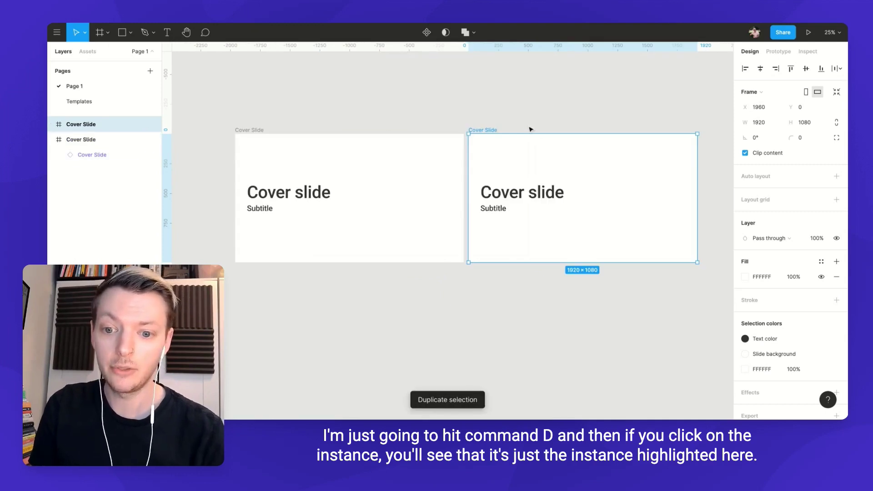
{"action": "left_click", "coordinate": [581, 184]}
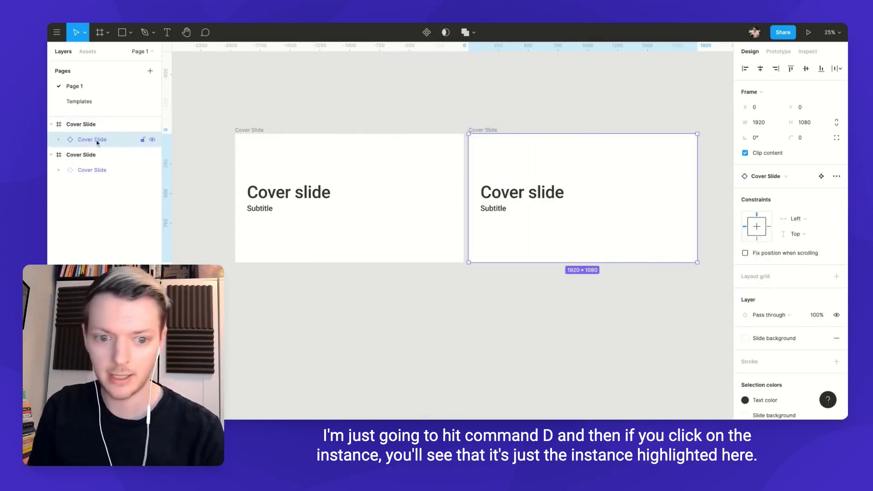
{"action": "left_click", "coordinate": [782, 178]}
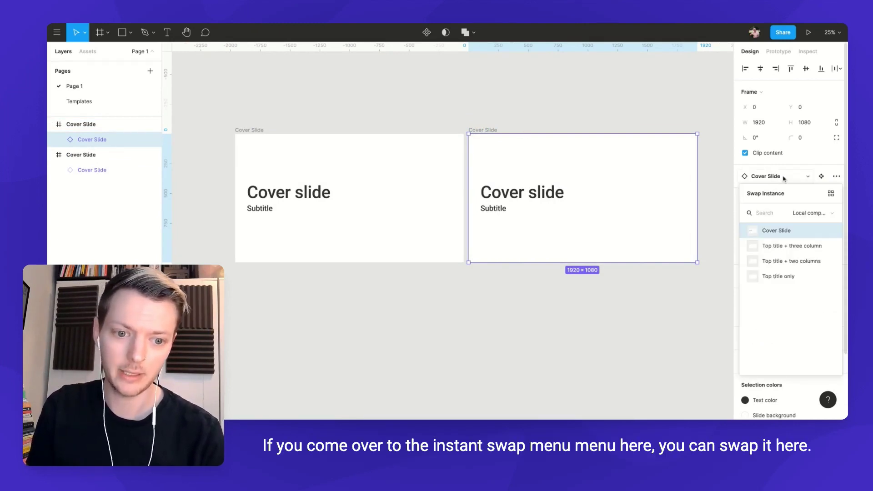
{"action": "left_click", "coordinate": [793, 246]}
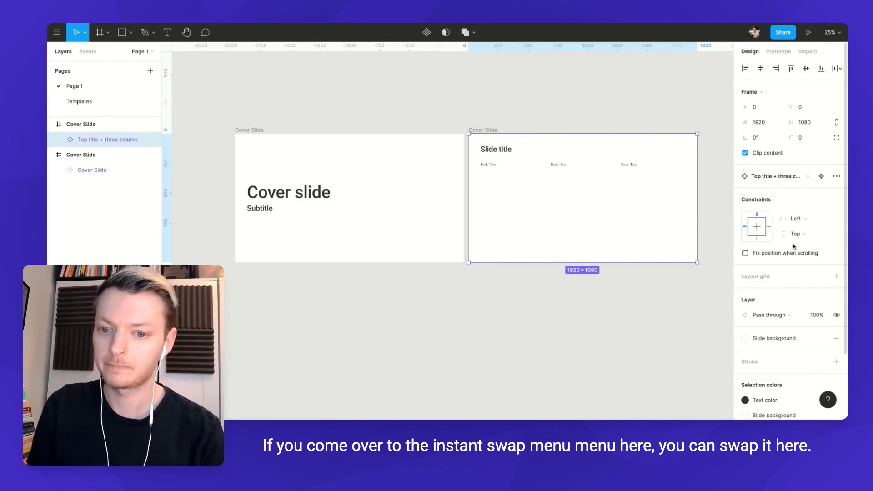
- Replace the slide title in the three-column slide with "This is the first slide"
{"action": "double_click", "coordinate": [489, 150]}
{"action": "type", "text": "This is"}
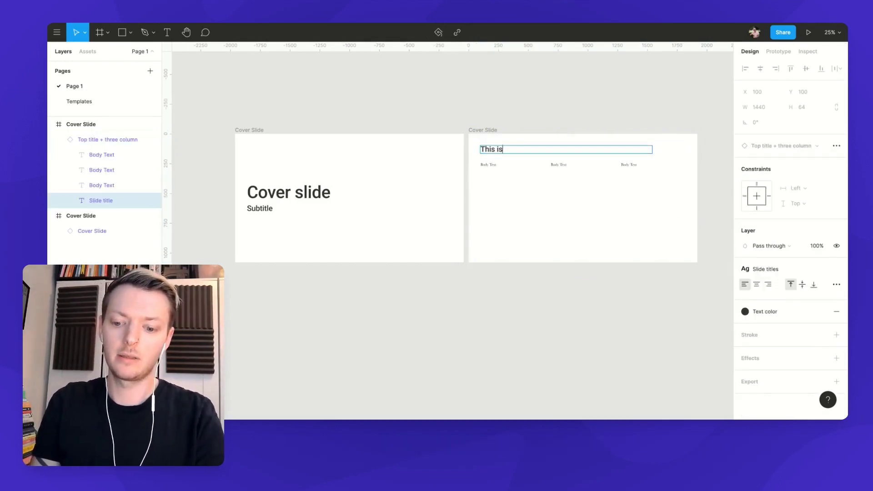
{"action": "type", "text": " the first slide"}
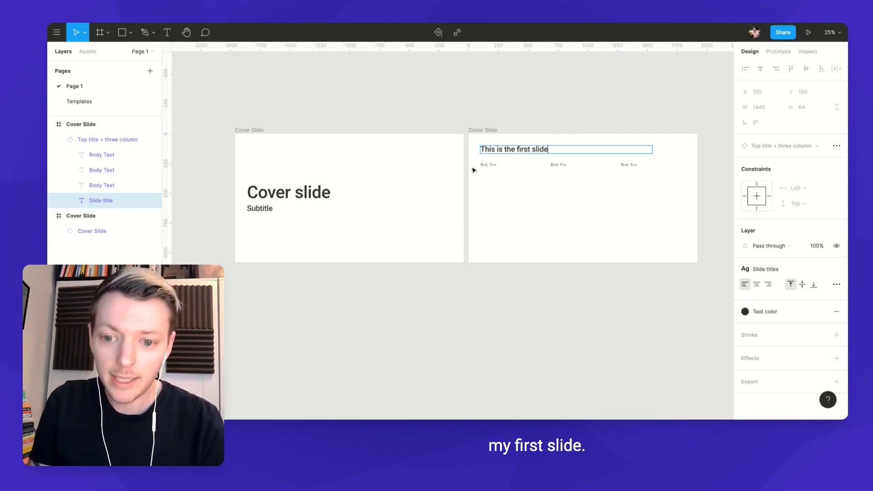
- Replace the three body texts, in order across the slide, with "Column one", "Column two" and "Column three"
{"action": "double_click", "coordinate": [487, 165]}
{"action": "type", "text": "Column one"}
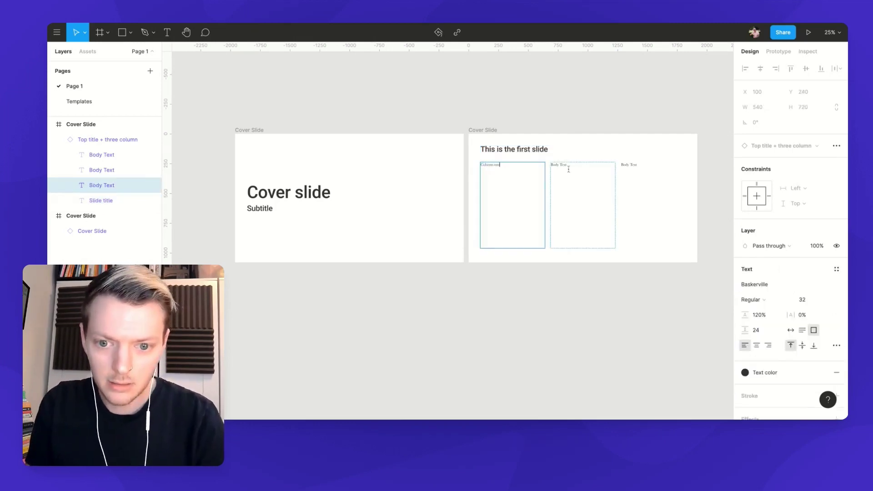
{"action": "double_click", "coordinate": [569, 166]}
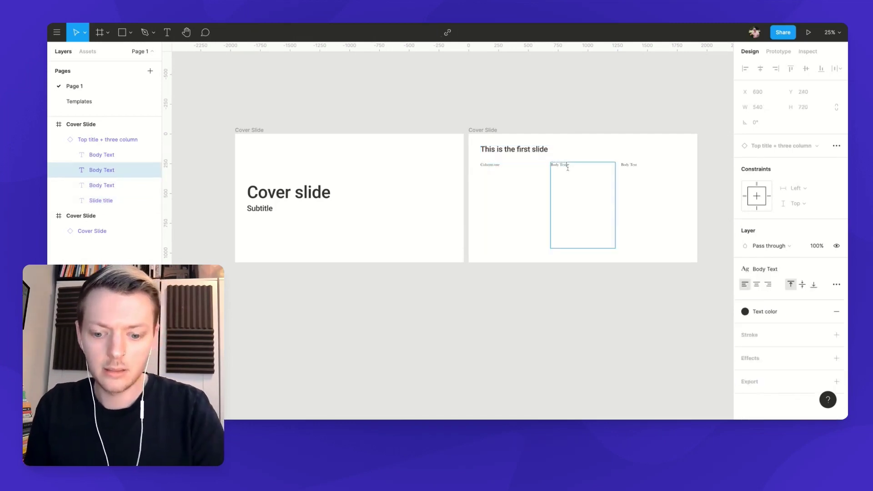
{"action": "type", "text": "Column two"}
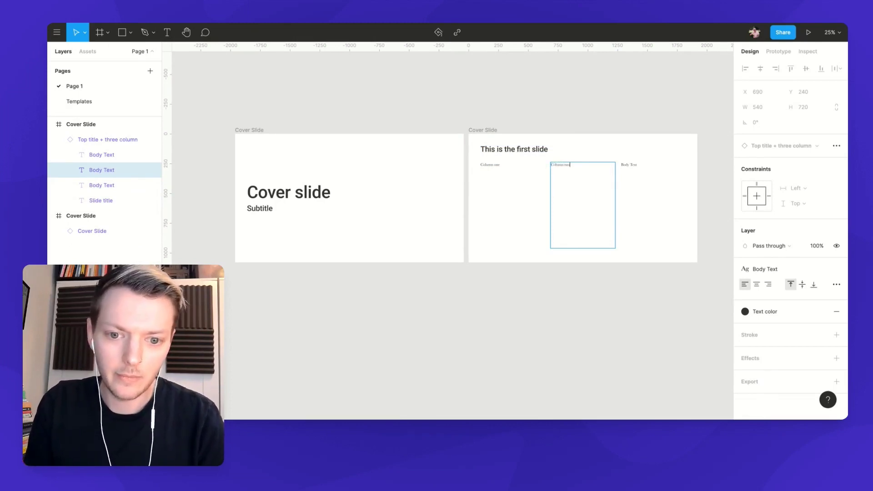
{"action": "double_click", "coordinate": [642, 171]}
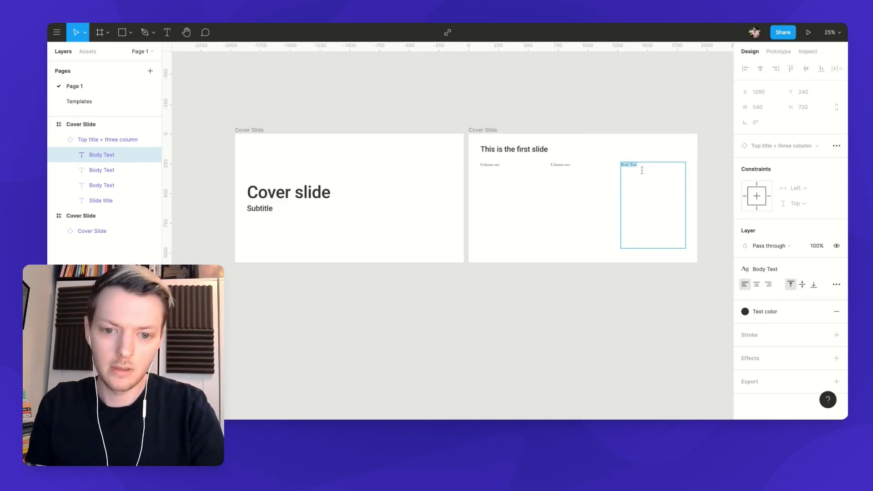
{"action": "type", "text": "Col"}
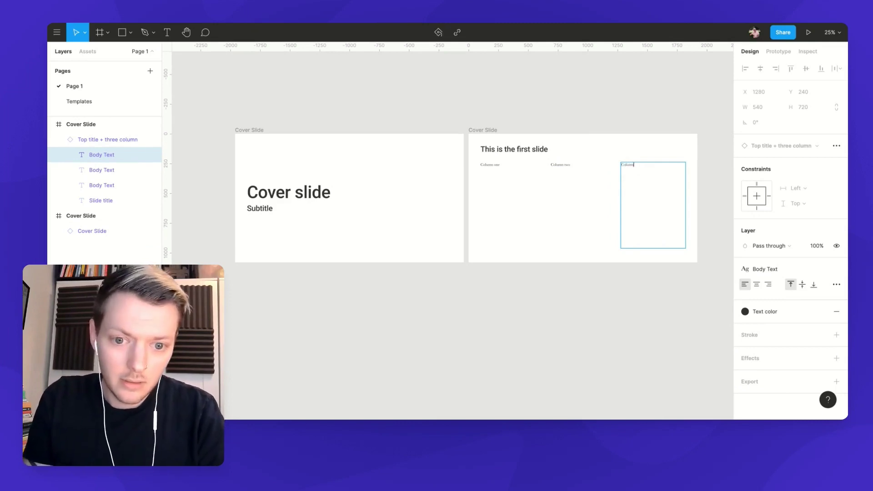
{"action": "type", "text": "umn three"}
{"action": "key", "text": "Escape"}
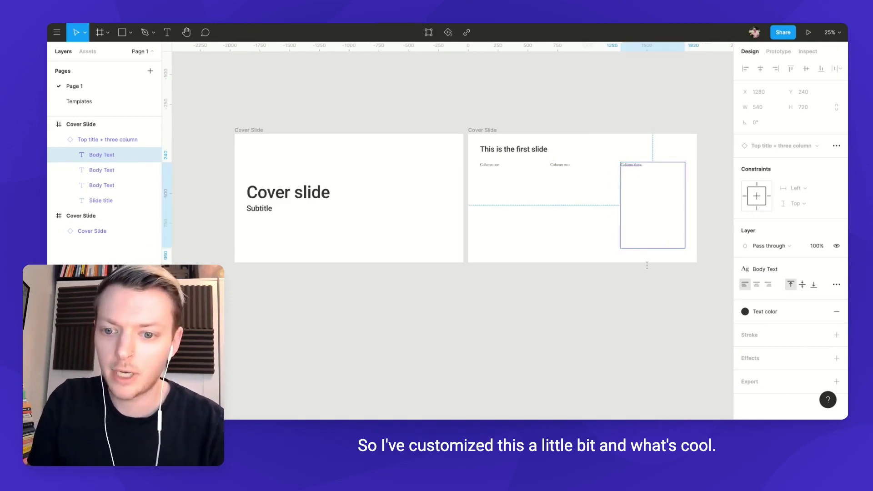
- Swap the customized three-column instance for the Top title + two columns component
{"action": "scroll", "coordinate": [647, 265], "scroll_direction": "right", "scroll_amount": 2}
{"action": "scroll", "coordinate": [584, 235], "scroll_direction": "up", "scroll_amount": 5}
{"action": "scroll", "coordinate": [577, 243], "scroll_direction": "down", "scroll_amount": 4}
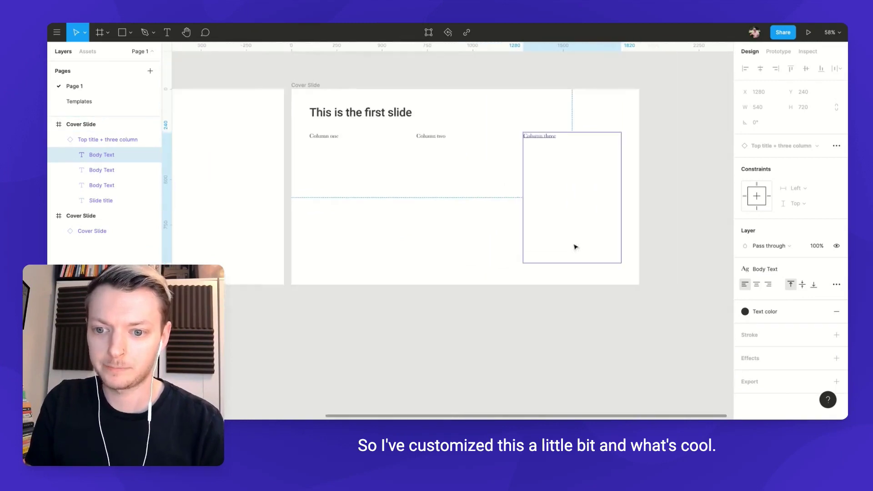
{"action": "scroll", "coordinate": [575, 246], "scroll_direction": "down", "scroll_amount": 1}
{"action": "left_click", "coordinate": [440, 95]}
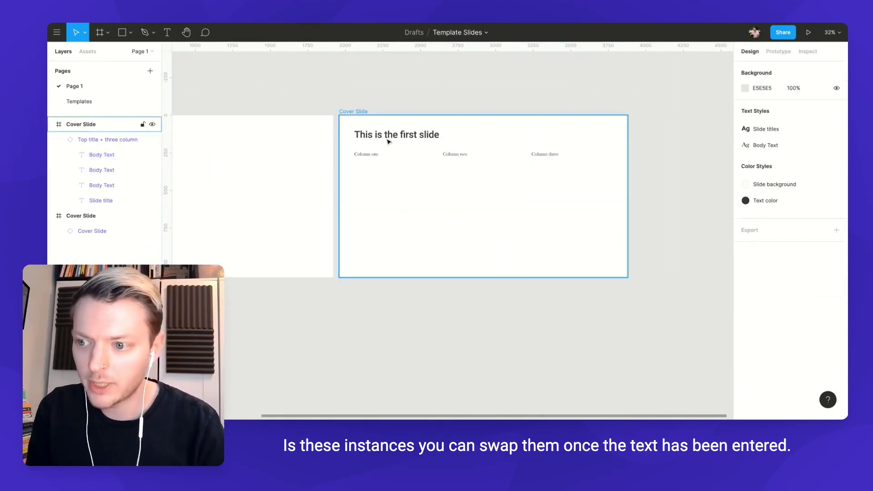
{"action": "left_click", "coordinate": [434, 169]}
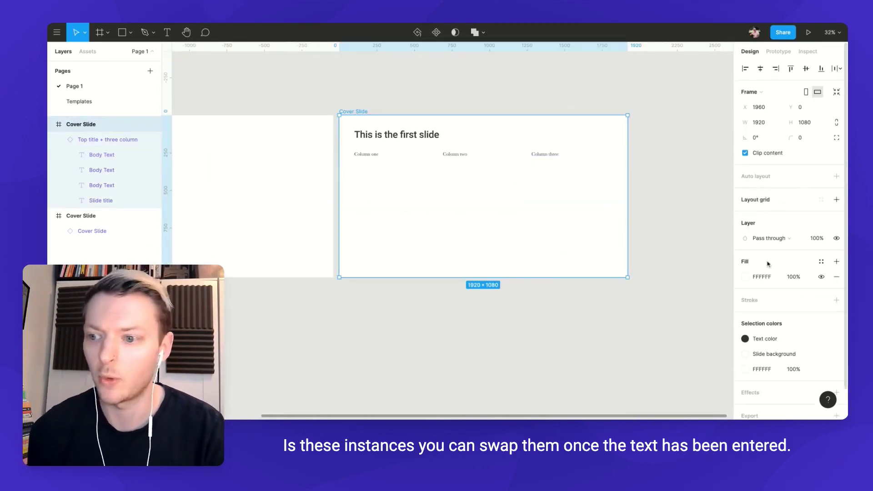
{"action": "left_click", "coordinate": [115, 141]}
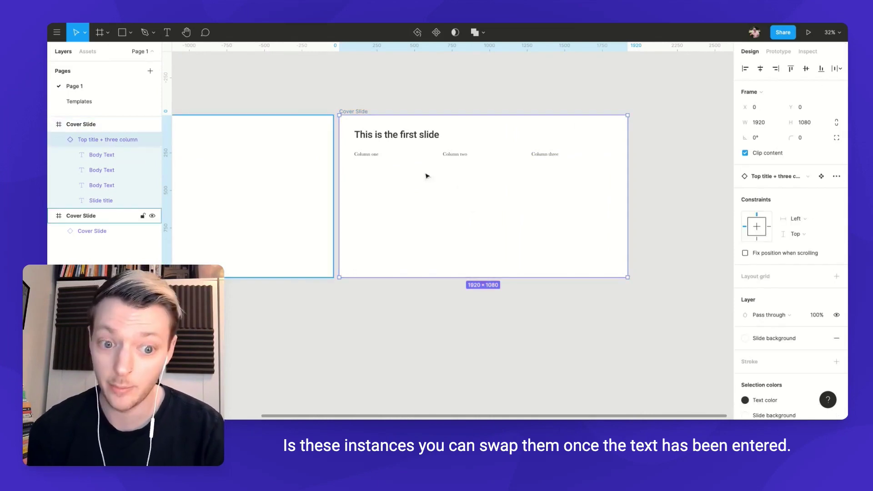
{"action": "left_click", "coordinate": [791, 177]}
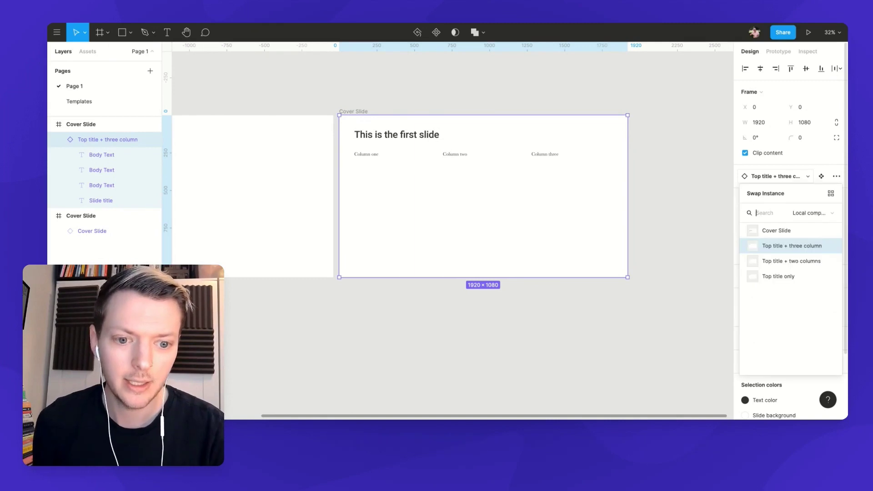
{"action": "left_click", "coordinate": [795, 260]}
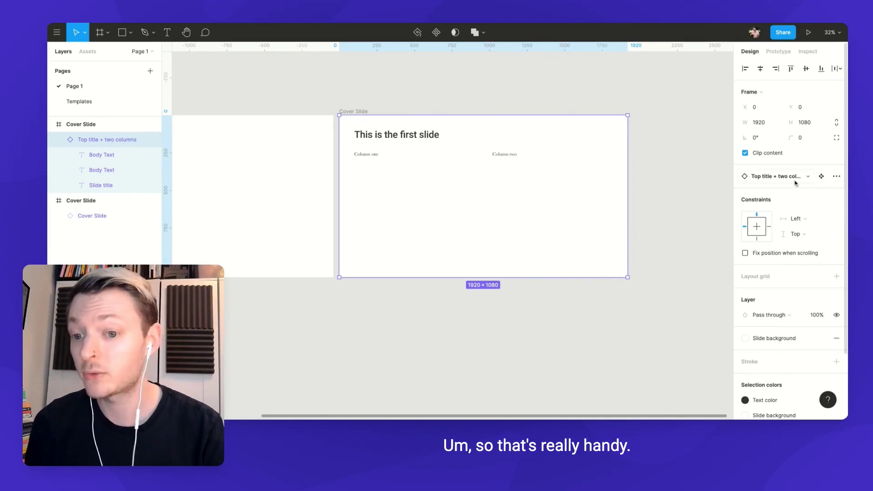
- Duplicate the two-column slide frame, and rename the original "Slide 01" and the copy "Slide 02"
{"action": "left_click", "coordinate": [359, 112]}
{"action": "key", "text": "ctrl+d"}
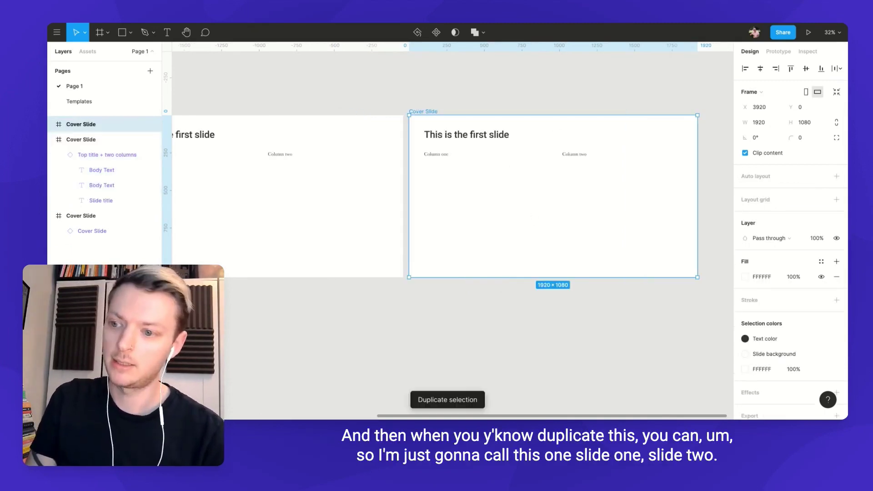
{"action": "double_click", "coordinate": [78, 139]}
{"action": "type", "text": "Slide 01"}
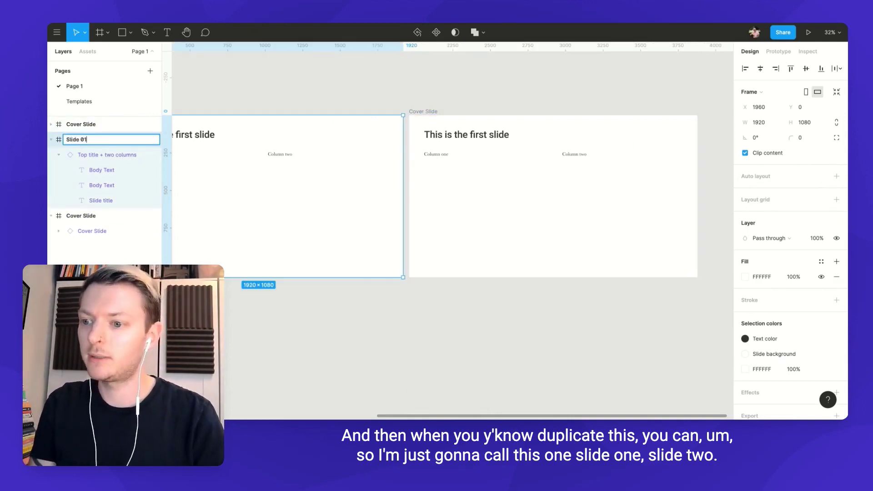
{"action": "double_click", "coordinate": [76, 124]}
{"action": "type", "text": "Sli"}
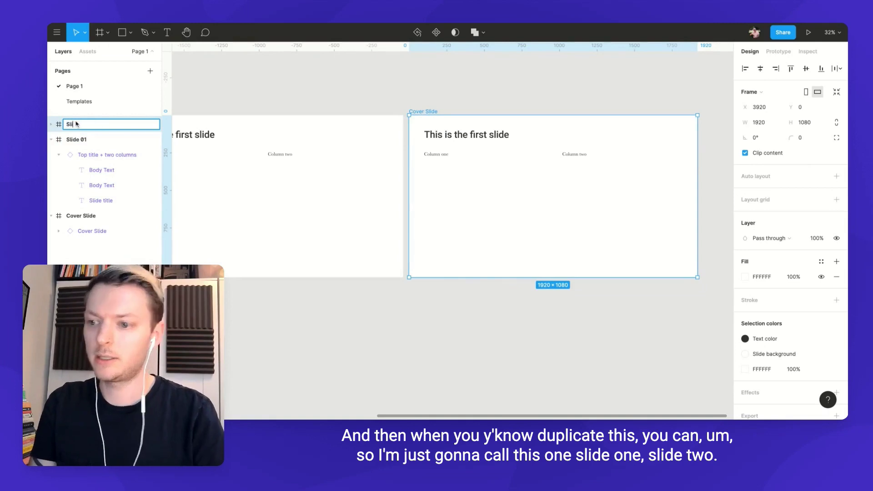
{"action": "type", "text": "de 02"}
{"action": "key", "text": "Return"}
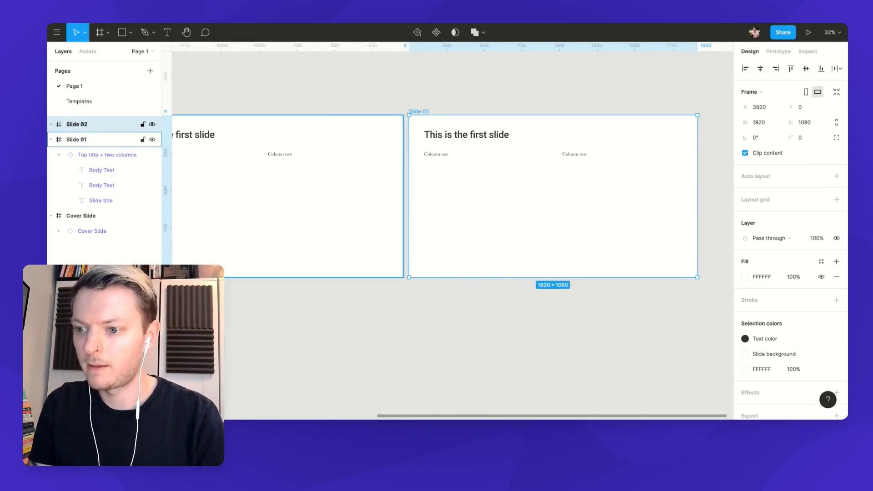
- Swap the Top title + two columns instance inside Slide 02 for the Top title only component
{"action": "left_click", "coordinate": [50, 125]}
{"action": "left_click", "coordinate": [96, 141]}
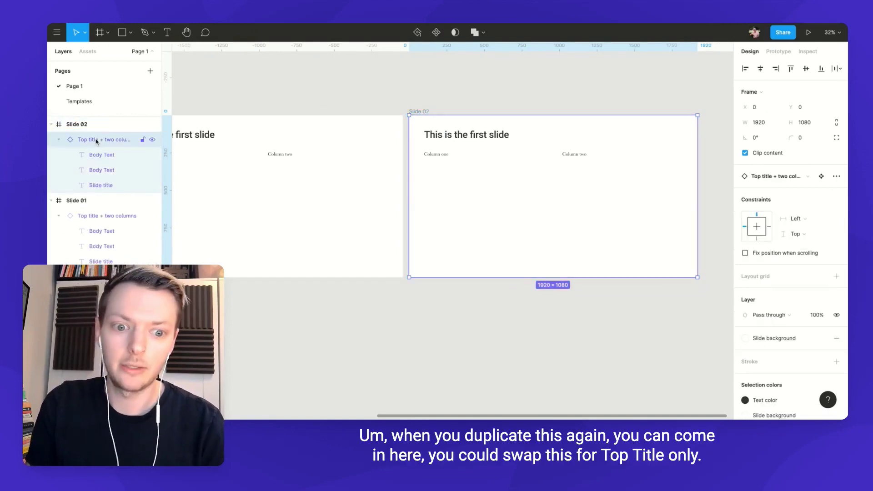
{"action": "left_click", "coordinate": [775, 182]}
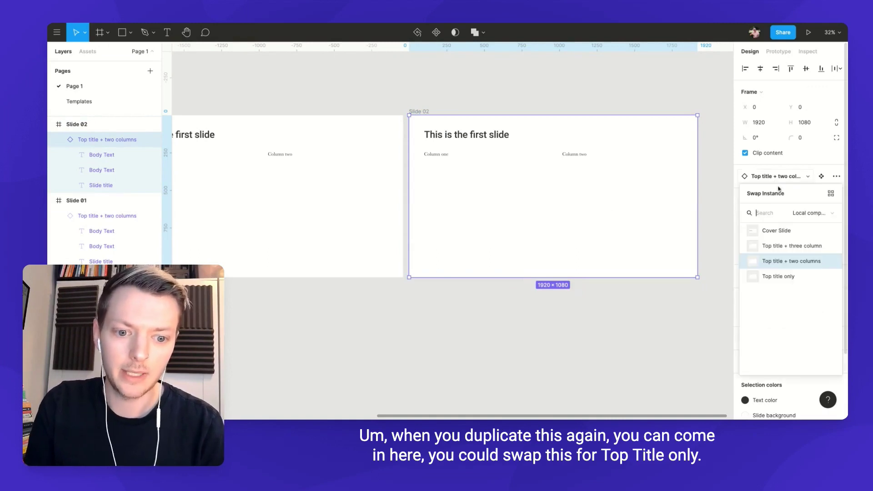
{"action": "left_click", "coordinate": [775, 275]}
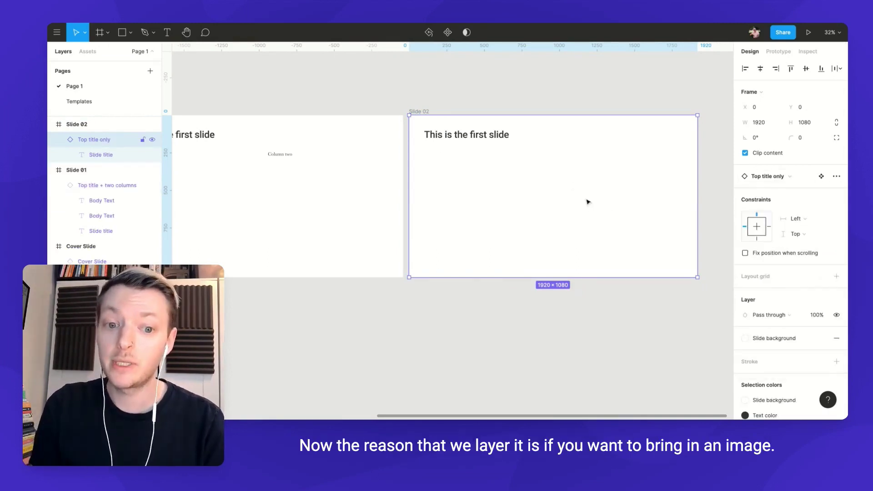
{"action": "left_click", "coordinate": [586, 313]}
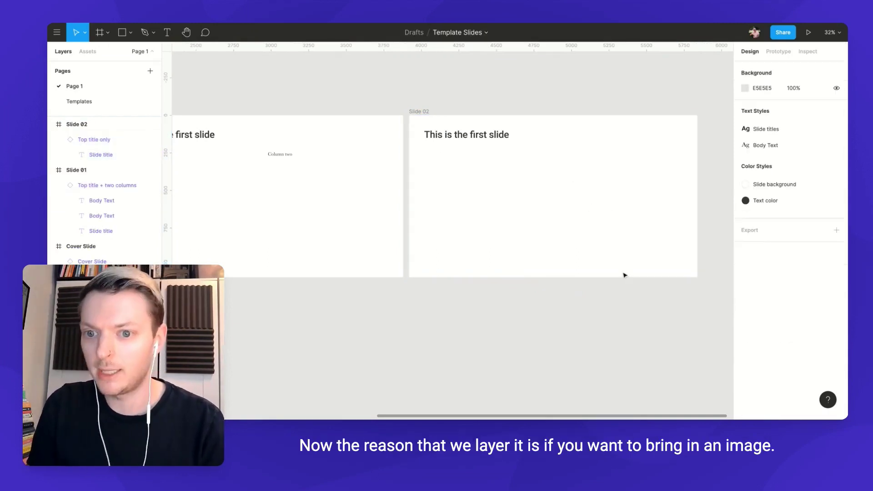
- Draw an image placeholder rectangle about 857 × 862 px on Slide 02, beside the title at X 960, Y 100
{"action": "key", "text": "r"}
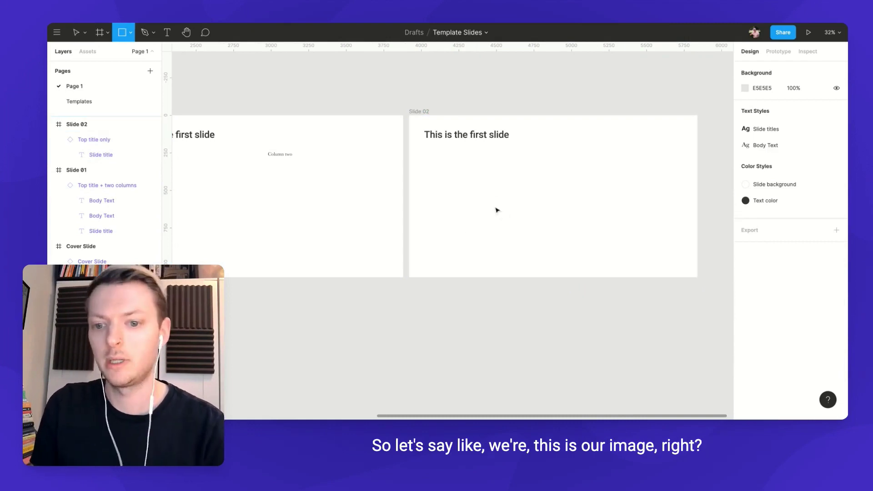
{"action": "left_click_drag", "start_coordinate": [461, 159], "coordinate": [585, 227]}
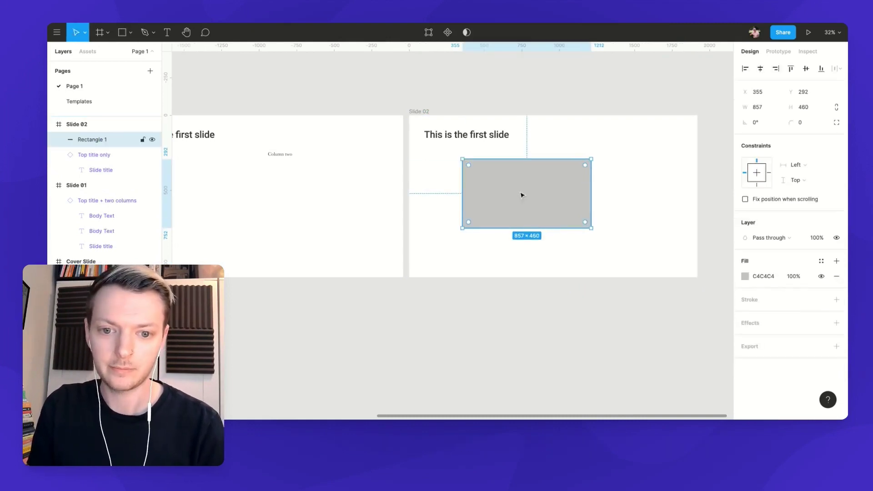
{"action": "mouse_move", "coordinate": [522, 195]}
{"action": "left_mouse_down"}
{"action": "mouse_move", "coordinate": [616, 174]}
{"action": "mouse_move", "coordinate": [521, 190]}
{"action": "left_mouse_up"}
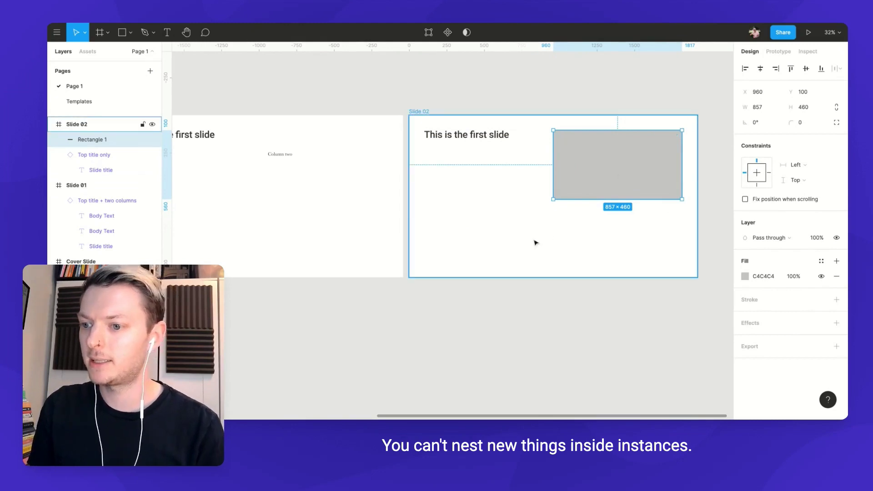
{"action": "mouse_move", "coordinate": [77, 140]}
{"action": "left_mouse_down"}
{"action": "mouse_move", "coordinate": [95, 144]}
{"action": "mouse_move", "coordinate": [89, 139]}
{"action": "left_mouse_up"}
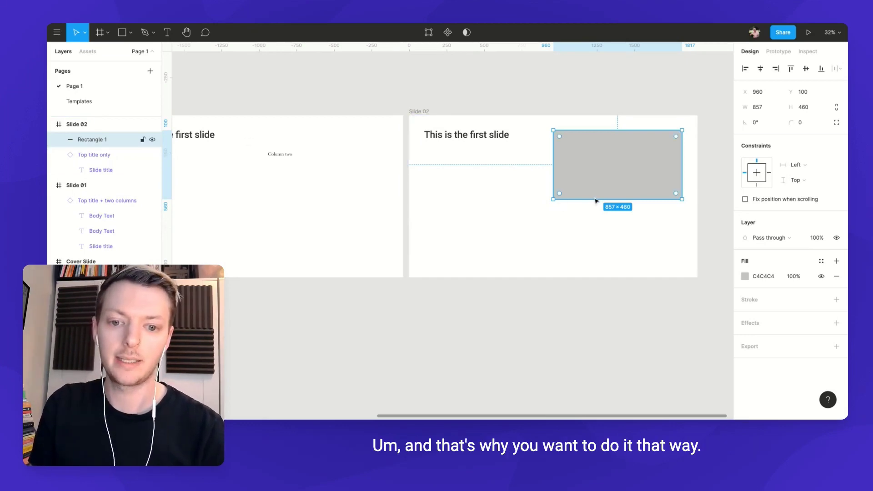
{"action": "left_click_drag", "start_coordinate": [590, 199], "coordinate": [591, 259]}
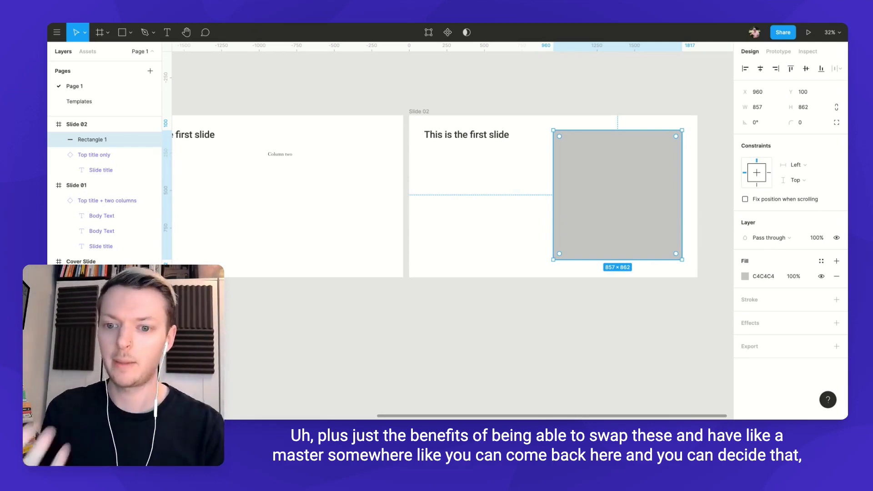
- On the Templates page, view the color styles available for the slide title of the Top title + two columns component
{"action": "left_click", "coordinate": [104, 105]}
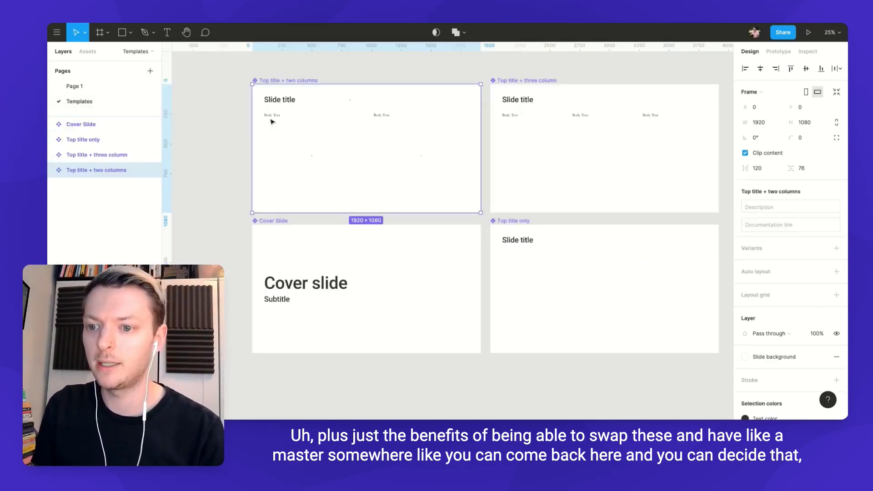
{"action": "left_click", "coordinate": [288, 104]}
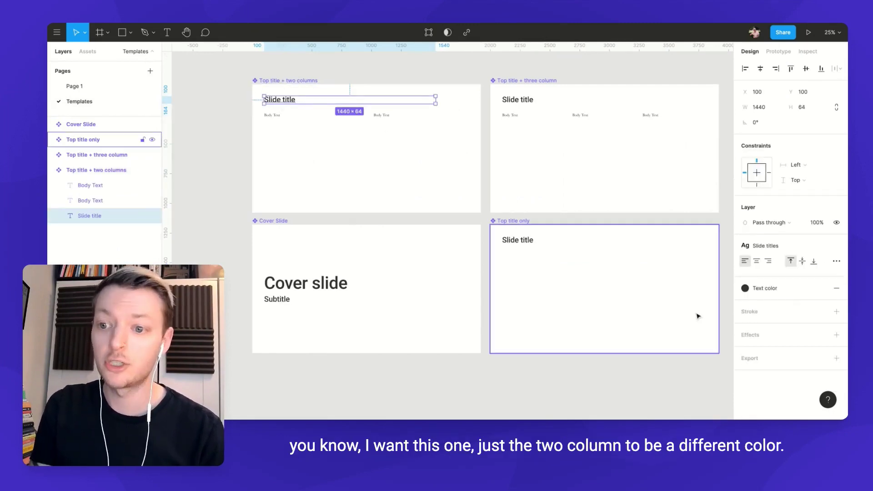
{"action": "left_click", "coordinate": [746, 288]}
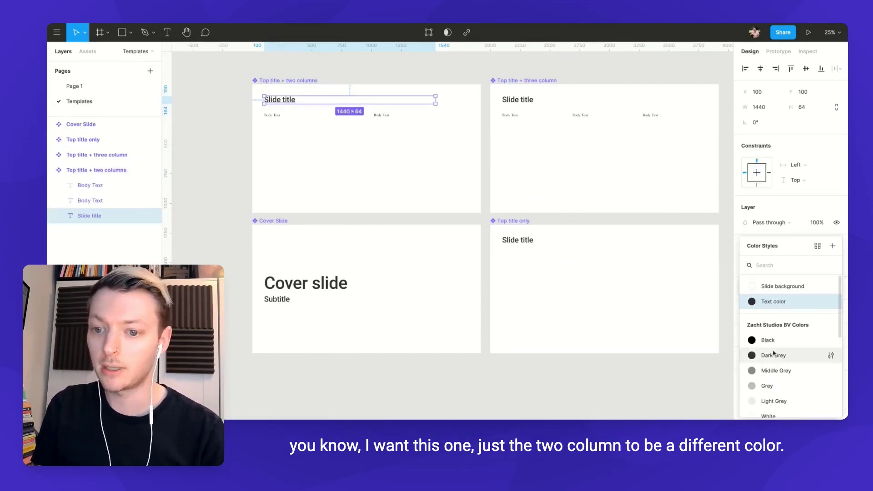
{"action": "left_click", "coordinate": [364, 71]}
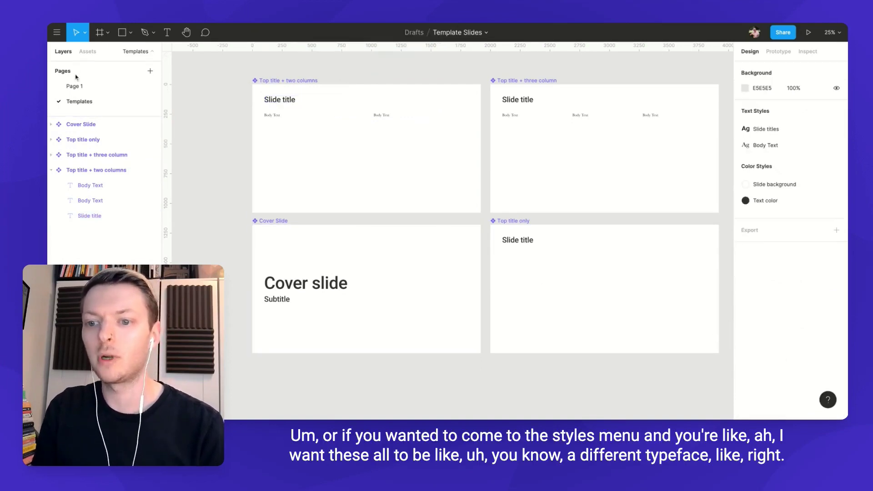
- Return to Page 1 and change the font of the Slide titles text style to Inter
{"action": "left_click", "coordinate": [79, 87]}
{"action": "left_click", "coordinate": [687, 100]}
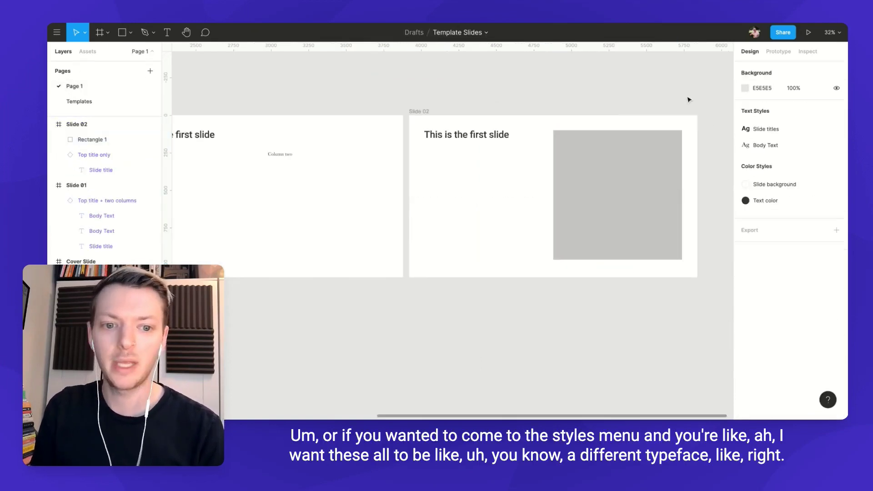
{"action": "left_click", "coordinate": [839, 129]}
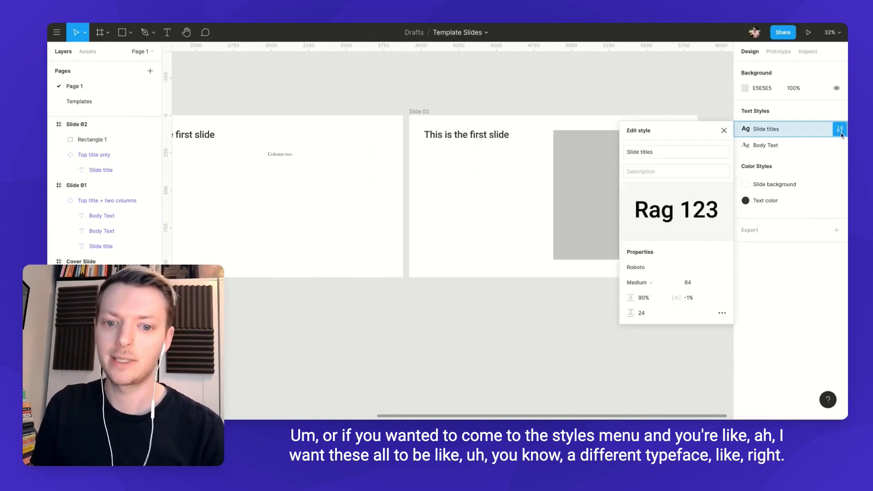
{"action": "left_click", "coordinate": [646, 268]}
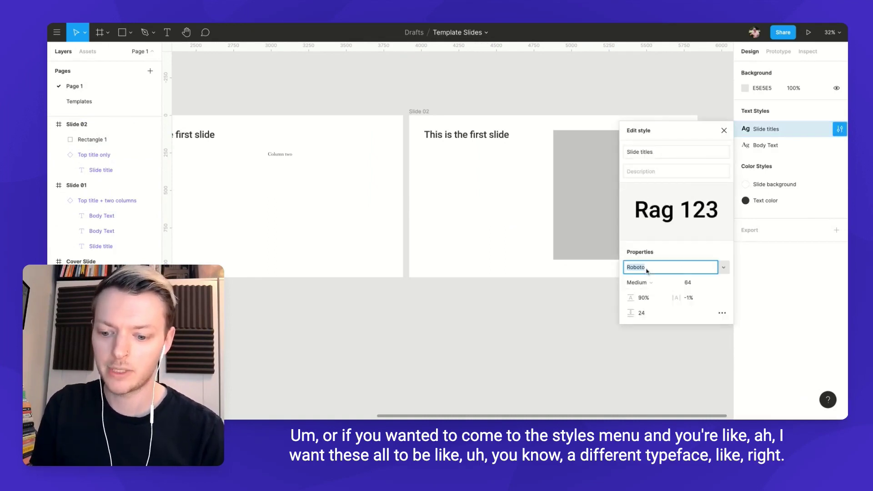
{"action": "type", "text": "Inter"}
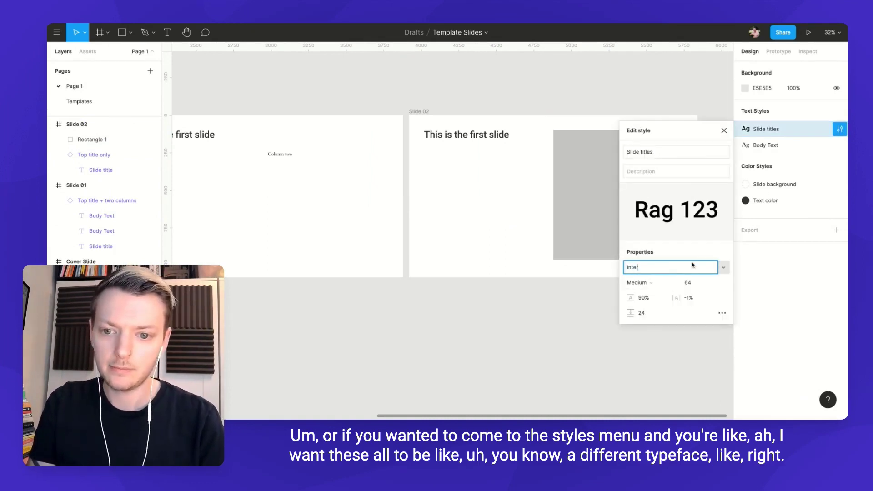
{"action": "key", "text": "Return"}
{"action": "left_click", "coordinate": [472, 351]}
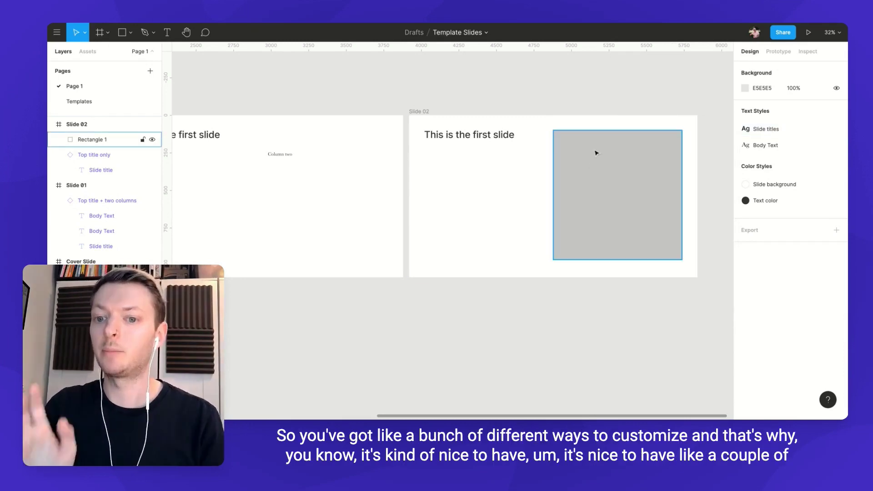
- Set the gray placeholder rectangle on Slide 02 to a width of 860 and an X position of 960
{"action": "left_click", "coordinate": [599, 173]}
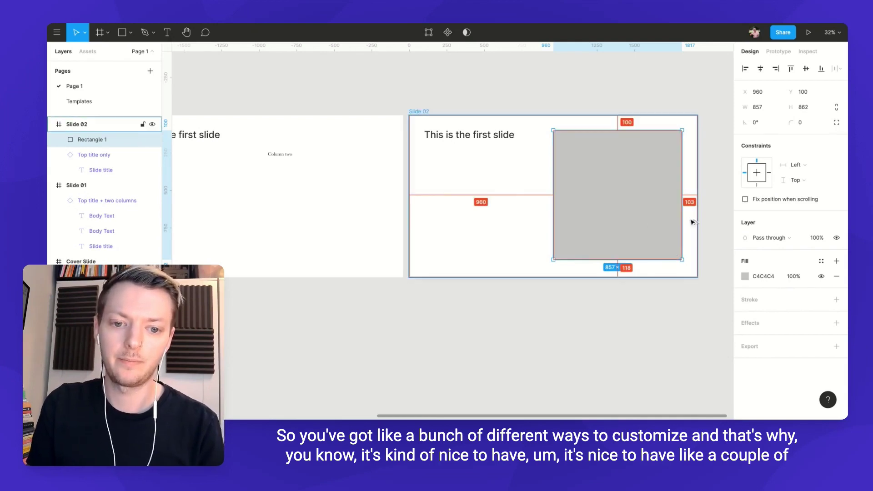
{"action": "key", "text": "Right"}
{"action": "key", "text": "Right"}
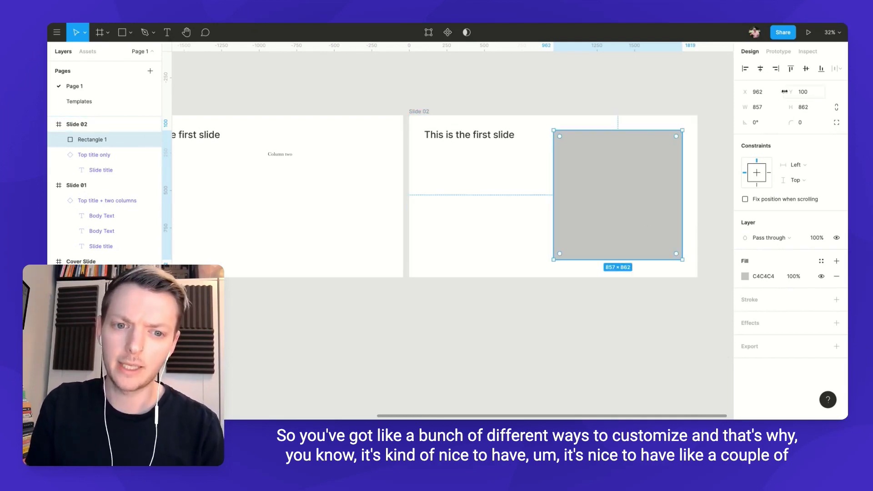
{"action": "left_click", "coordinate": [766, 109]}
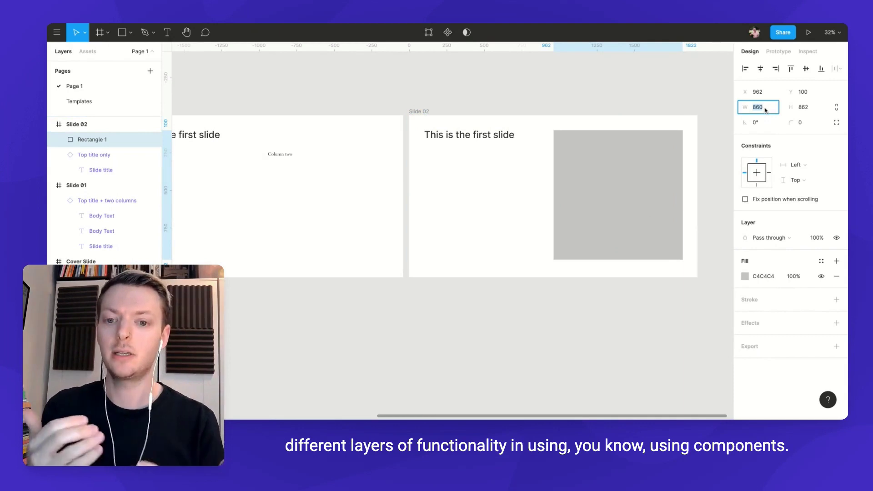
{"action": "key", "text": "Up"}
{"action": "key", "text": "Up"}
{"action": "key", "text": "Up"}
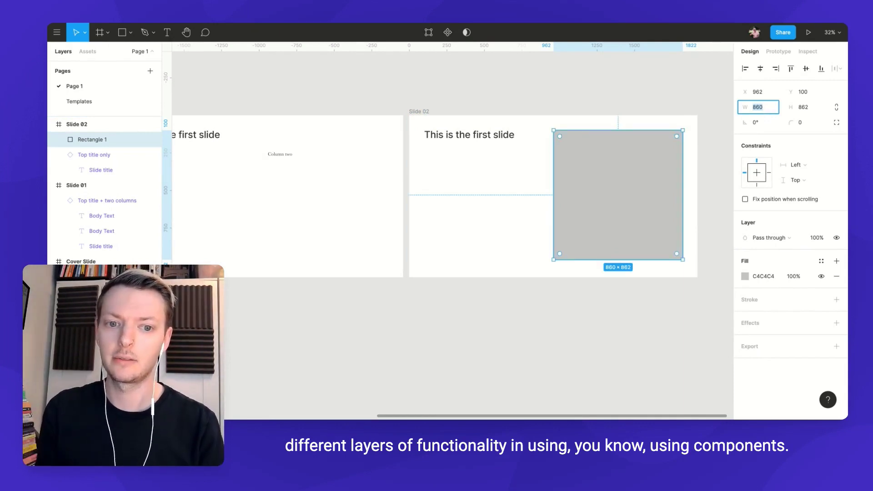
{"action": "left_click", "coordinate": [764, 90]}
{"action": "key", "text": "Down"}
{"action": "key", "text": "Down"}
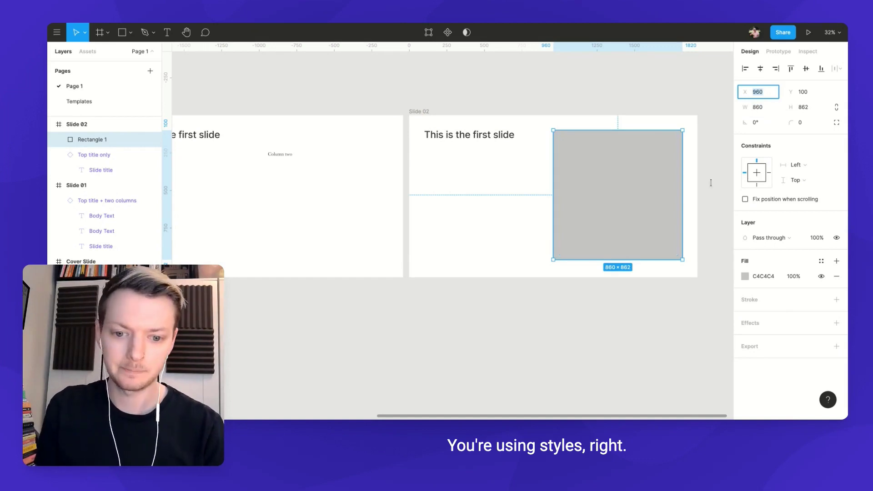
- Check the placeholder rectangle's distances to the slide edges and set its height to 880
{"action": "key", "text": "alt"}
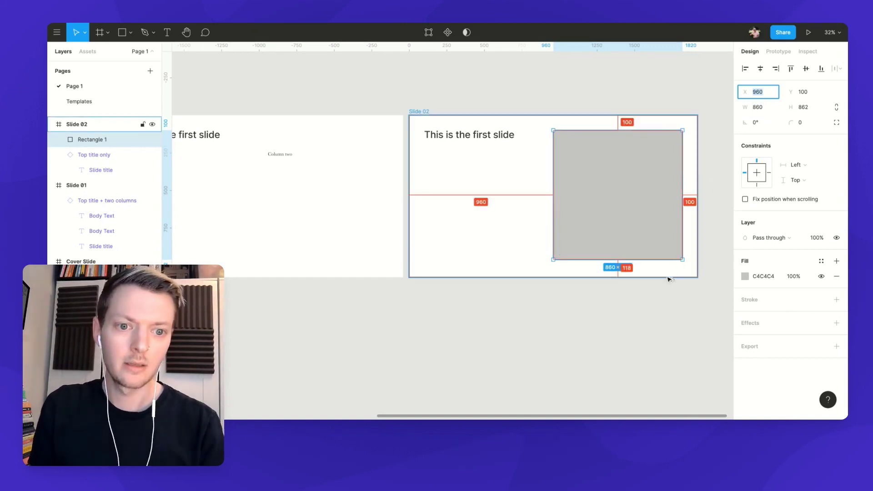
{"action": "left_click", "coordinate": [809, 109]}
{"action": "key", "text": "BackSpace"}
{"action": "key", "text": "BackSpace"}
{"action": "type", "text": "80"}
{"action": "key", "text": "Return"}
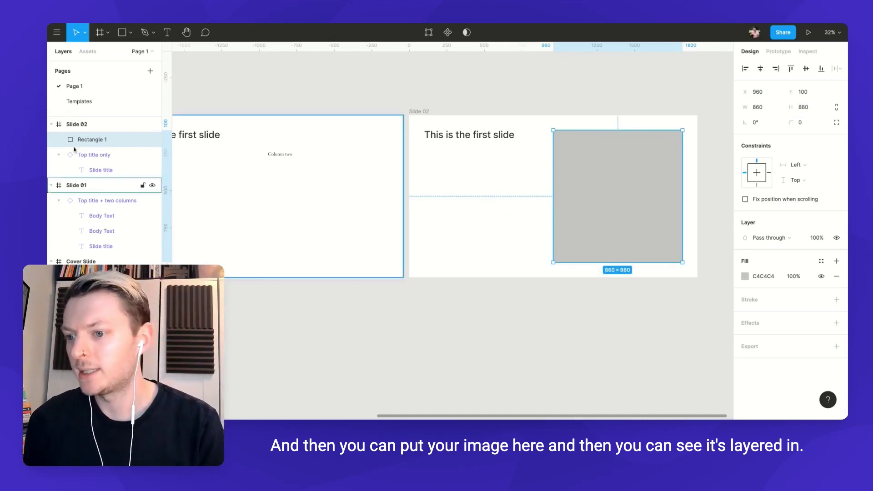
- Add an export setting in PDF format to the Slide 02 frame
{"action": "left_click", "coordinate": [97, 129]}
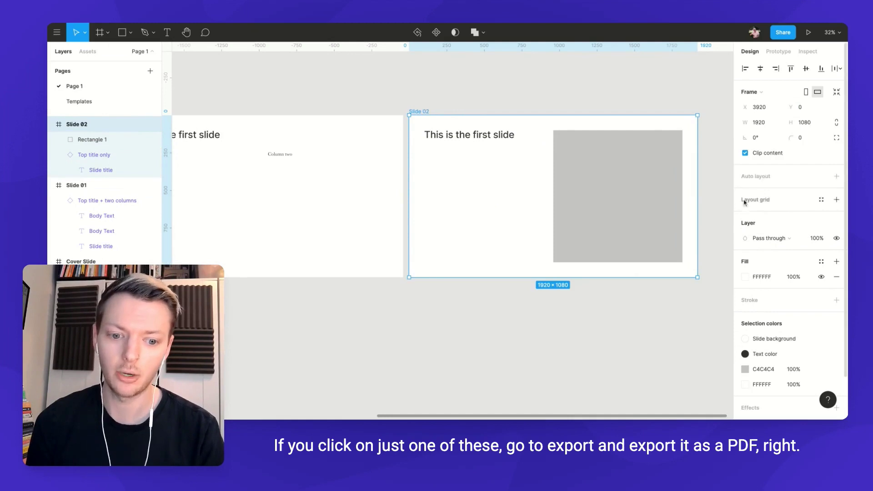
{"action": "scroll", "coordinate": [743, 232], "scroll_direction": "down", "scroll_amount": 2}
{"action": "left_click", "coordinate": [836, 384]}
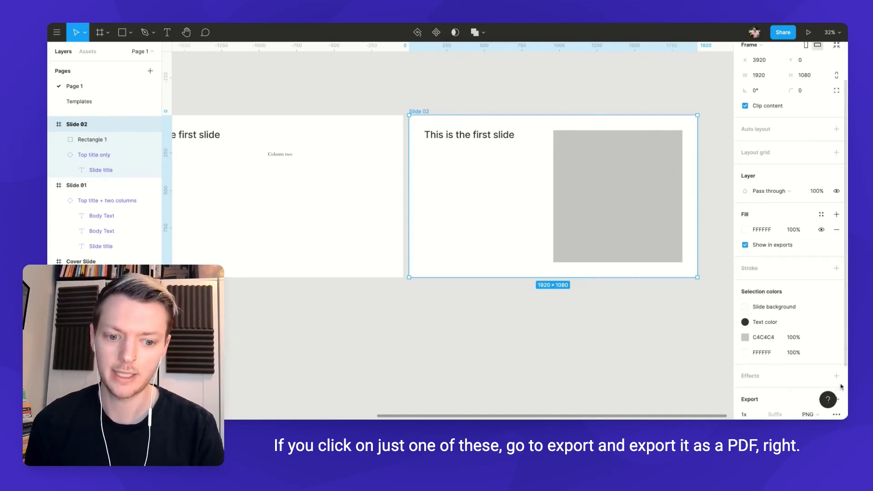
{"action": "scroll", "coordinate": [807, 348], "scroll_direction": "down", "scroll_amount": 2}
{"action": "left_click", "coordinate": [814, 353]}
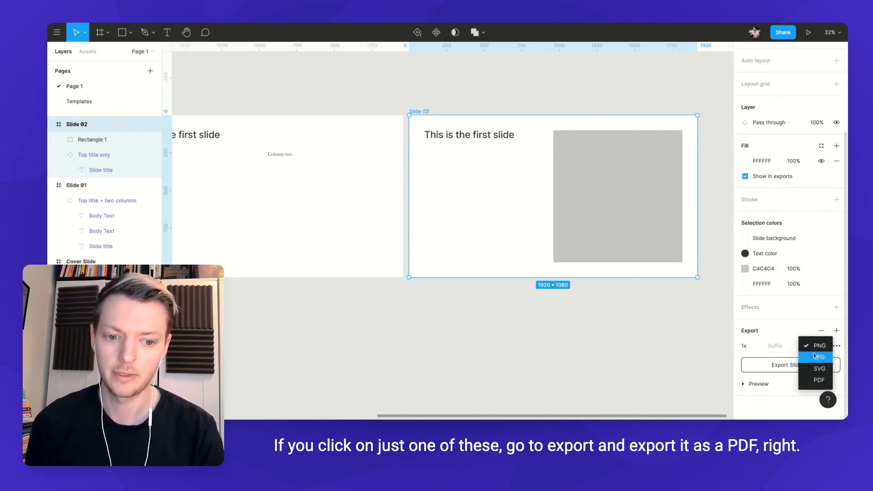
{"action": "left_click", "coordinate": [817, 379]}
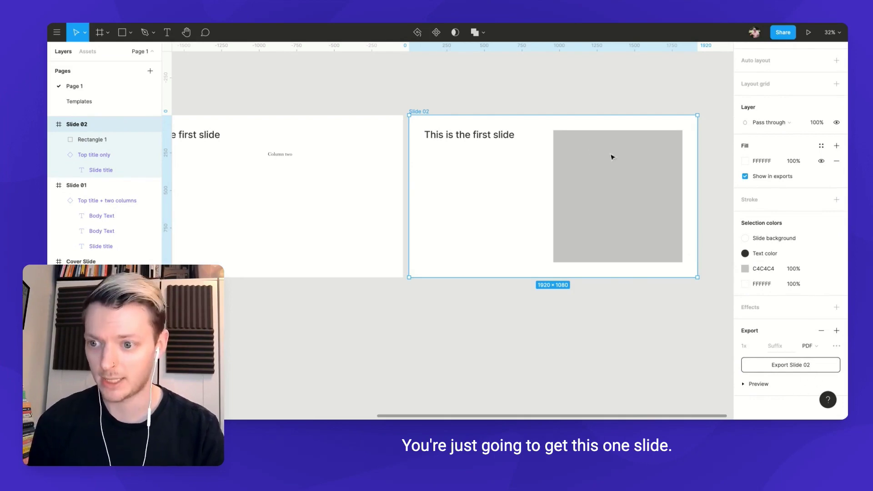
- Select the Cover Slide, Slide 01 and Slide 02 frames together and give them a PDF export setting
{"action": "scroll", "coordinate": [419, 161], "scroll_direction": "down", "scroll_amount": 5}
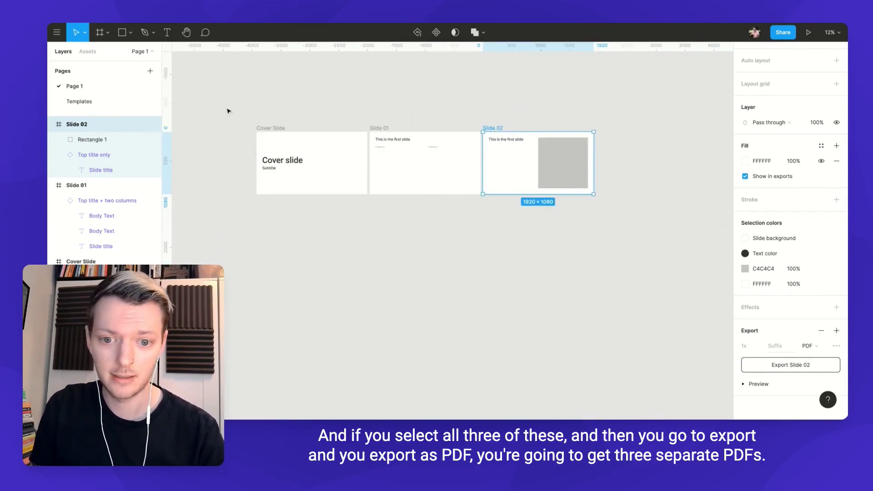
{"action": "left_click_drag", "start_coordinate": [228, 111], "coordinate": [636, 258]}
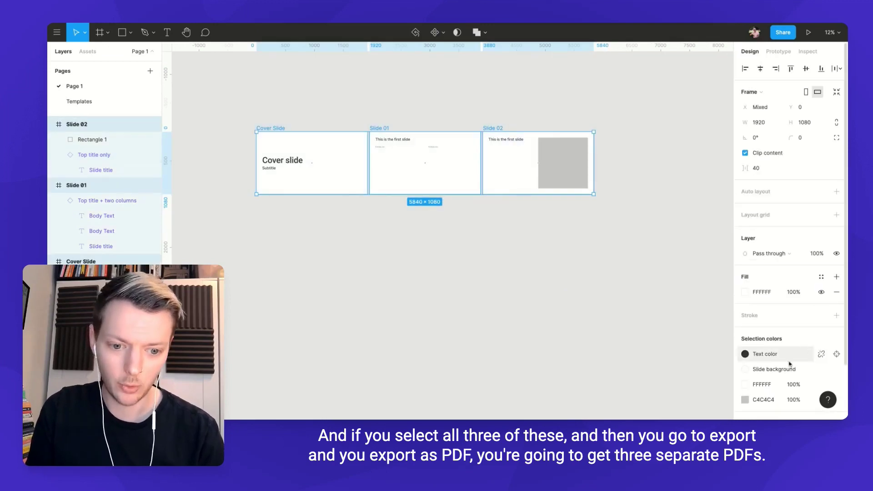
{"action": "scroll", "coordinate": [790, 364], "scroll_direction": "down", "scroll_amount": 3}
{"action": "left_click", "coordinate": [835, 384]}
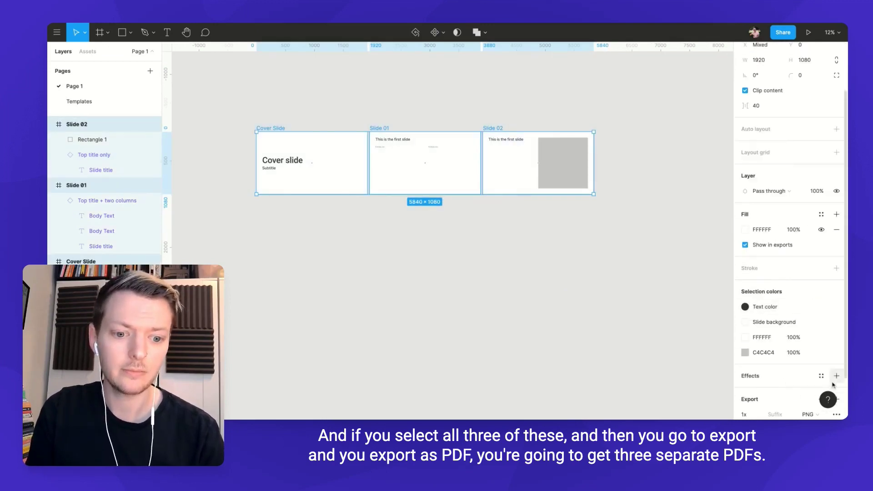
{"action": "left_click", "coordinate": [807, 361]}
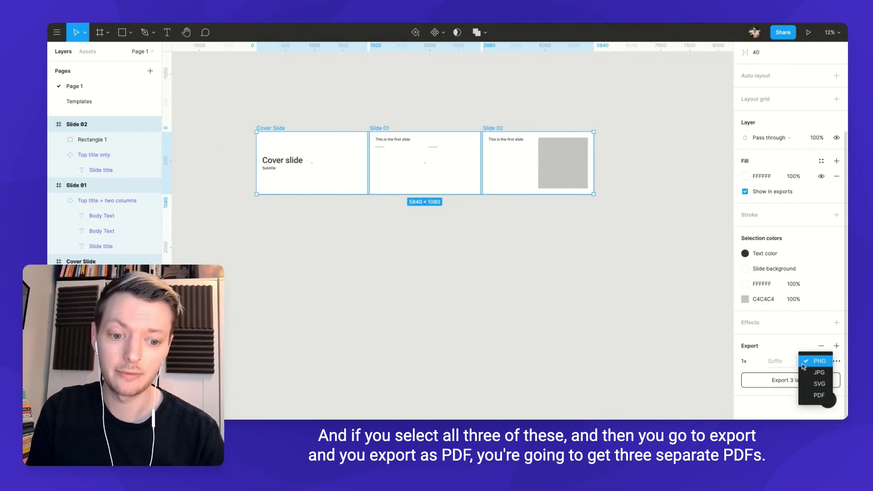
{"action": "left_click", "coordinate": [805, 394]}
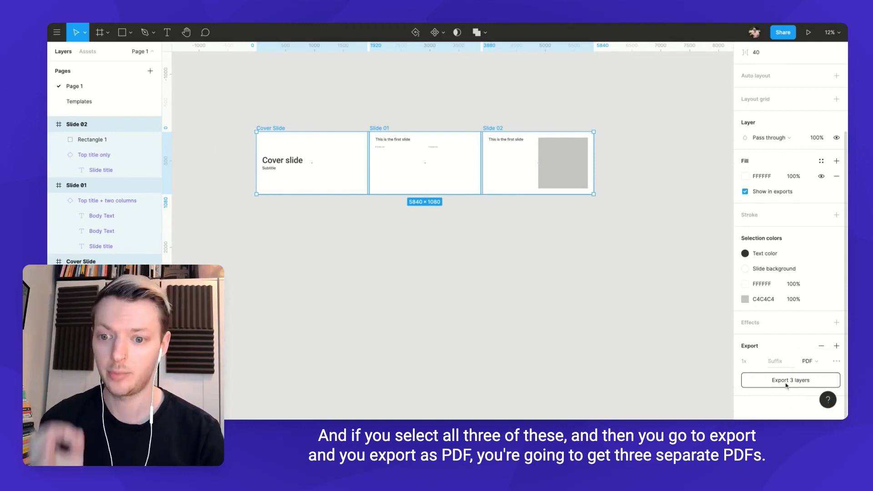
{"action": "left_click", "coordinate": [493, 277]}
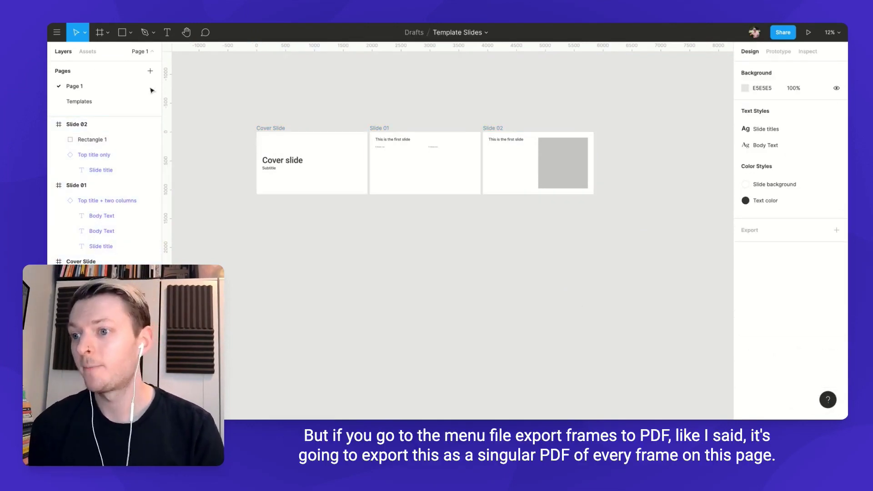
- Locate the command that exports all frames on the page to PDF, without running it
{"action": "left_click", "coordinate": [58, 34]}
{"action": "mouse_move", "coordinate": [96, 92]}
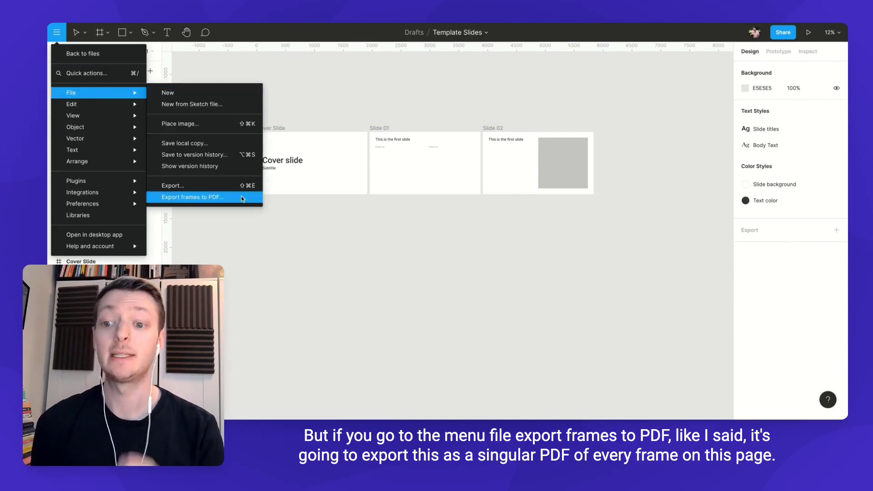
{"action": "left_click", "coordinate": [418, 326]}
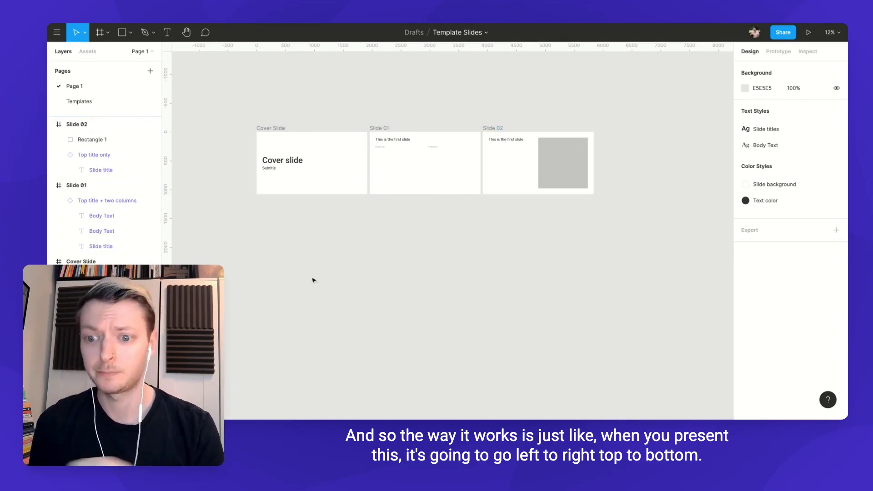
- Move Slide 01 directly below the Cover Slide at X 0, Y 1404, and Slide 02 beside it at X 2287, Y 1404
{"action": "left_click", "coordinate": [384, 132]}
{"action": "left_click_drag", "start_coordinate": [384, 131], "coordinate": [271, 213]}
{"action": "left_click_drag", "start_coordinate": [496, 130], "coordinate": [269, 296]}
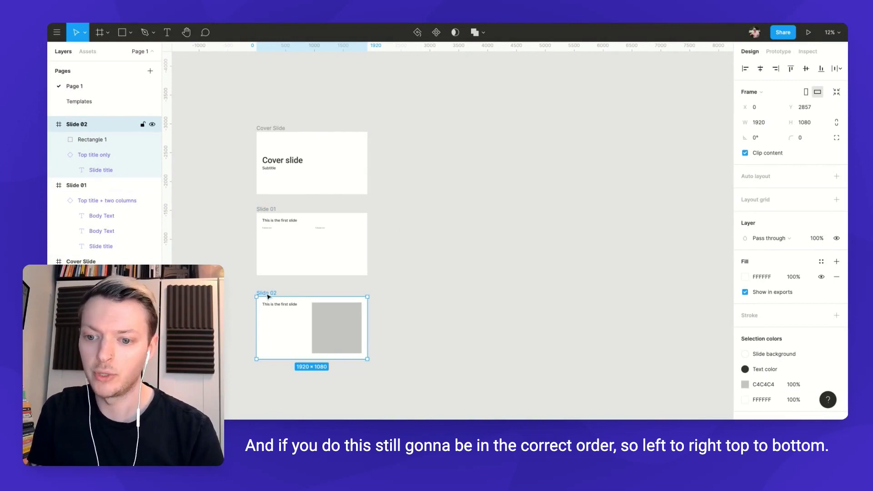
{"action": "left_click_drag", "start_coordinate": [268, 296], "coordinate": [401, 213]}
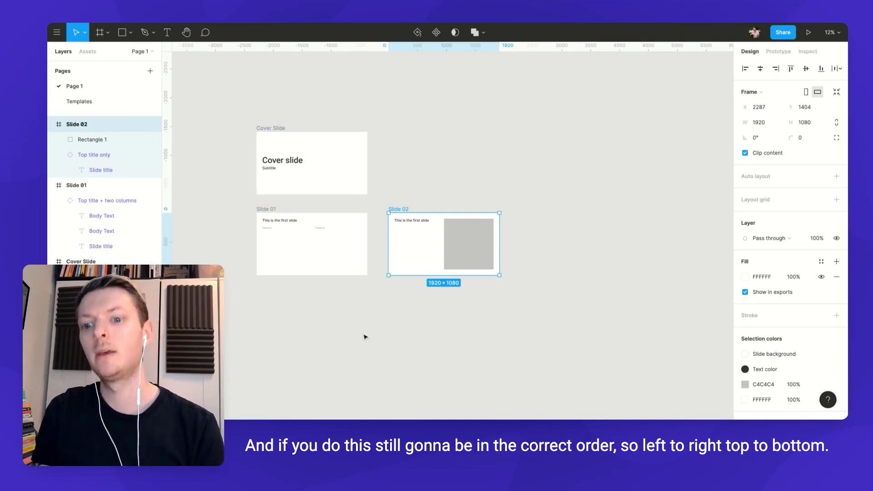
- Try moving Slide 01 to the far side of Slide 02 in the second row, undo that move and clear the selection
{"action": "left_click_drag", "start_coordinate": [302, 240], "coordinate": [564, 239]}
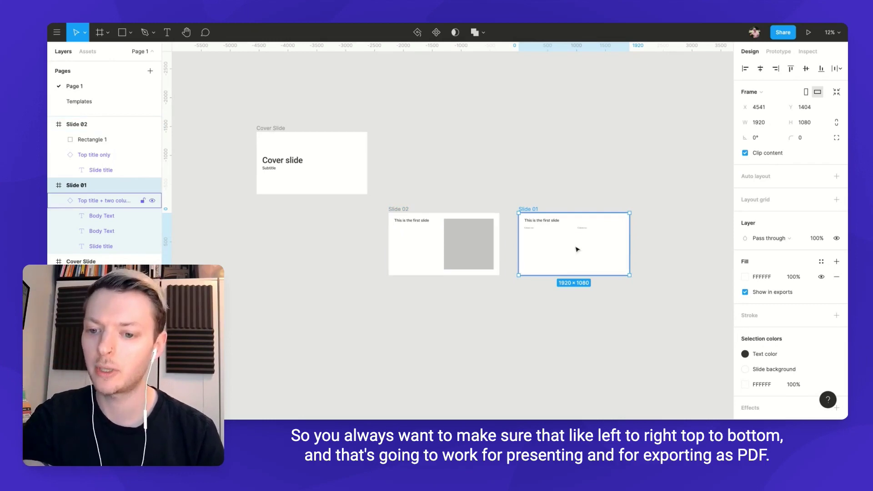
{"action": "key", "text": "ctrl+z"}
{"action": "key", "text": "ctrl+z"}
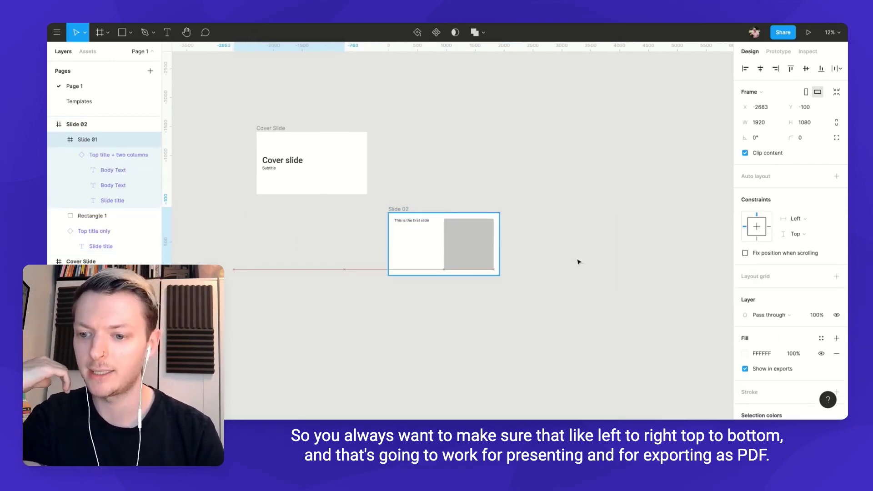
{"action": "key", "text": "ctrl+z"}
{"action": "key", "text": "ctrl+z"}
{"action": "key", "text": "ctrl+z"}
{"action": "key", "text": "ctrl+z"}
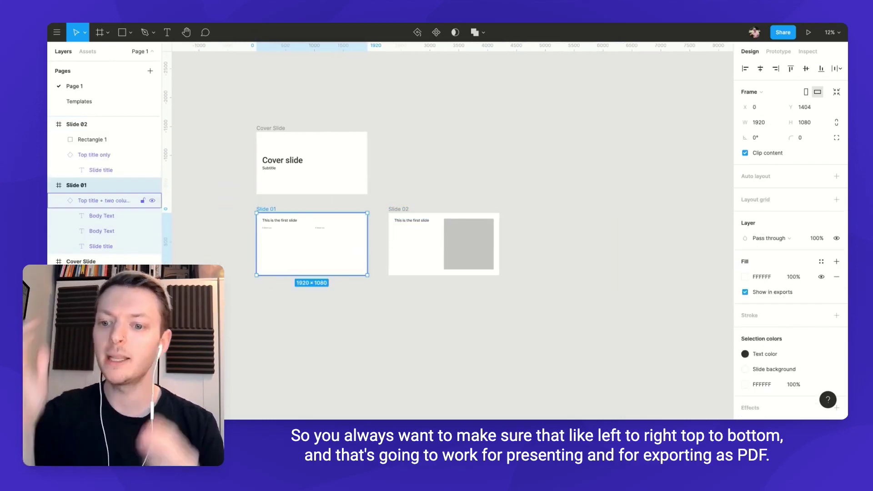
{"action": "left_click", "coordinate": [341, 312]}
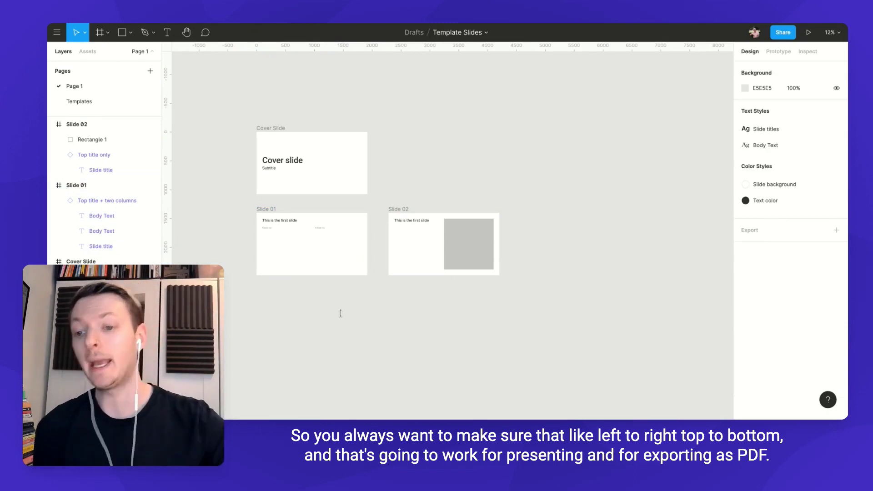